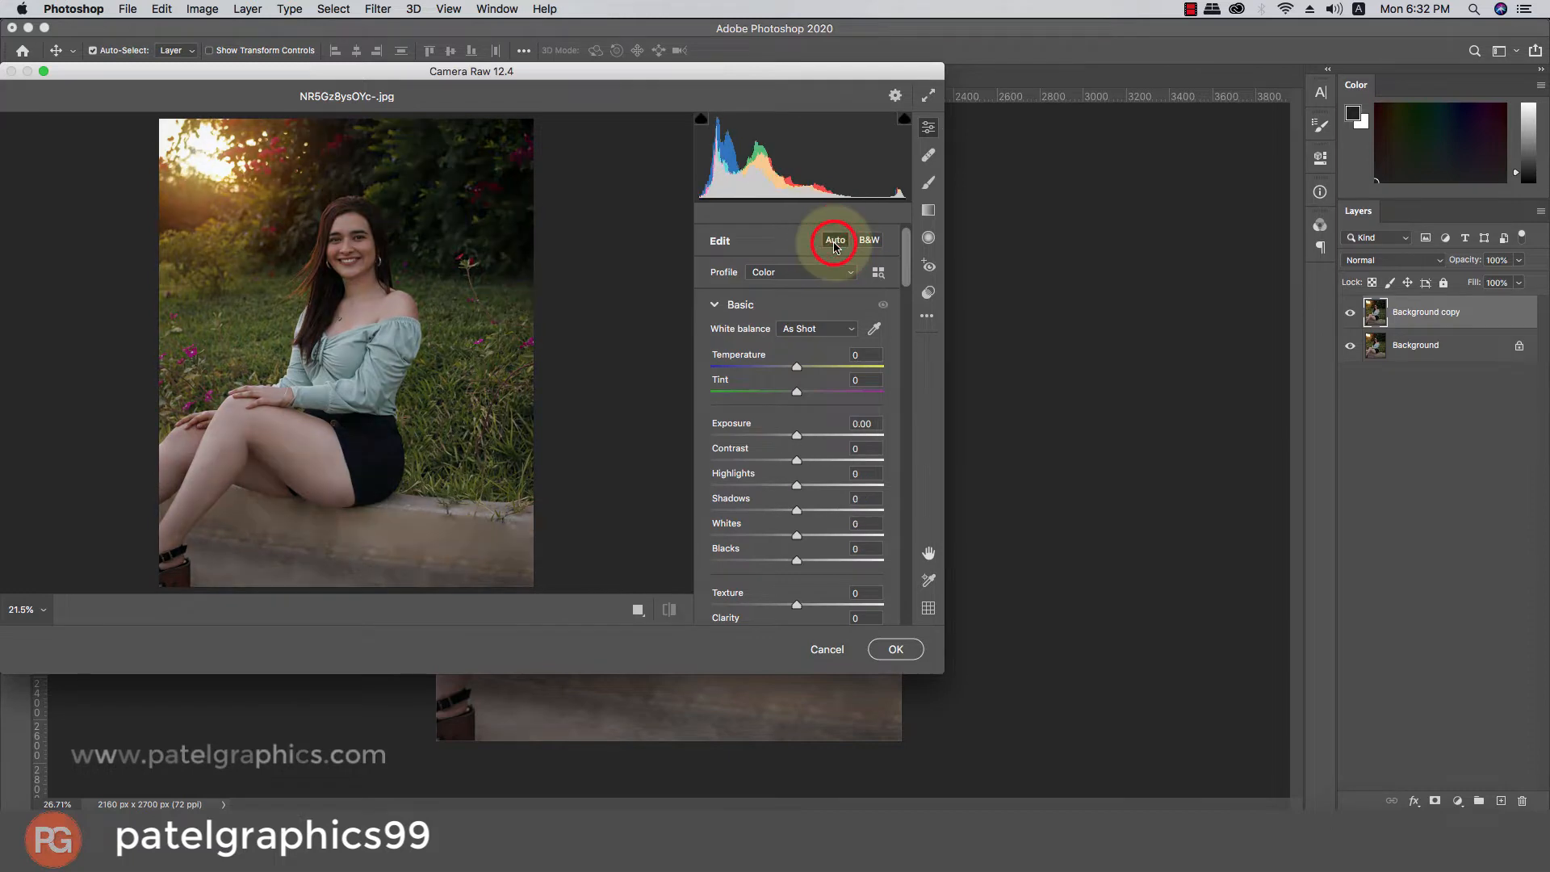
- Apply automatic tone adjustments to the portrait in Camera Raw
{"action": "left_click", "coordinate": [835, 240]}
{"action": "left_click", "coordinate": [835, 241]}
{"action": "left_click", "coordinate": [835, 241]}
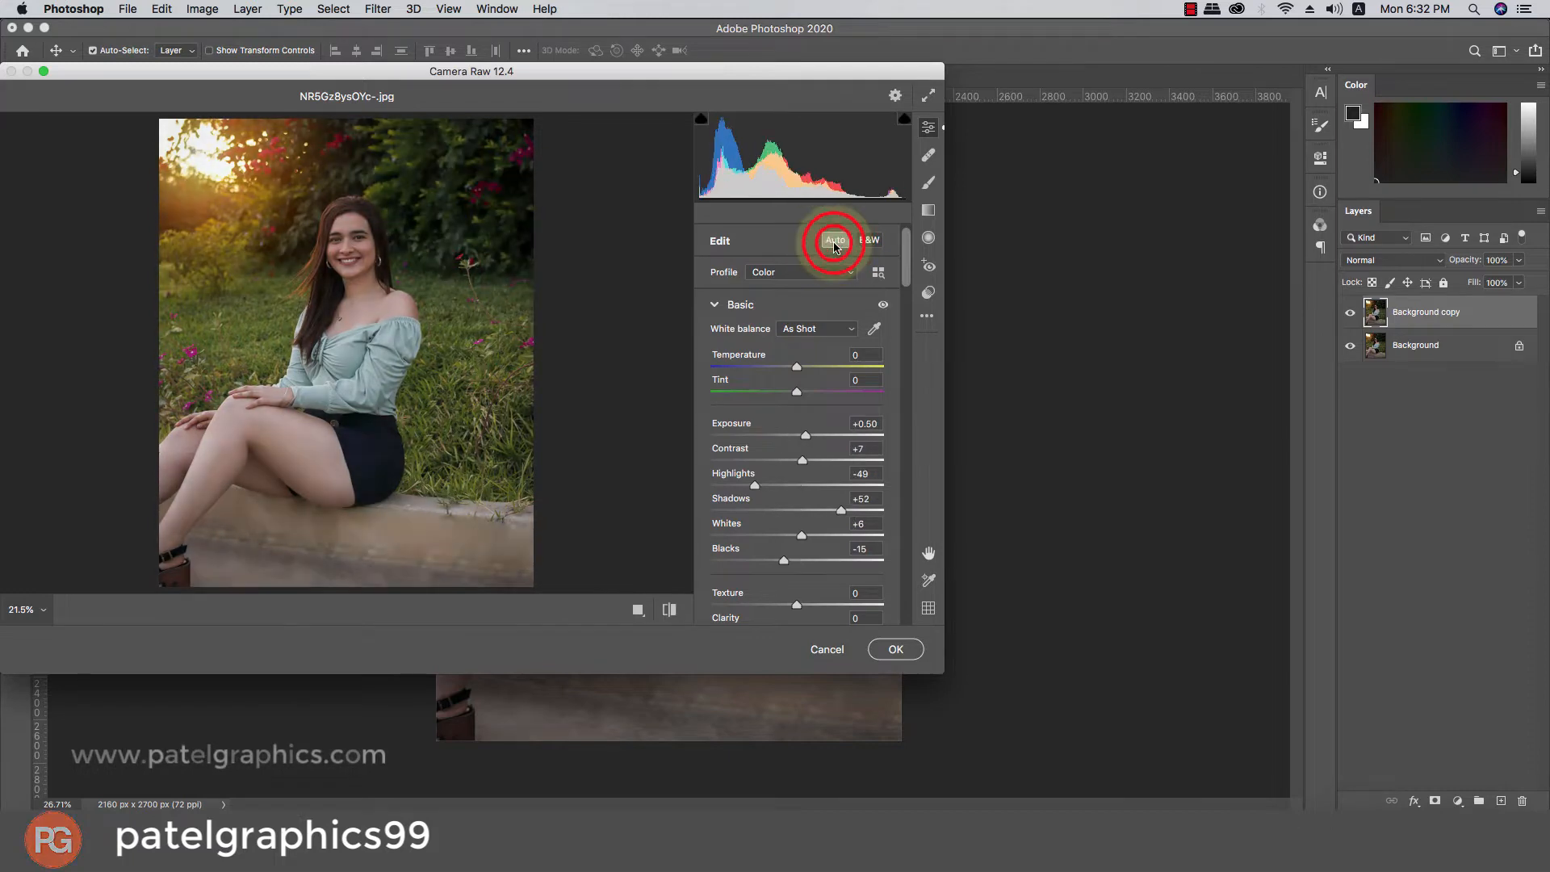
- Set Highlights to -58, Whites to +25, Clarity to +21 and Vibrance to +25 in the Basic adjustments
{"action": "scroll", "coordinate": [856, 323], "scroll_direction": "down", "scroll_amount": 1}
{"action": "left_click_drag", "start_coordinate": [907, 274], "coordinate": [907, 302]}
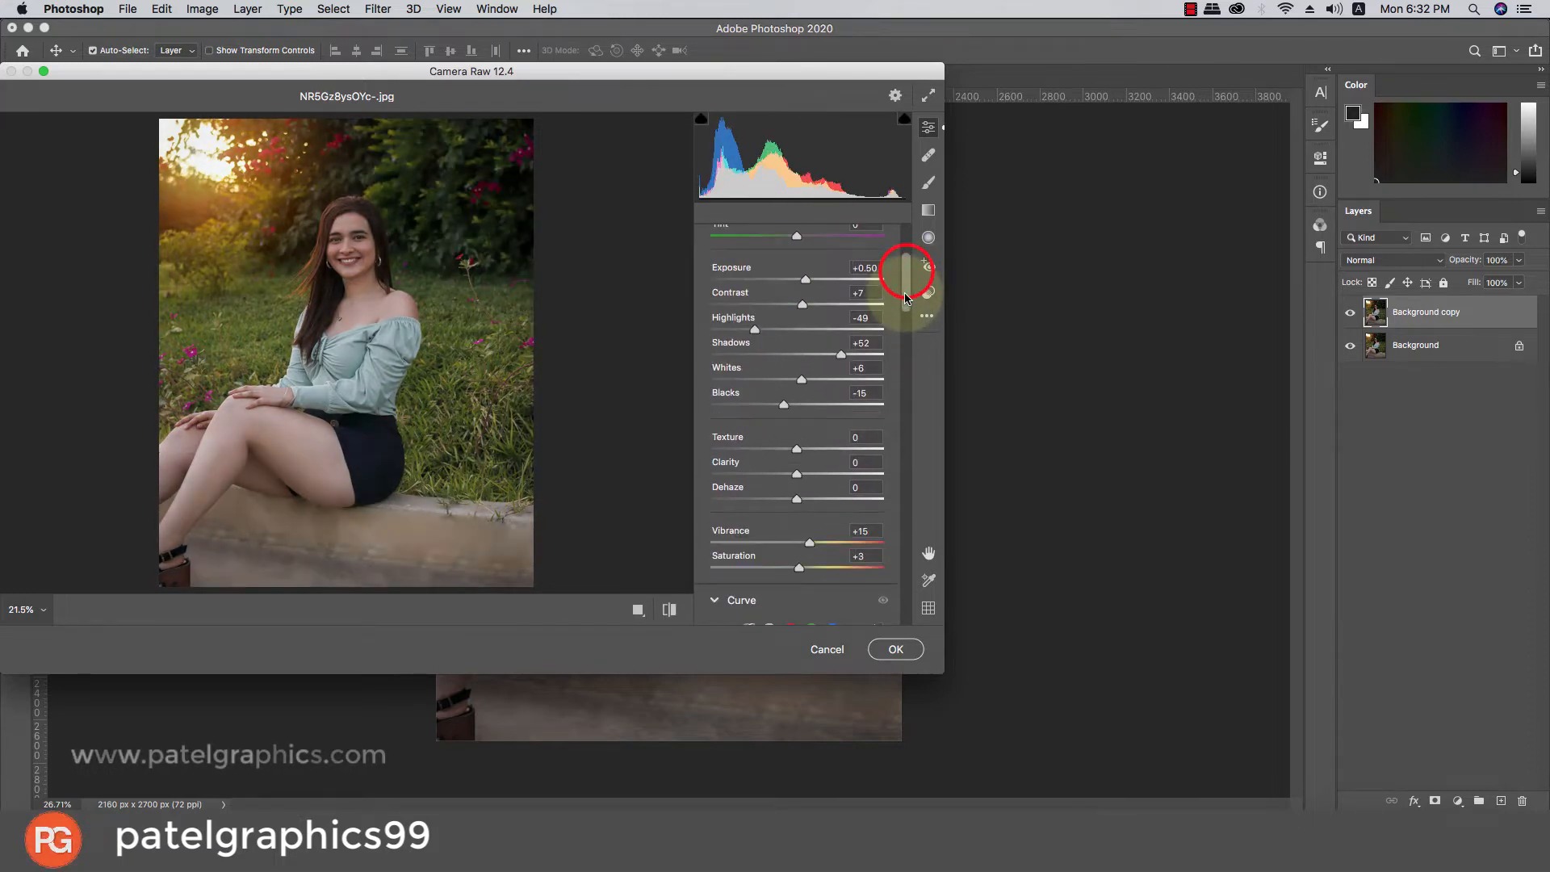
{"action": "left_click_drag", "start_coordinate": [585, 73], "coordinate": [768, 128]}
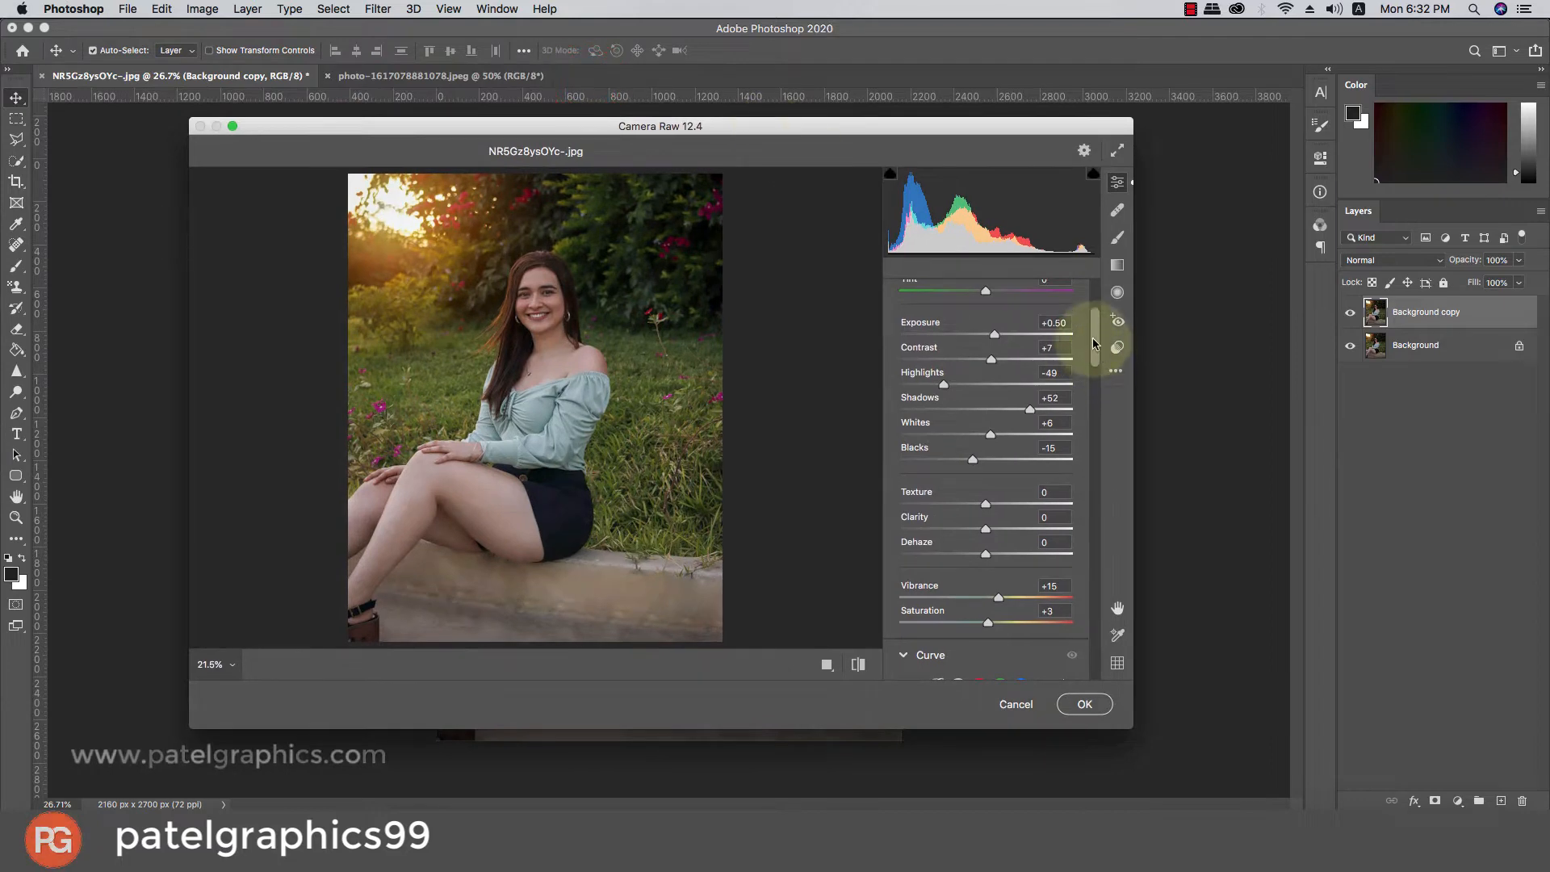
{"action": "left_click_drag", "start_coordinate": [1095, 343], "coordinate": [1094, 355]}
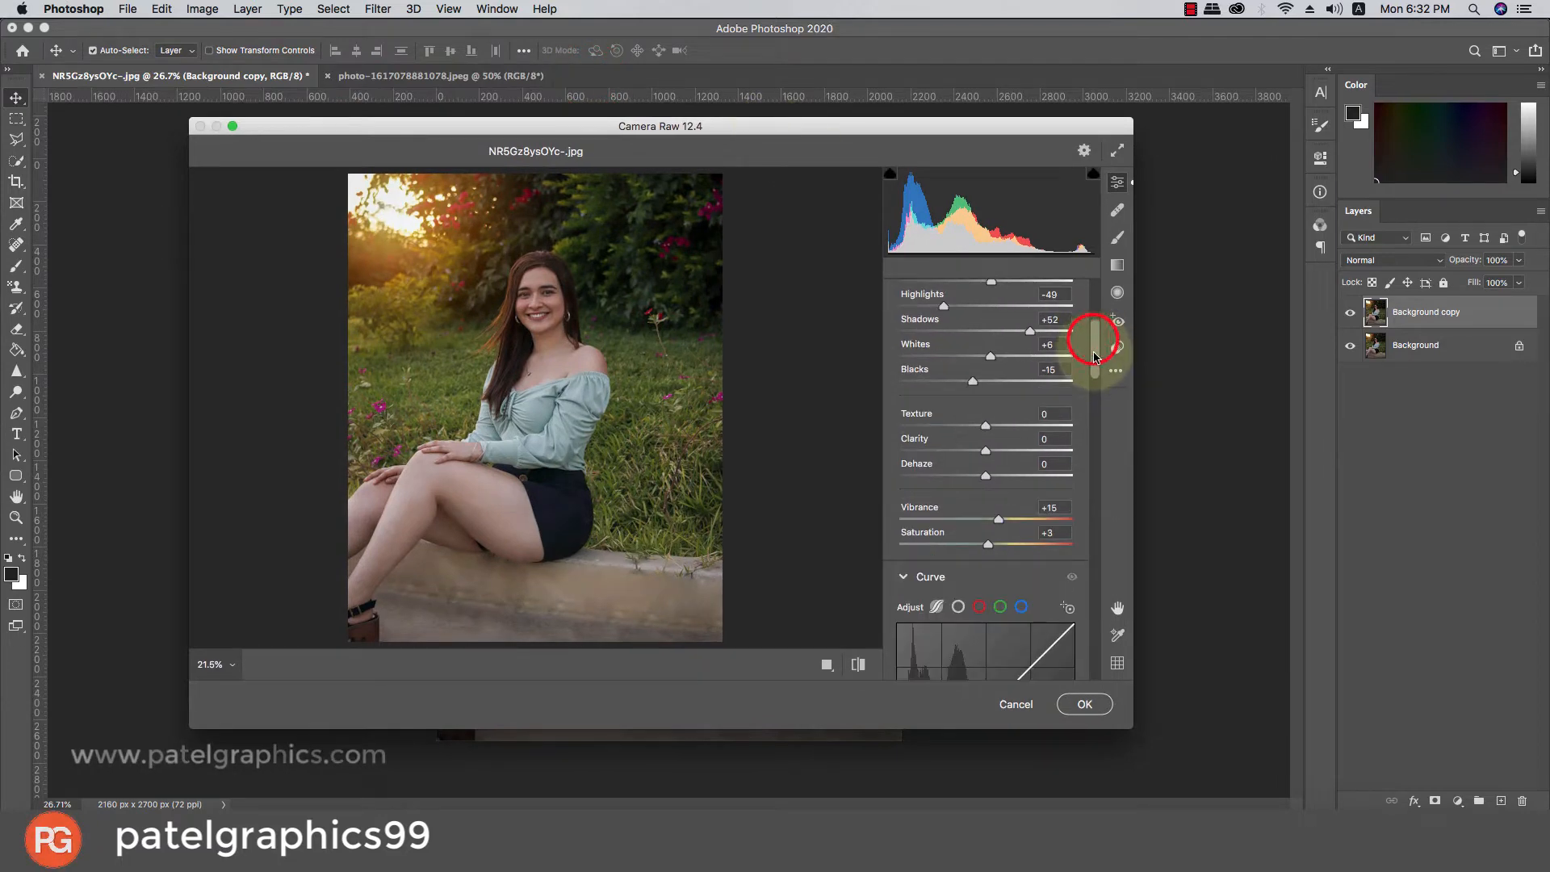
{"action": "left_click", "coordinate": [937, 307]}
{"action": "left_click", "coordinate": [1027, 331]}
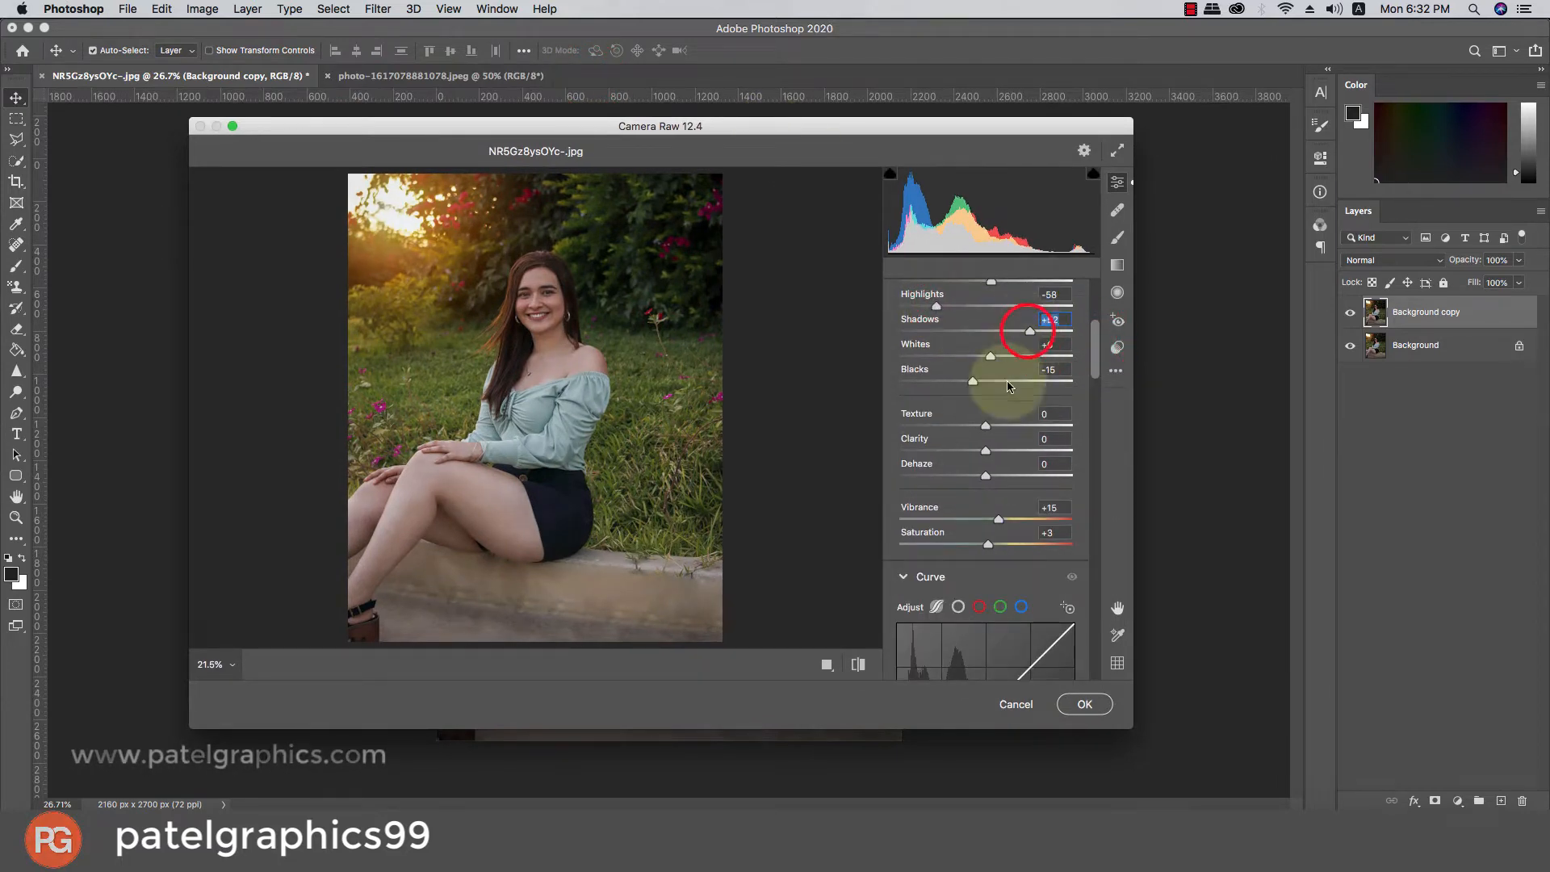
{"action": "left_click", "coordinate": [1008, 358]}
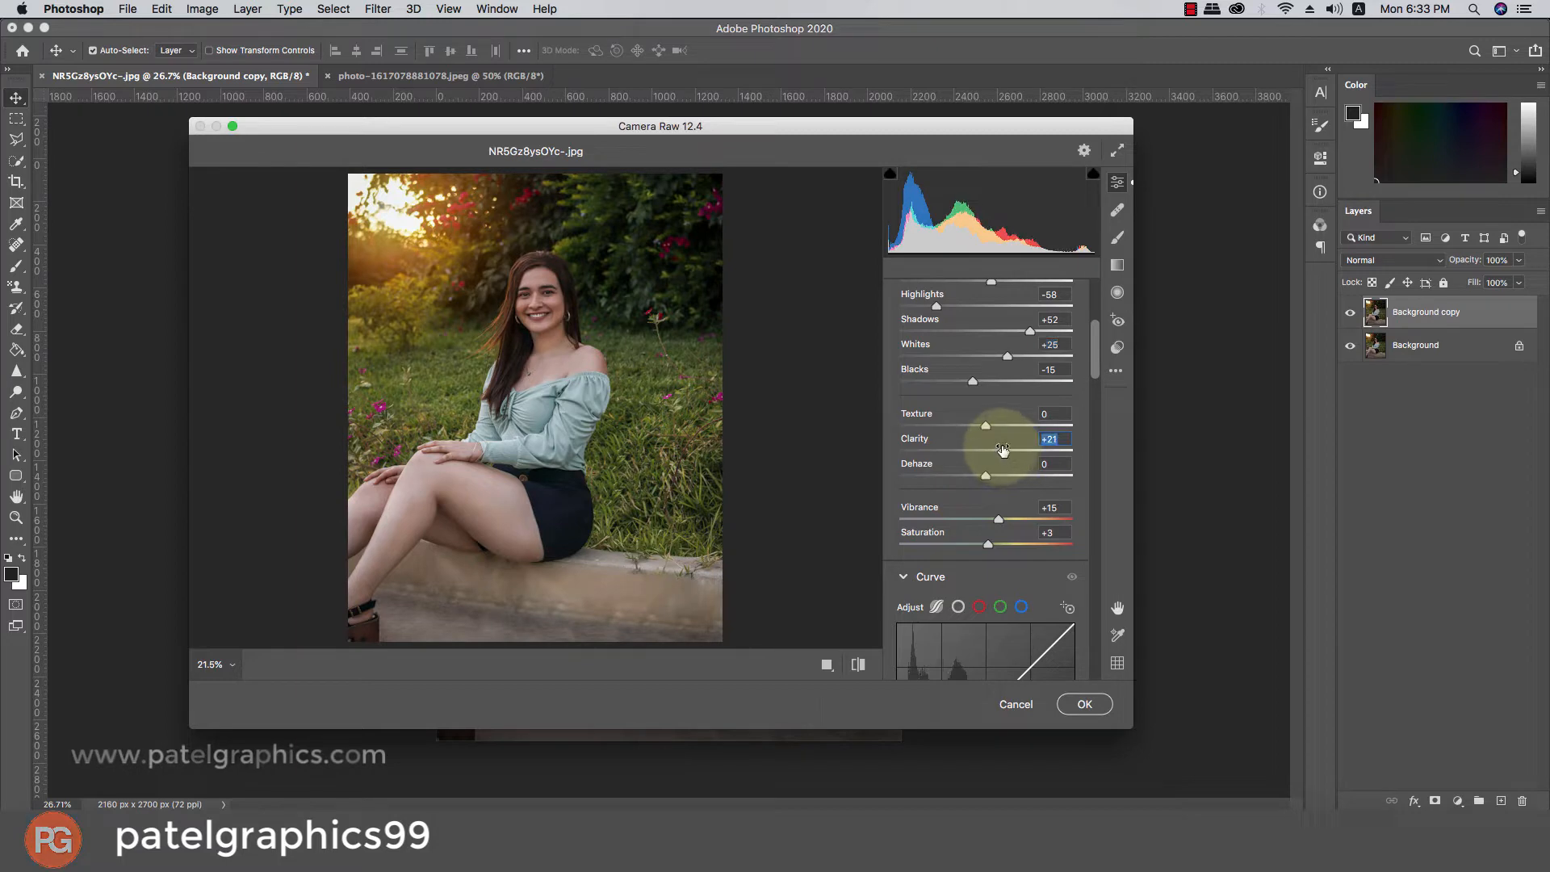
{"action": "left_click", "coordinate": [1005, 517]}
- Set the portrait's Noise Reduction to 30 in the Detail adjustments
{"action": "scroll", "coordinate": [1005, 513], "scroll_direction": "down", "scroll_amount": 3}
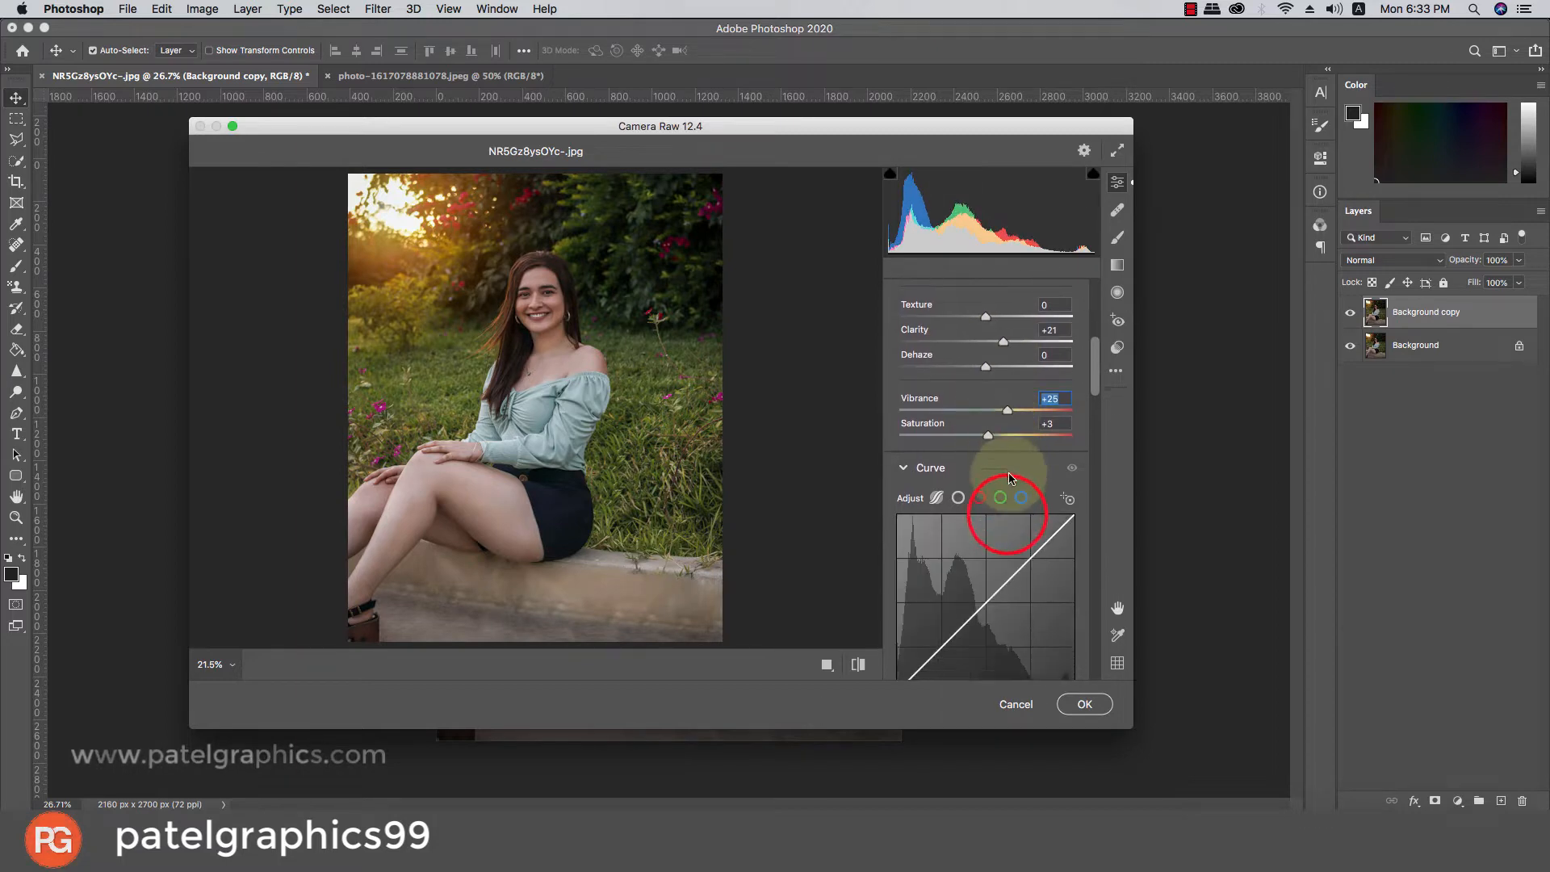
{"action": "left_click_drag", "start_coordinate": [1096, 365], "coordinate": [1099, 440]}
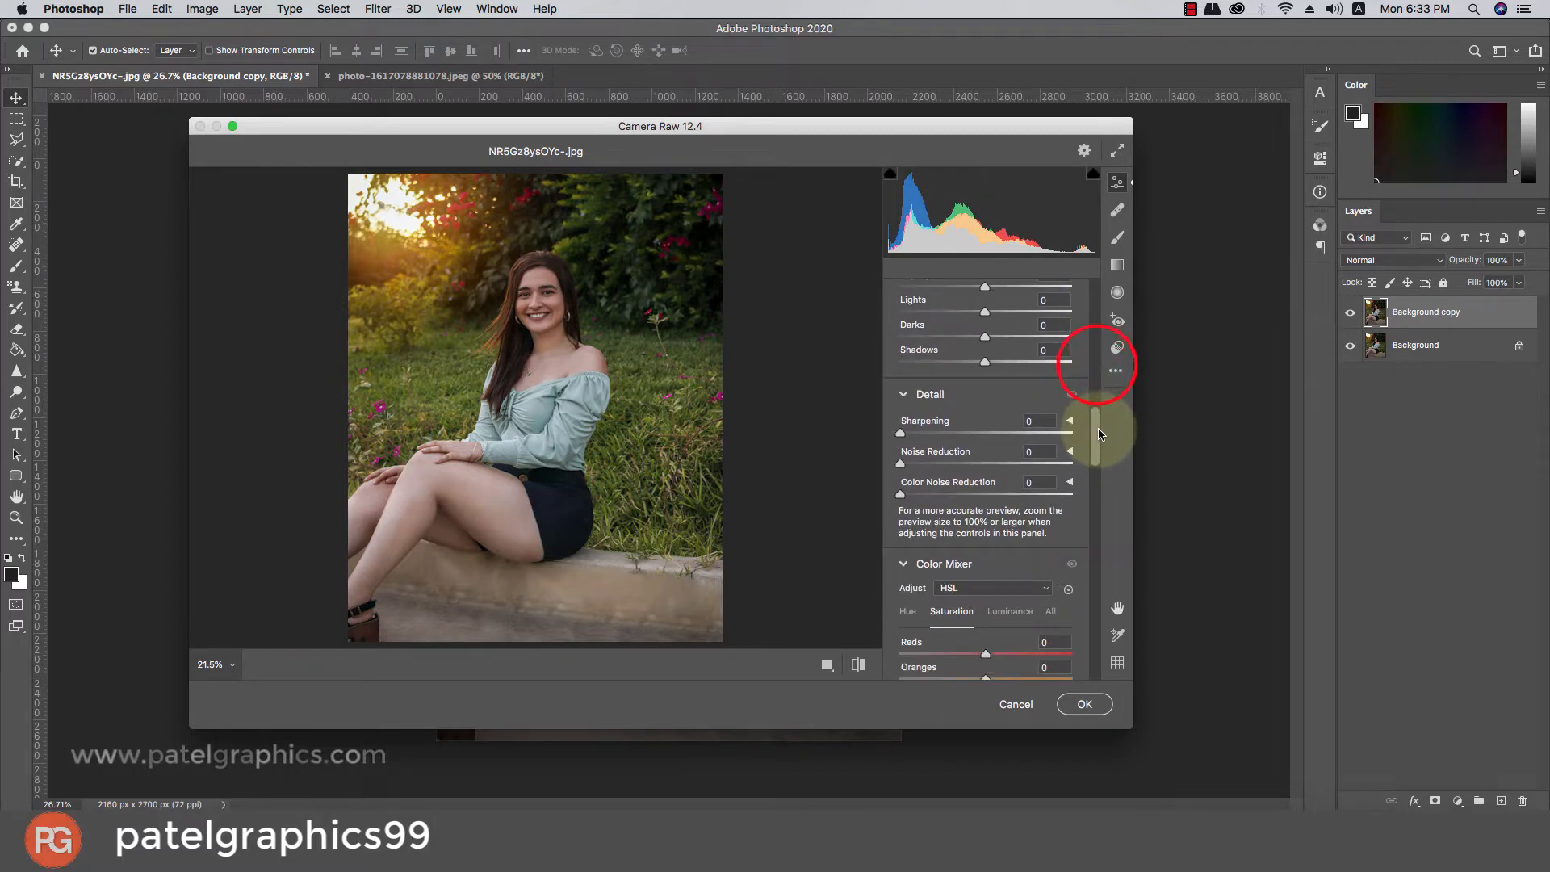
{"action": "left_click_drag", "start_coordinate": [923, 457], "coordinate": [953, 460]}
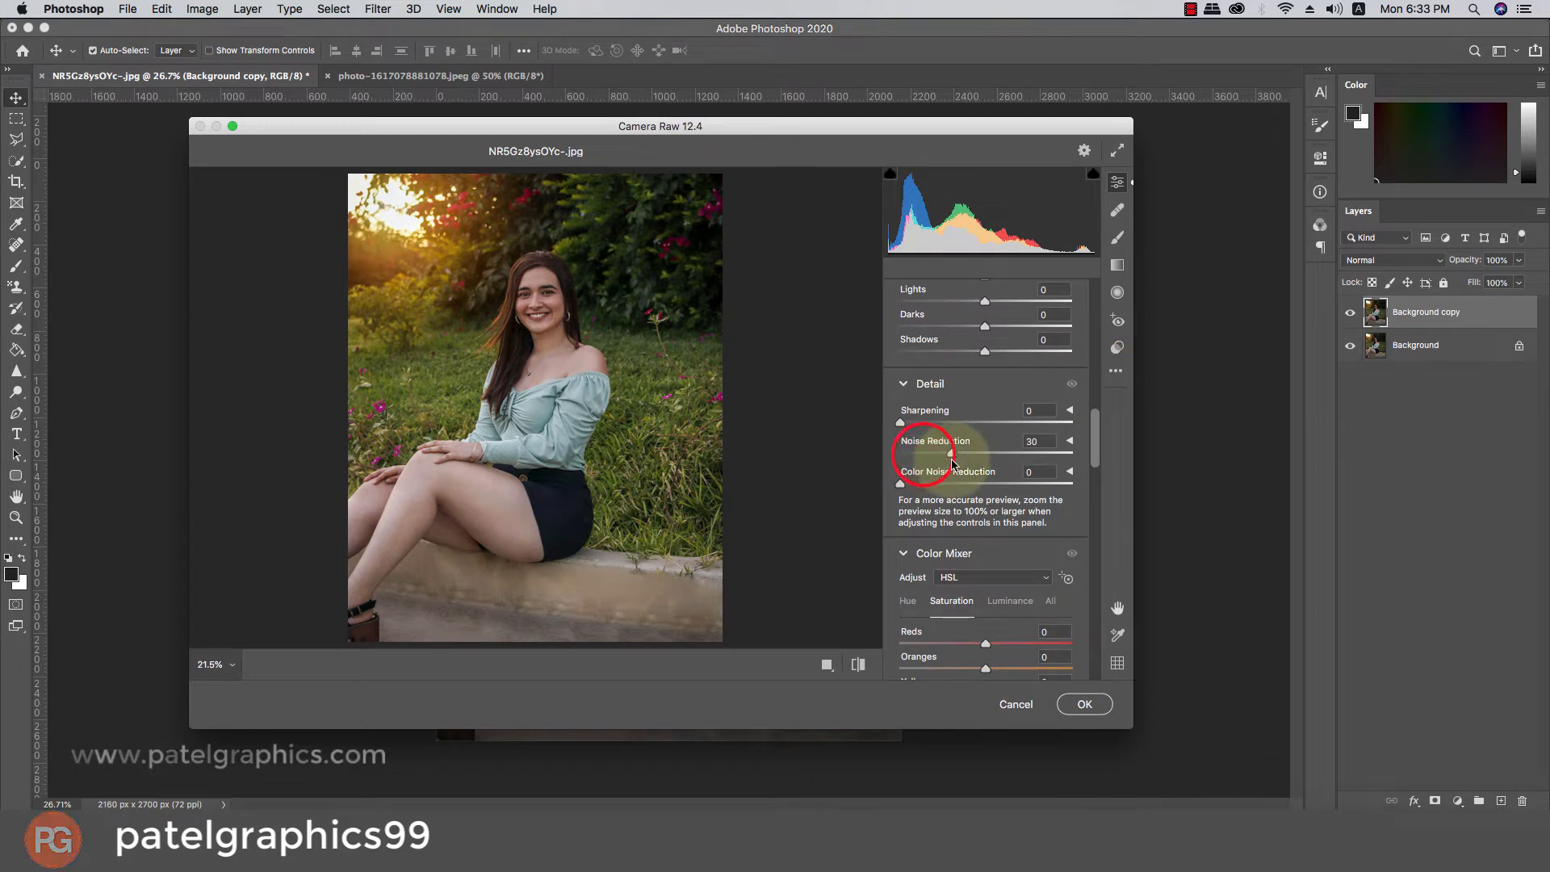
- In the Color Mixer, raise the Oranges luminance to +11 and lower the Greens and Yellows hues
{"action": "left_click_drag", "start_coordinate": [1093, 440], "coordinate": [1095, 487]}
{"action": "left_click", "coordinate": [1006, 323]}
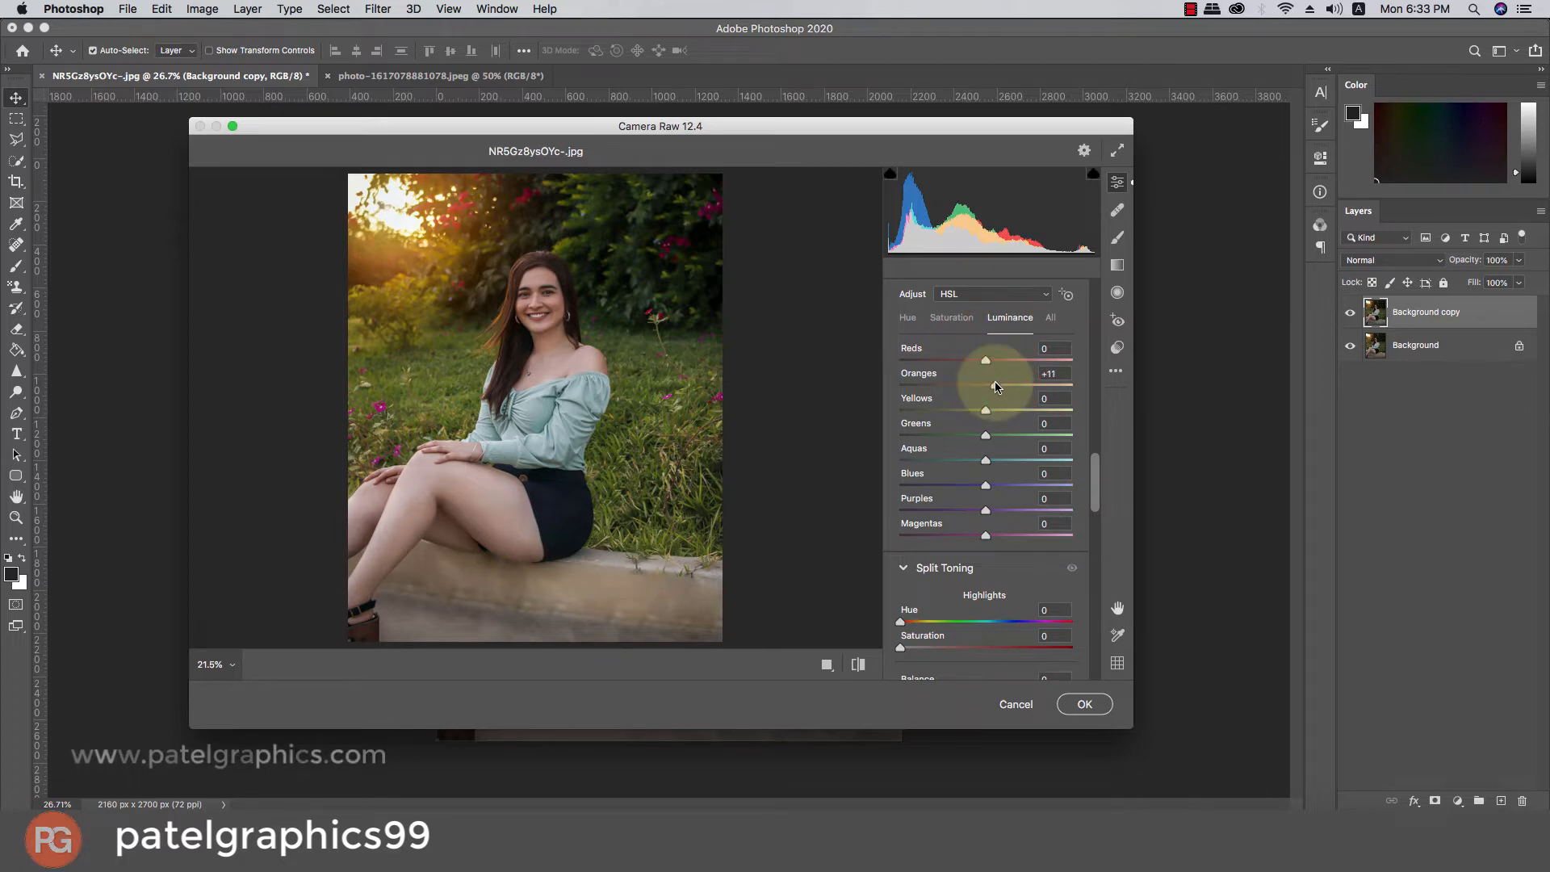
{"action": "left_click", "coordinate": [908, 318]}
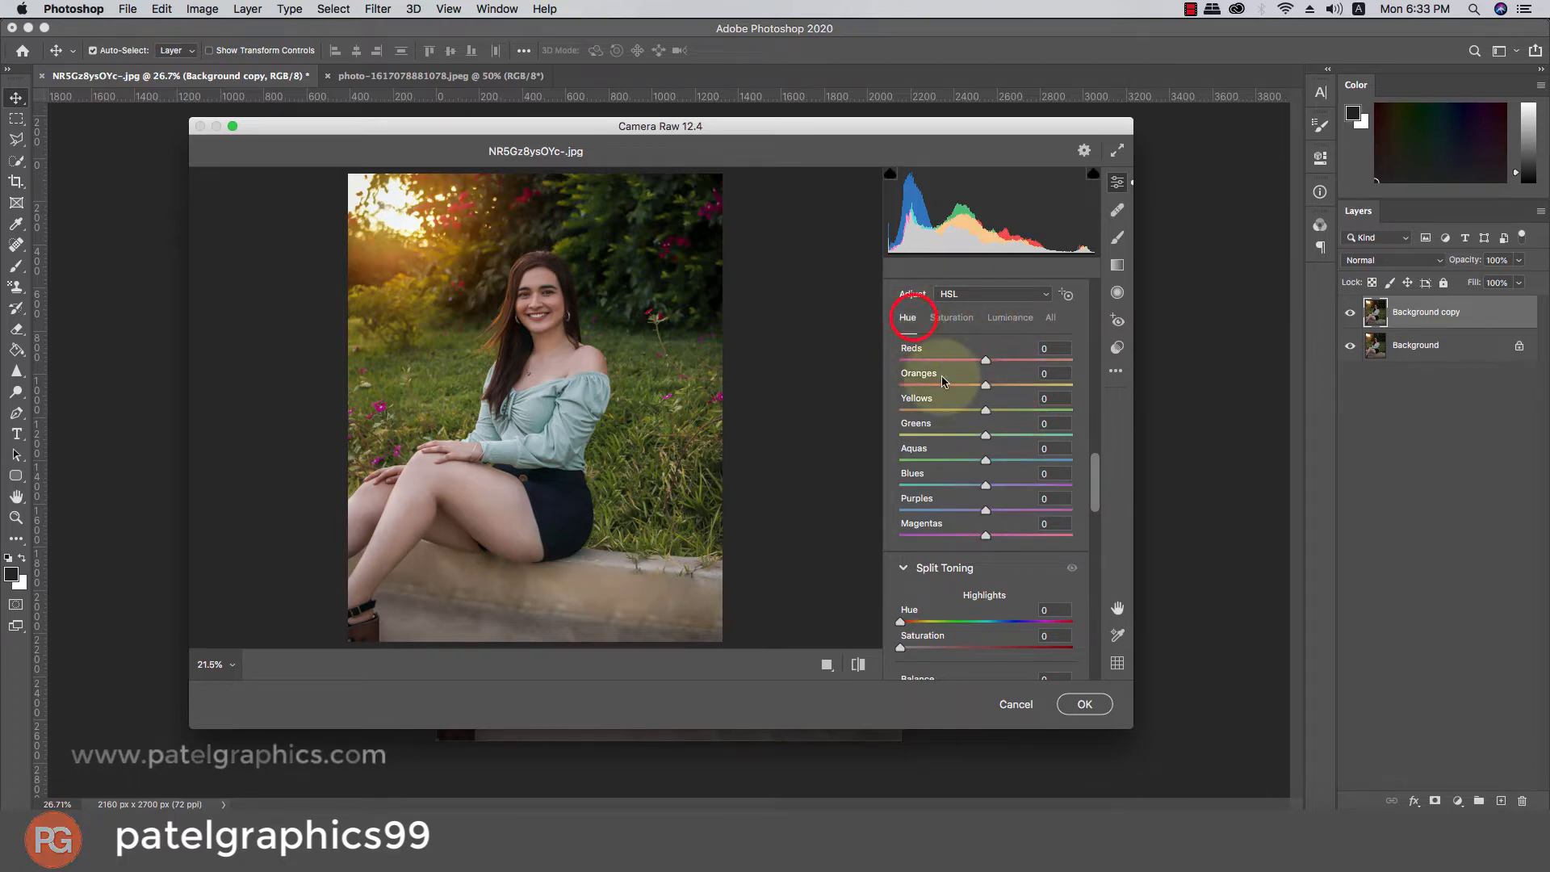
{"action": "left_click_drag", "start_coordinate": [955, 437], "coordinate": [978, 409]}
- Calibrate the primaries: Blue hue -46 and saturation +21, Green hue +49 and saturation -51, Red hue +43 and saturation -21
{"action": "left_click_drag", "start_coordinate": [1092, 473], "coordinate": [1098, 637]}
{"action": "left_click_drag", "start_coordinate": [985, 664], "coordinate": [948, 640]}
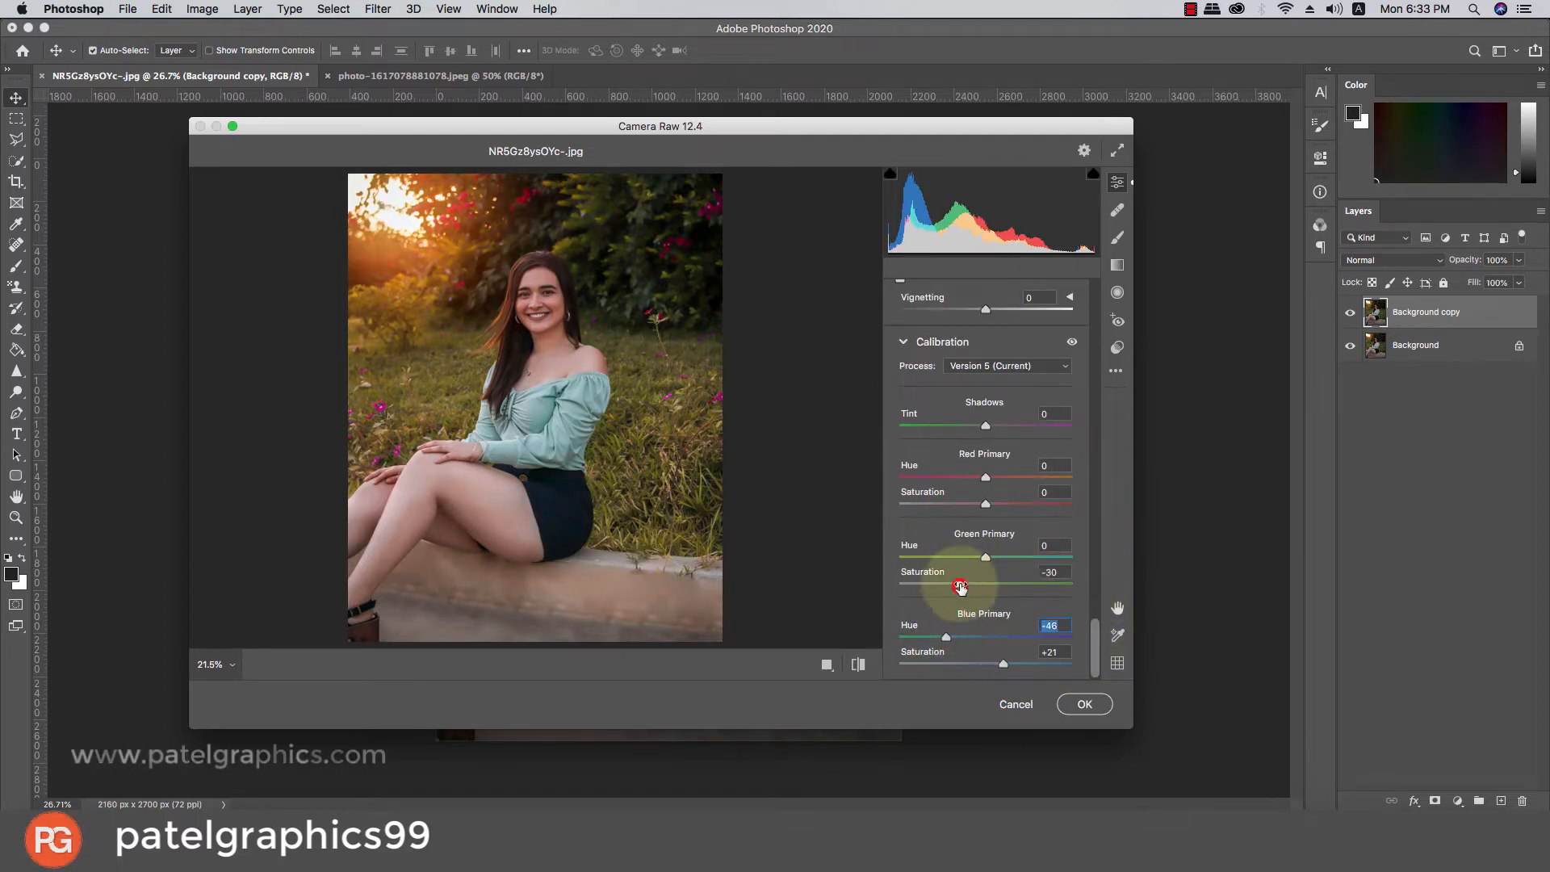
{"action": "mouse_move", "coordinate": [959, 586]}
{"action": "left_mouse_down"}
{"action": "mouse_move", "coordinate": [1023, 570]}
{"action": "mouse_move", "coordinate": [943, 587]}
{"action": "left_mouse_up"}
{"action": "left_click_drag", "start_coordinate": [1023, 557], "coordinate": [1028, 557]}
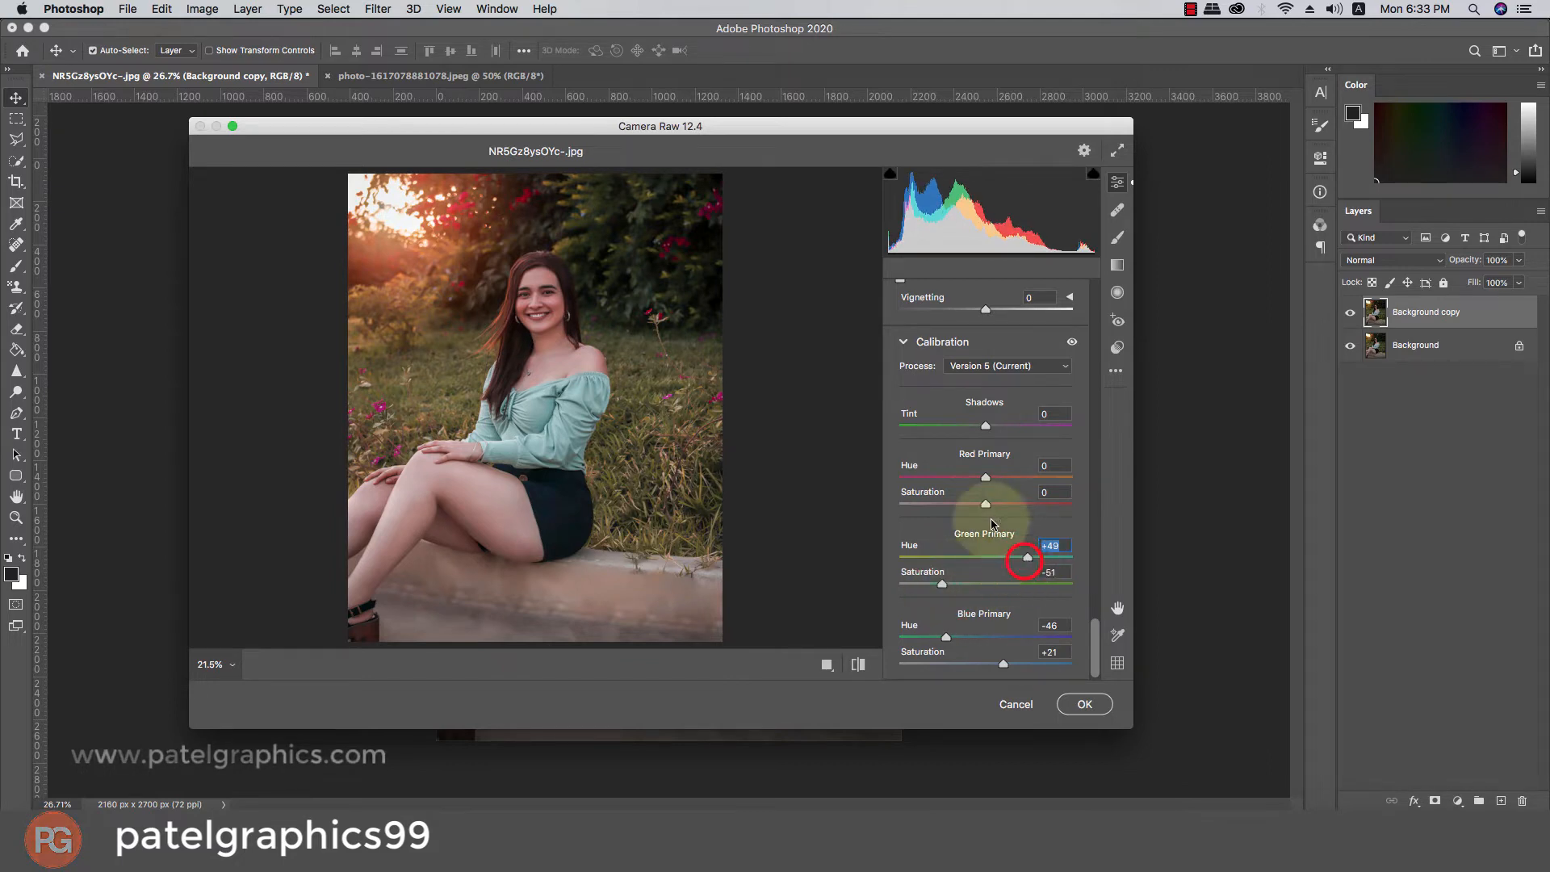
{"action": "left_click_drag", "start_coordinate": [985, 504], "coordinate": [1006, 478]}
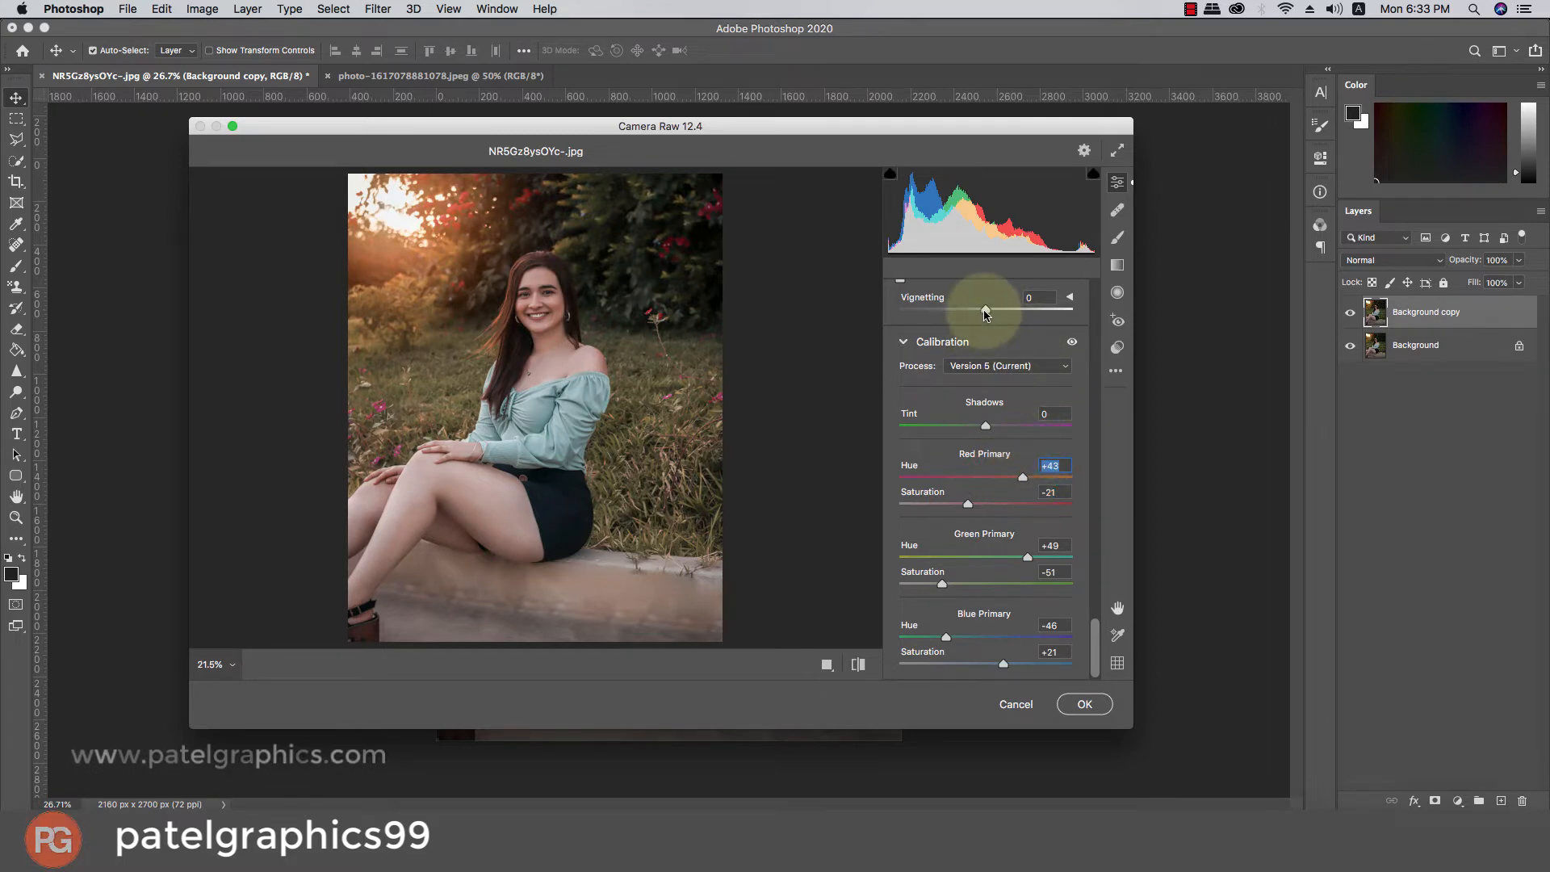
- Set Vignetting to -8 and Temperature to -9, and apply the Camera Raw adjustments to the layer
{"action": "left_click_drag", "start_coordinate": [986, 313], "coordinate": [979, 314]}
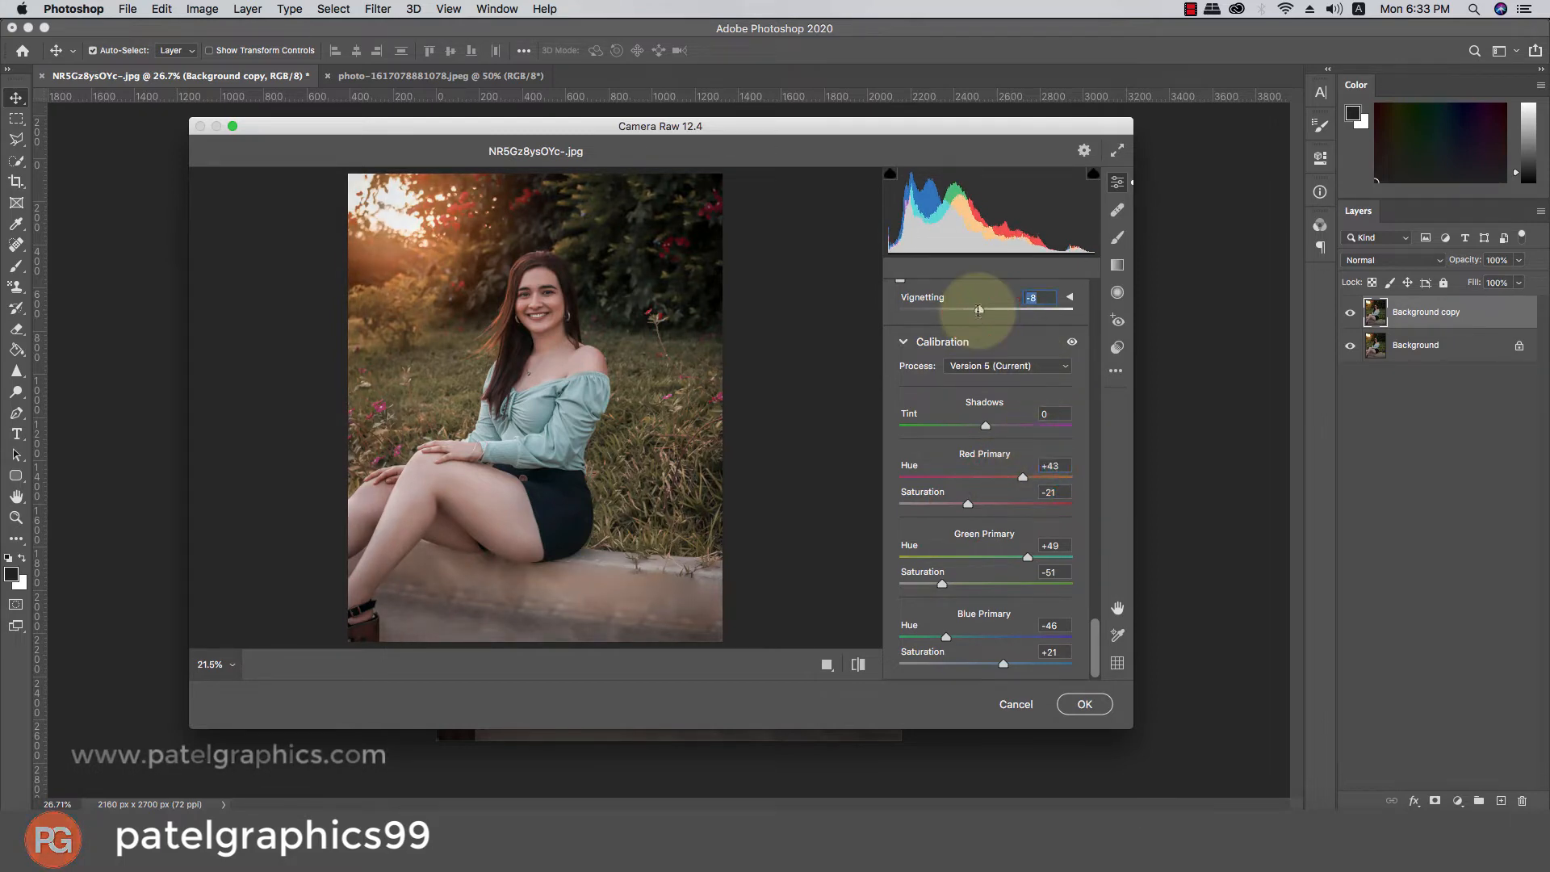
{"action": "left_click_drag", "start_coordinate": [1094, 638], "coordinate": [1082, 383]}
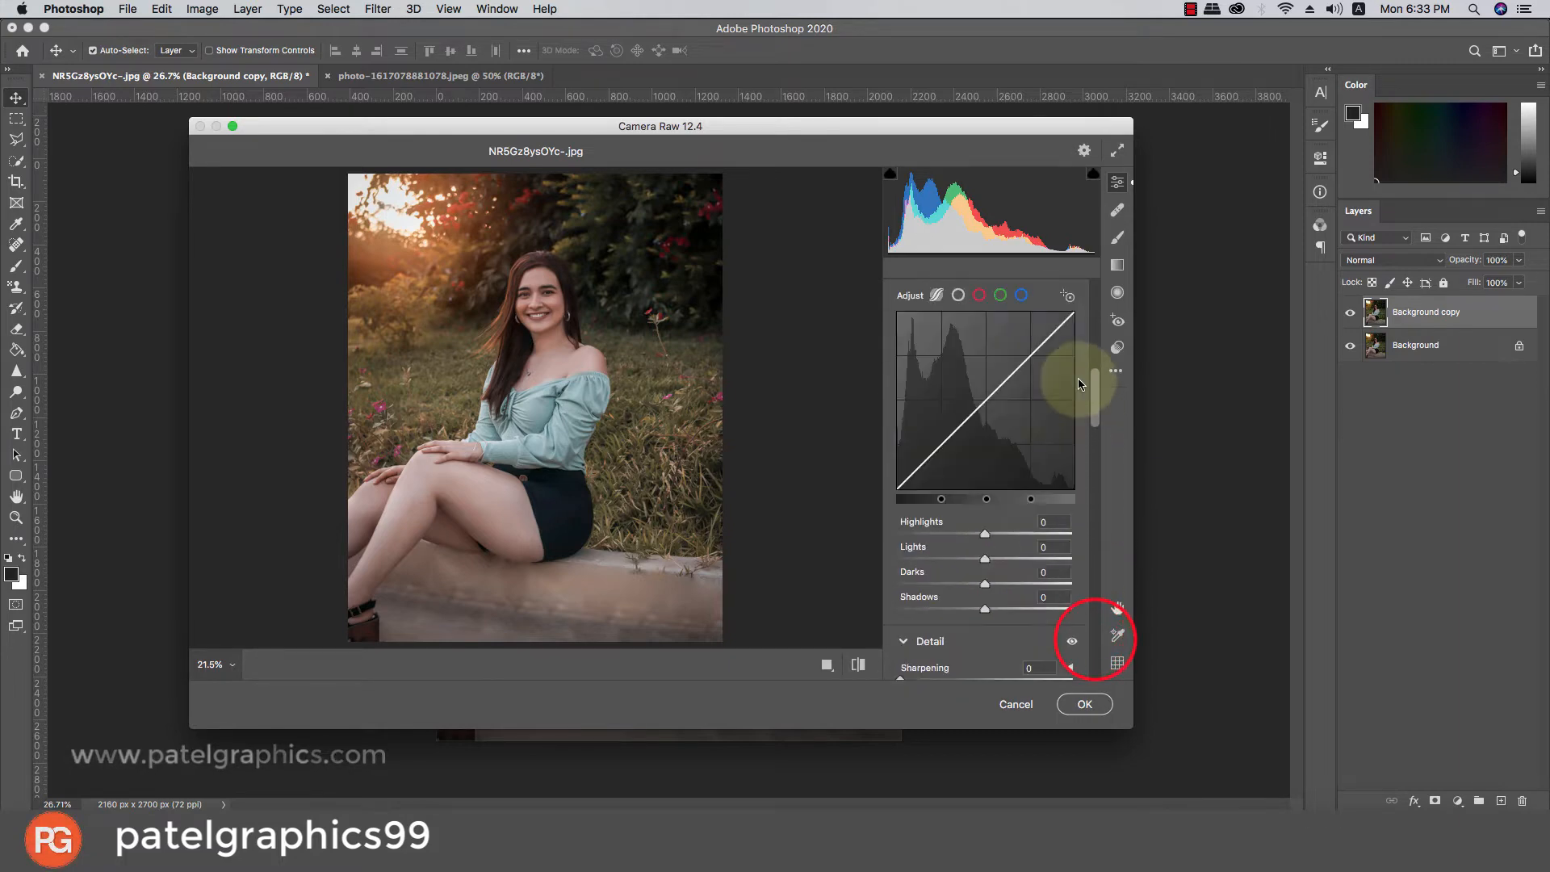
{"action": "scroll", "coordinate": [1073, 363], "scroll_direction": "up", "scroll_amount": 5}
{"action": "scroll", "coordinate": [985, 405], "scroll_direction": "up", "scroll_amount": 4}
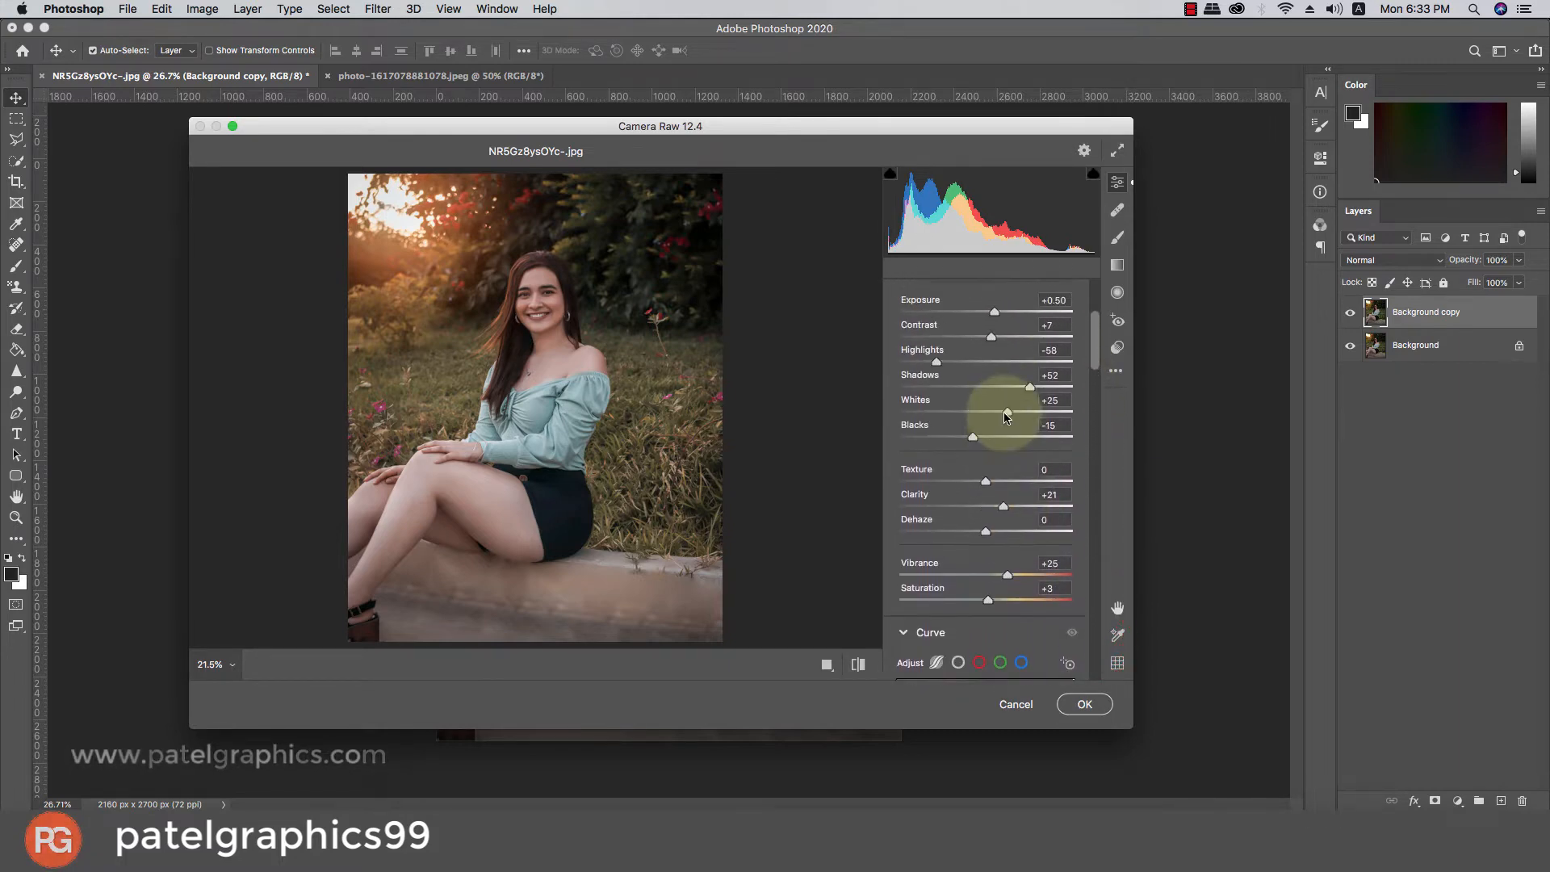
{"action": "scroll", "coordinate": [1005, 411], "scroll_direction": "up", "scroll_amount": 2}
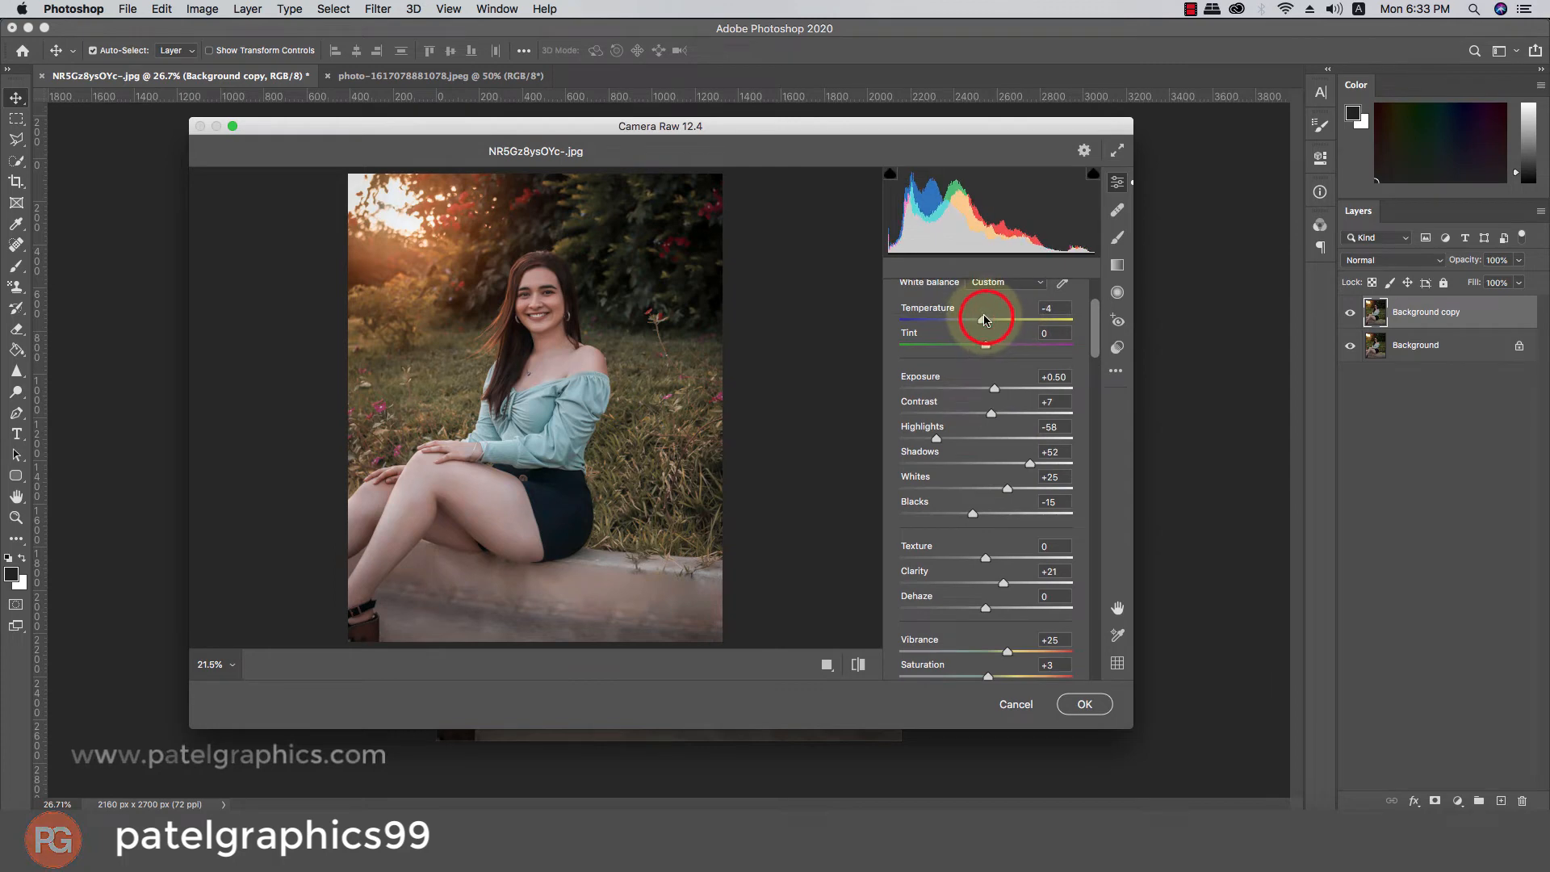
{"action": "left_click_drag", "start_coordinate": [984, 321], "coordinate": [979, 319]}
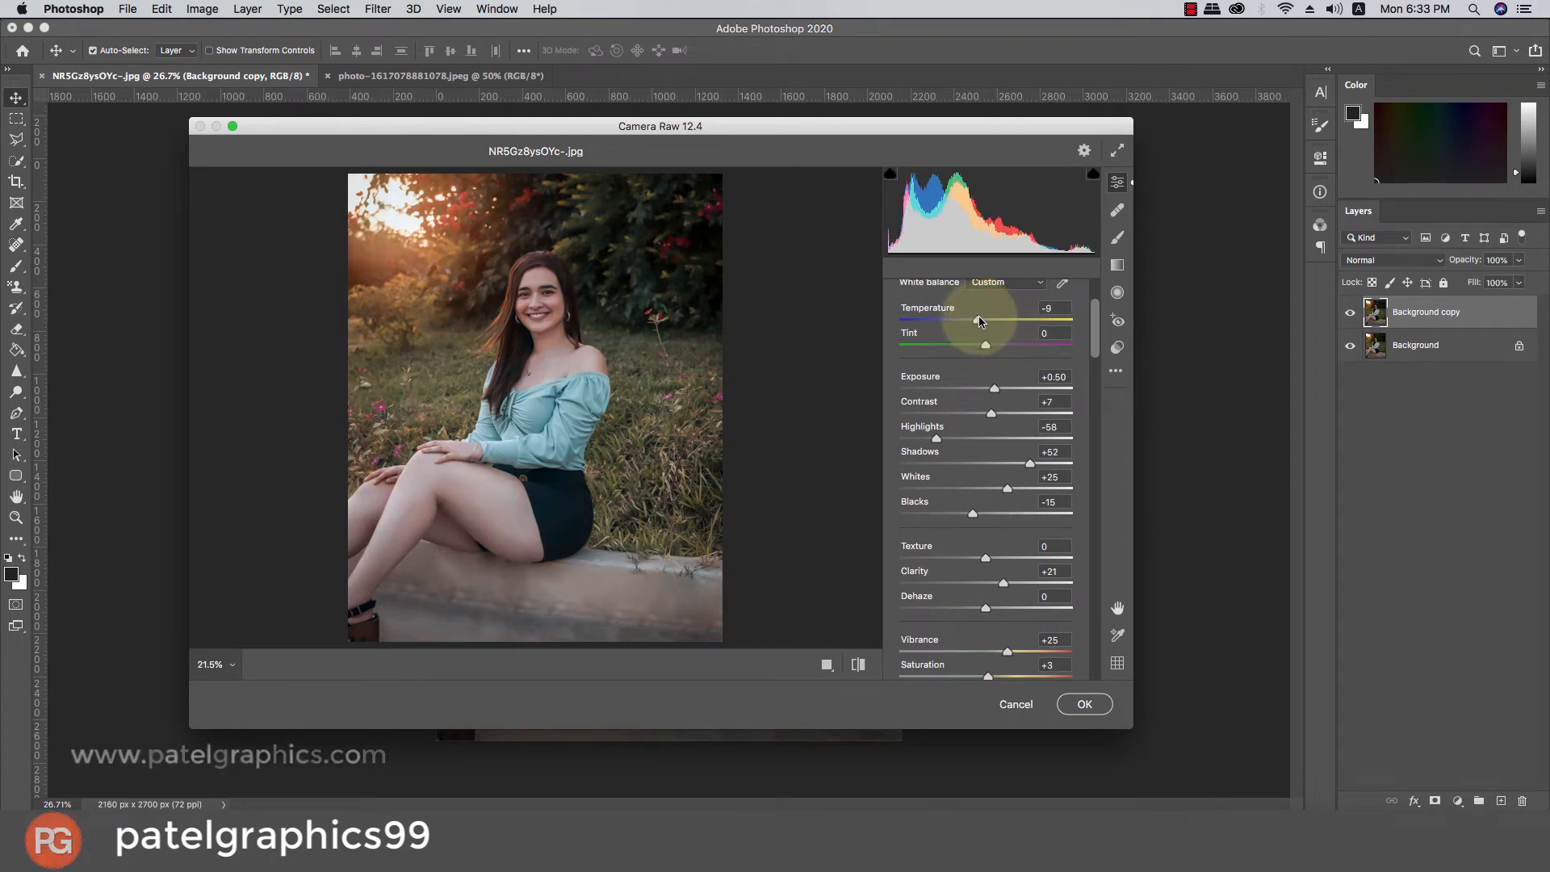
{"action": "left_click", "coordinate": [979, 321]}
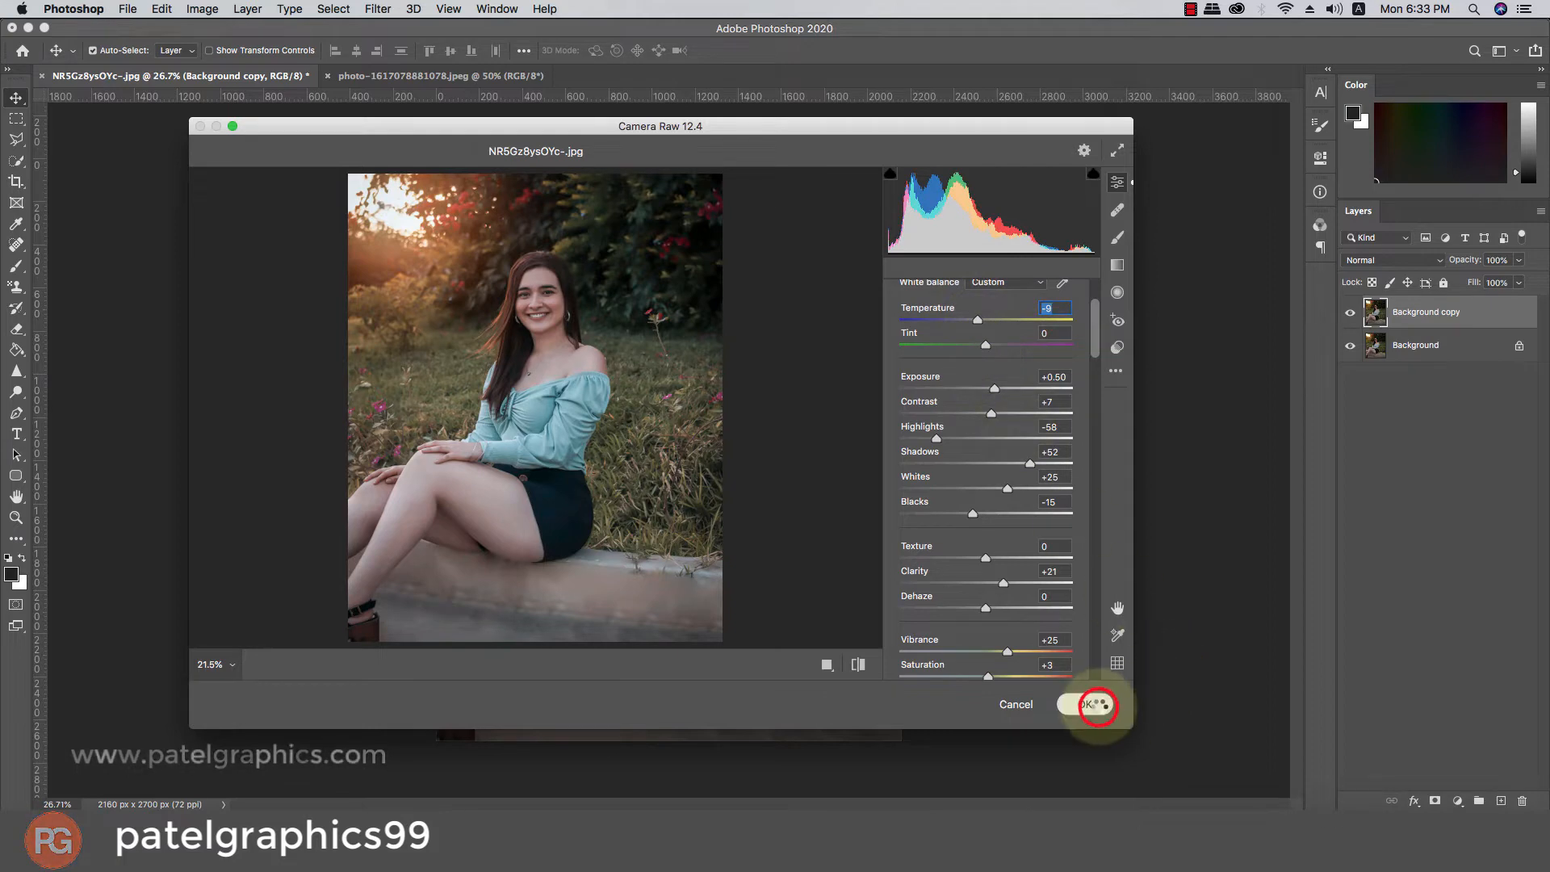
{"action": "left_click", "coordinate": [1095, 703]}
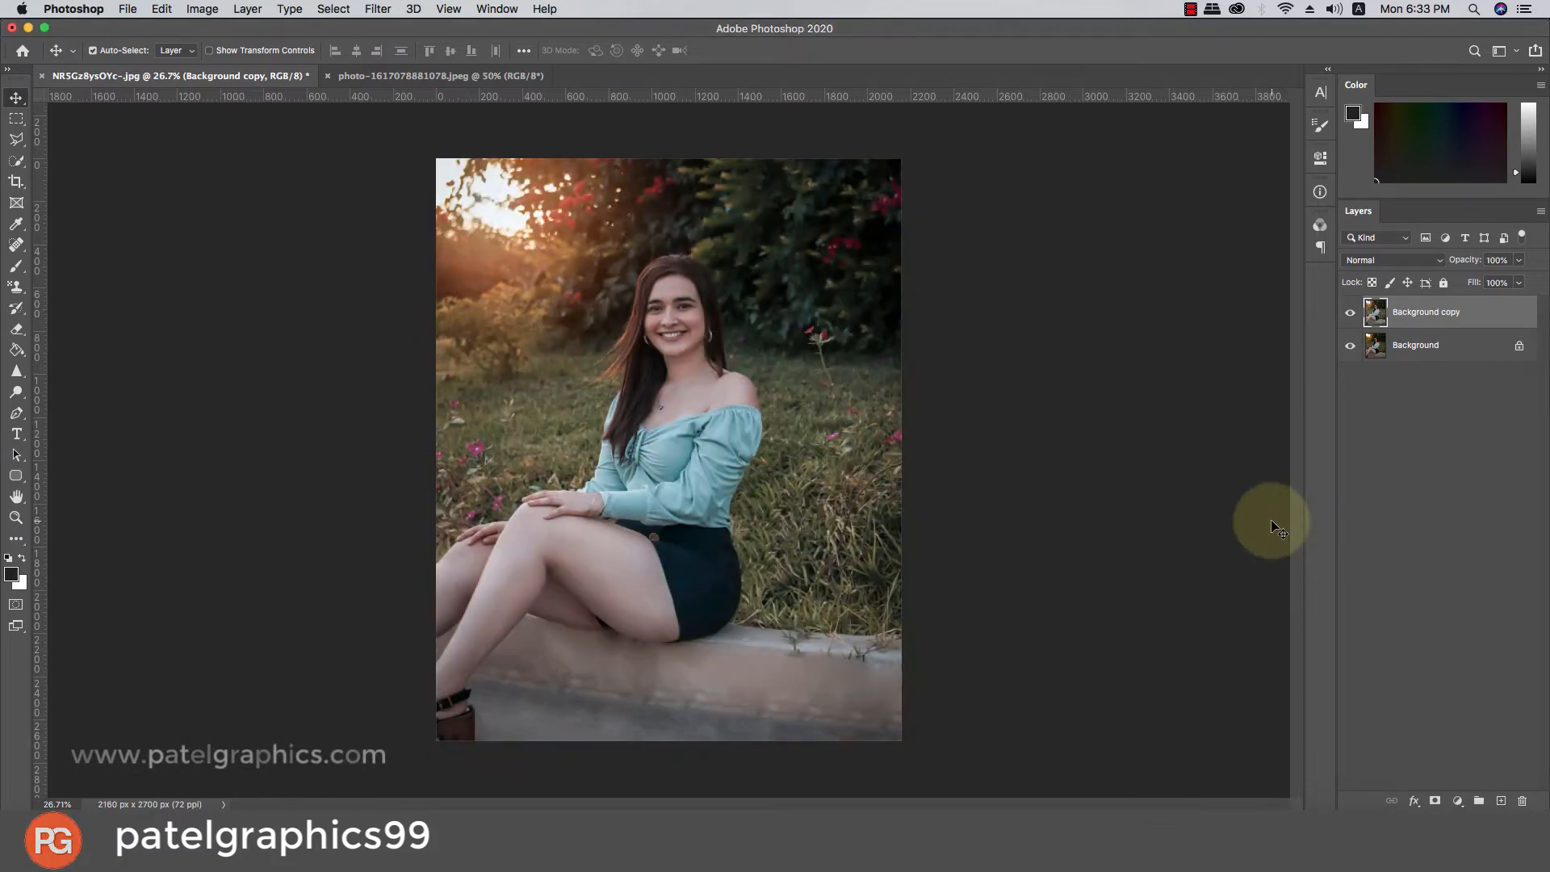
- Duplicate the sun-flare photo's layer and paste a copy of it into the portrait document
{"action": "left_click", "coordinate": [450, 75]}
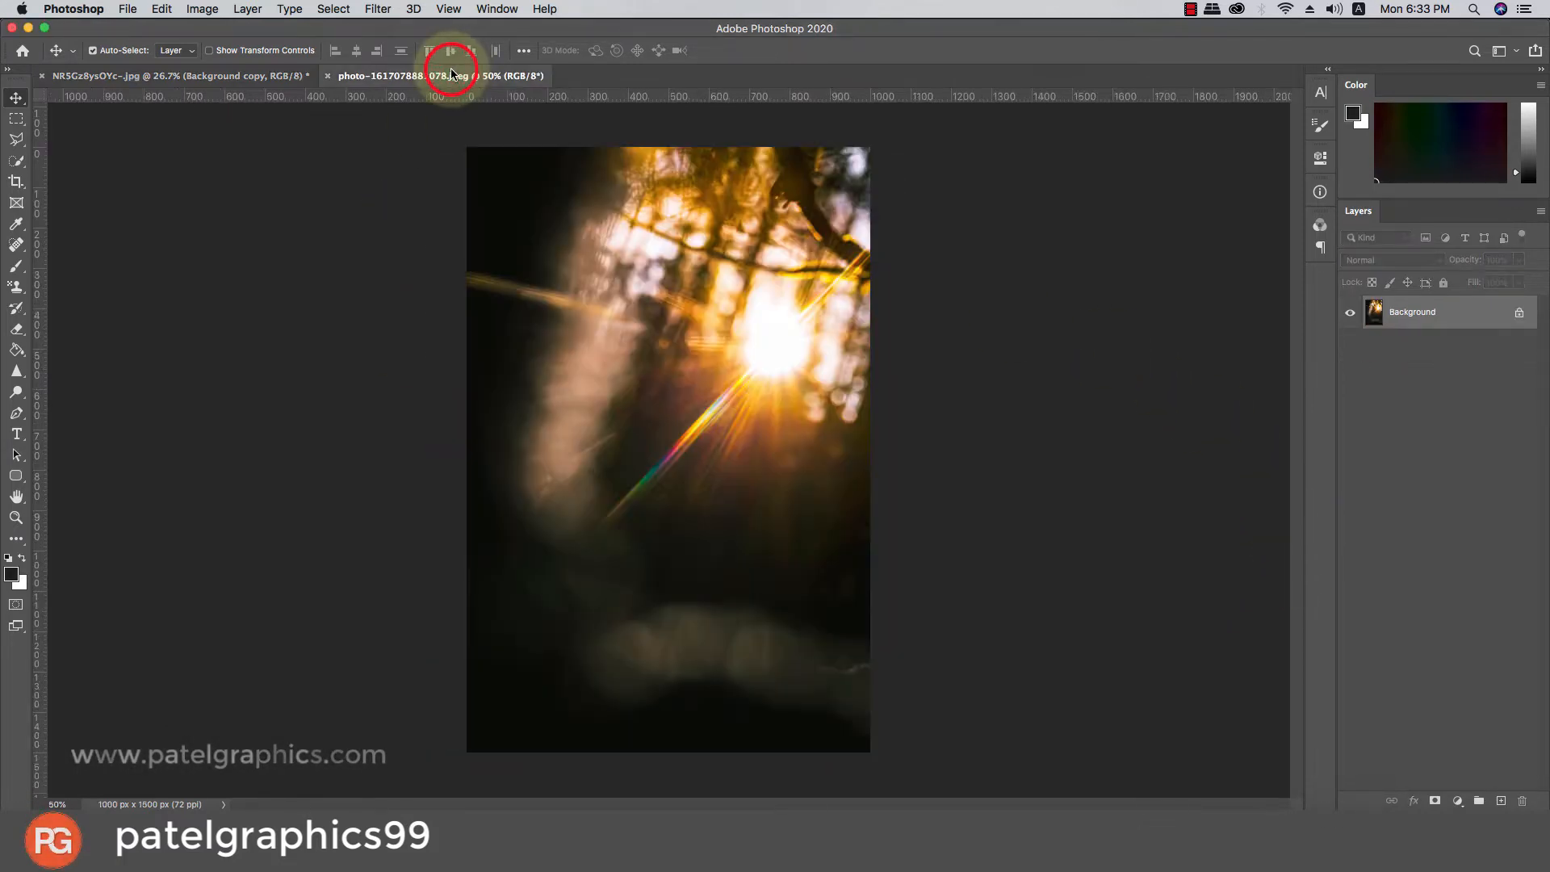
{"action": "key", "text": "super+j"}
{"action": "key", "text": "super+c"}
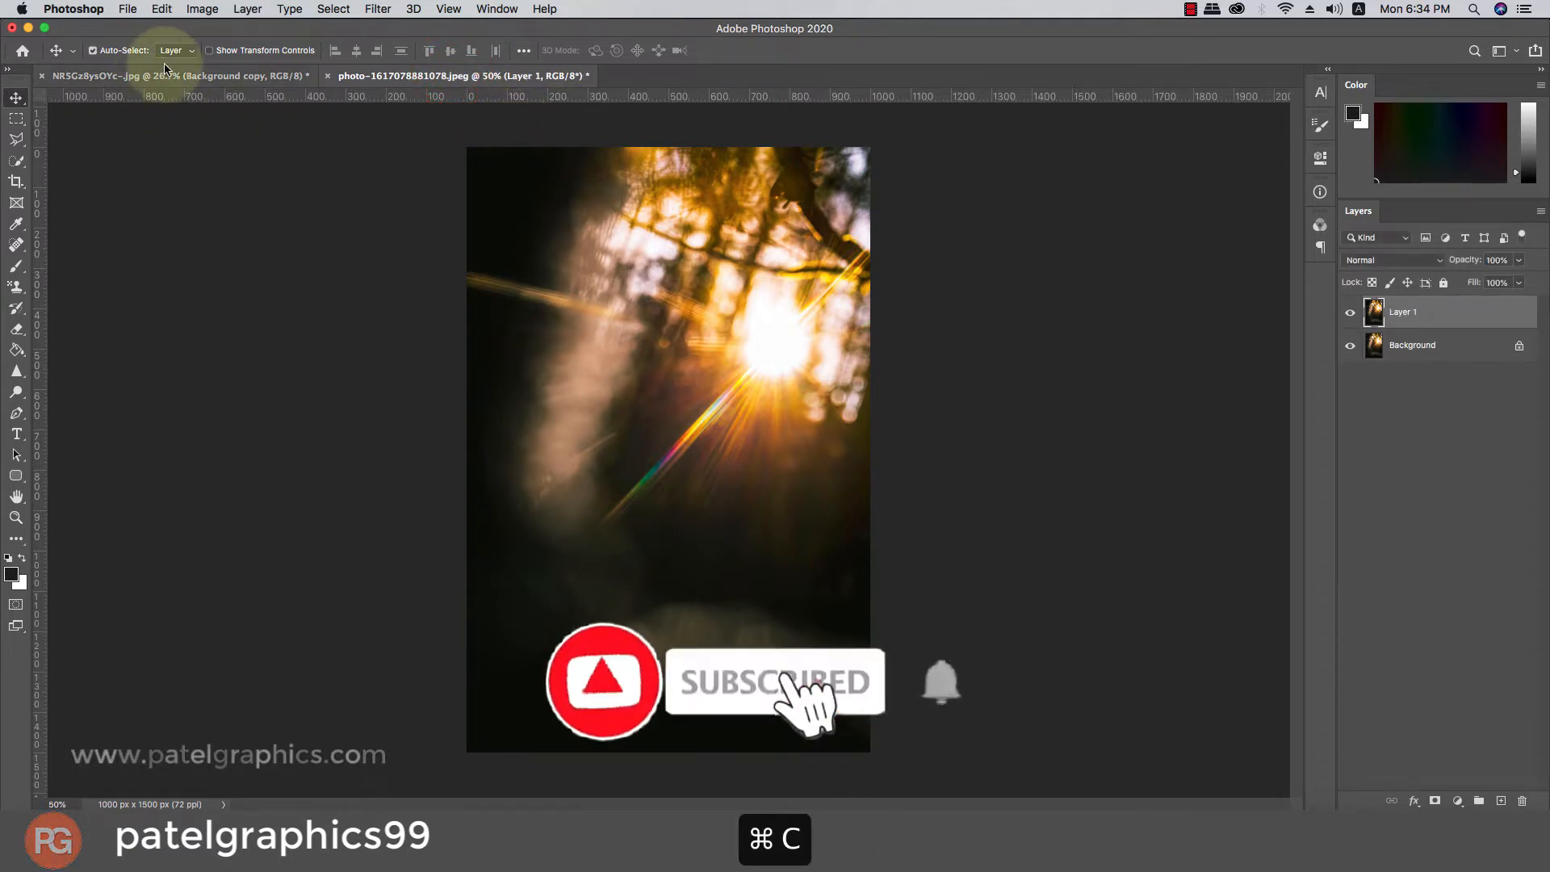
{"action": "left_click", "coordinate": [165, 71]}
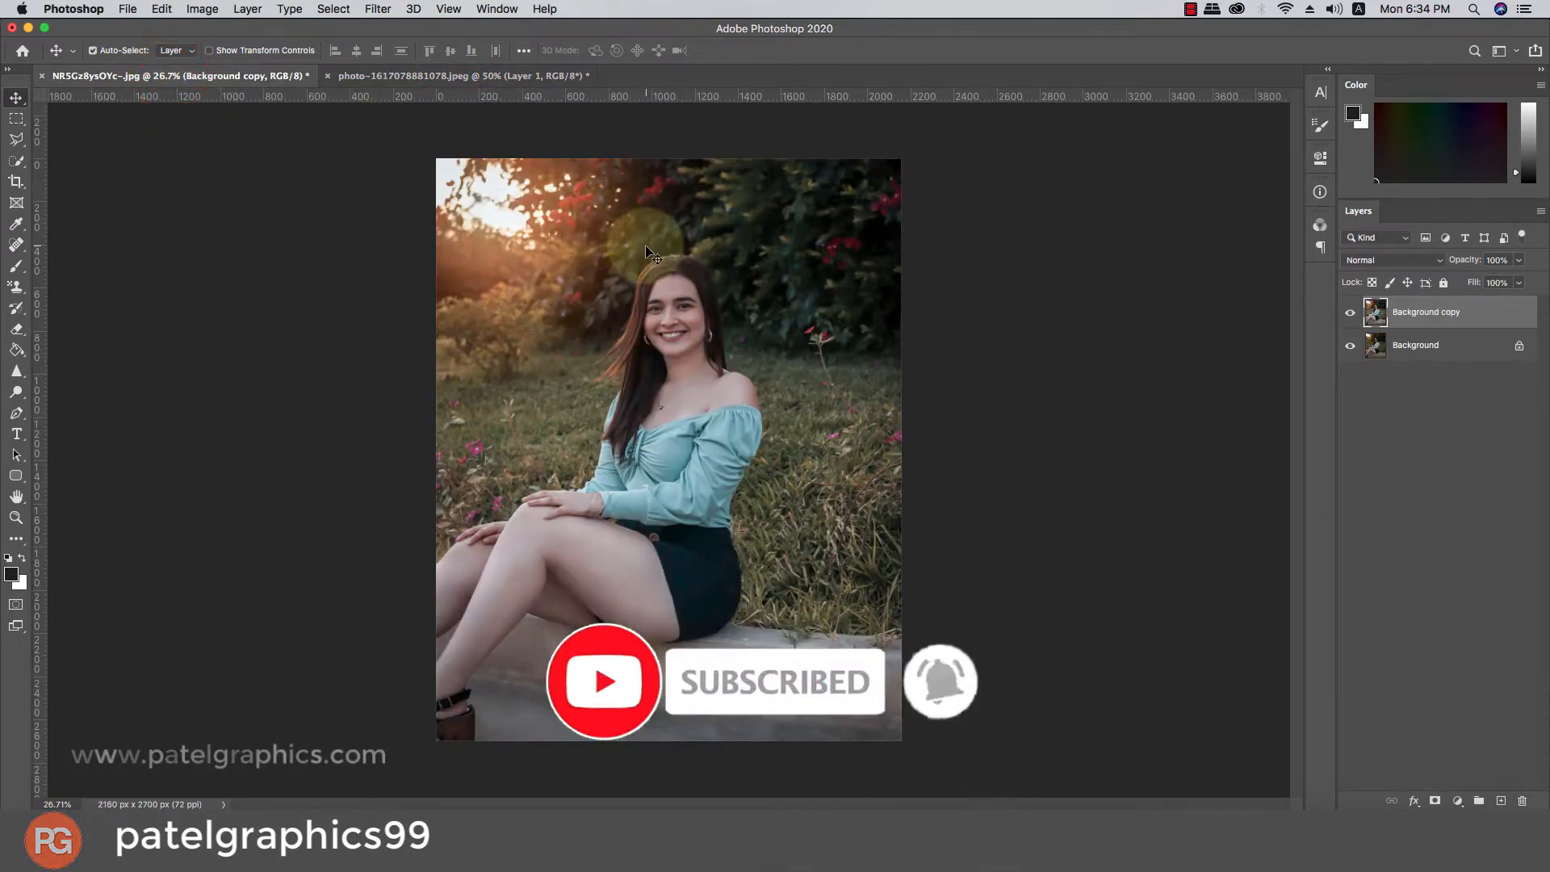
{"action": "key", "text": "super+v"}
- Flip the pasted sun-flare layer horizontally and set its blend mode to Screen
{"action": "key", "text": "super+t"}
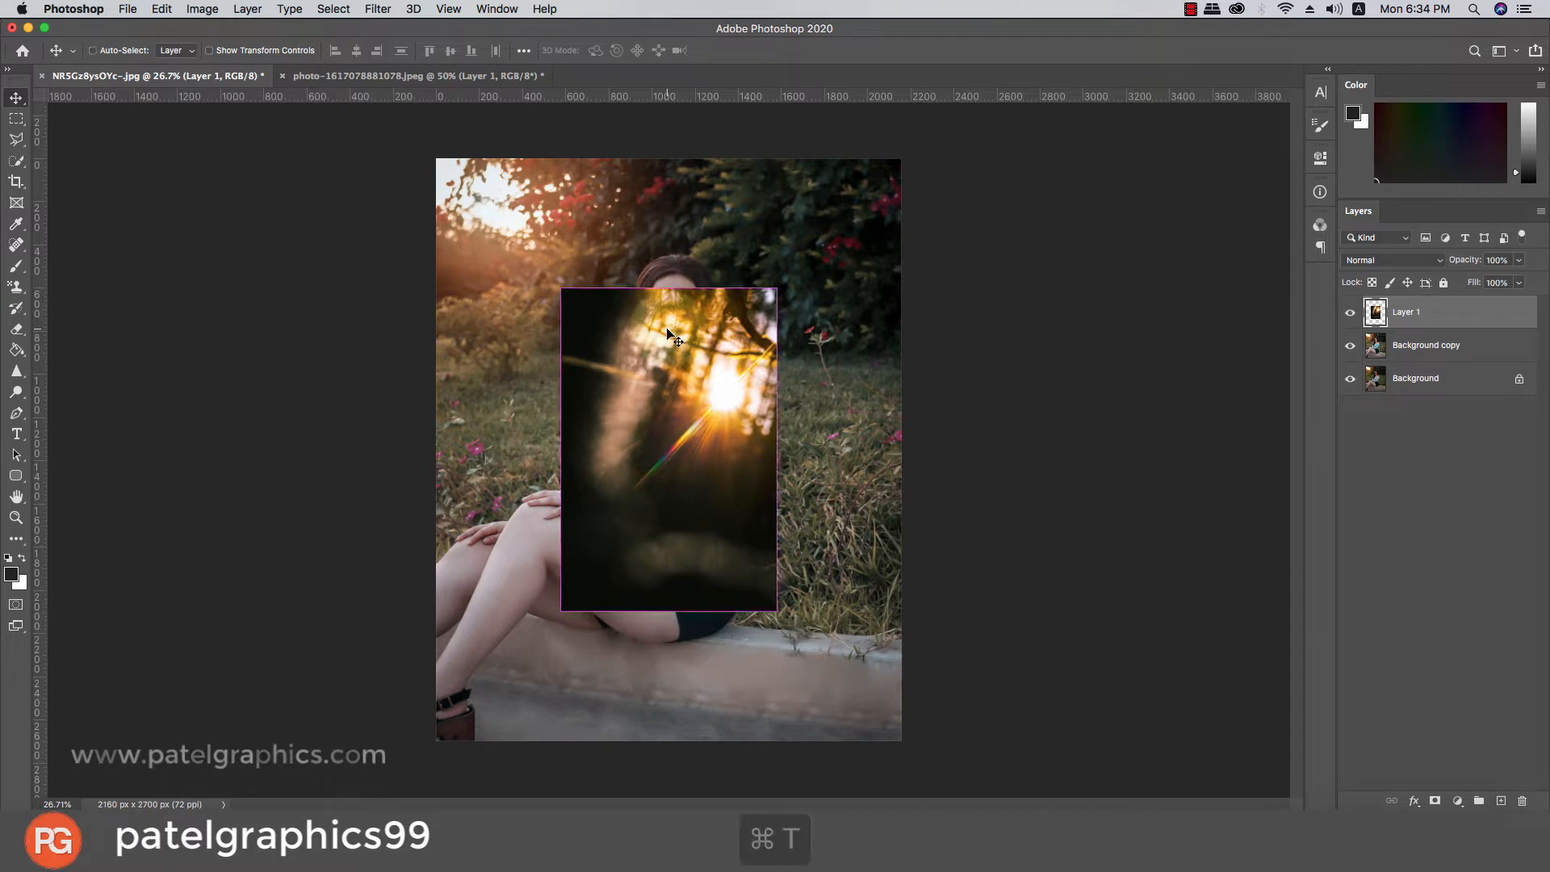
{"action": "right_click", "coordinate": [678, 346]}
{"action": "left_click", "coordinate": [721, 630]}
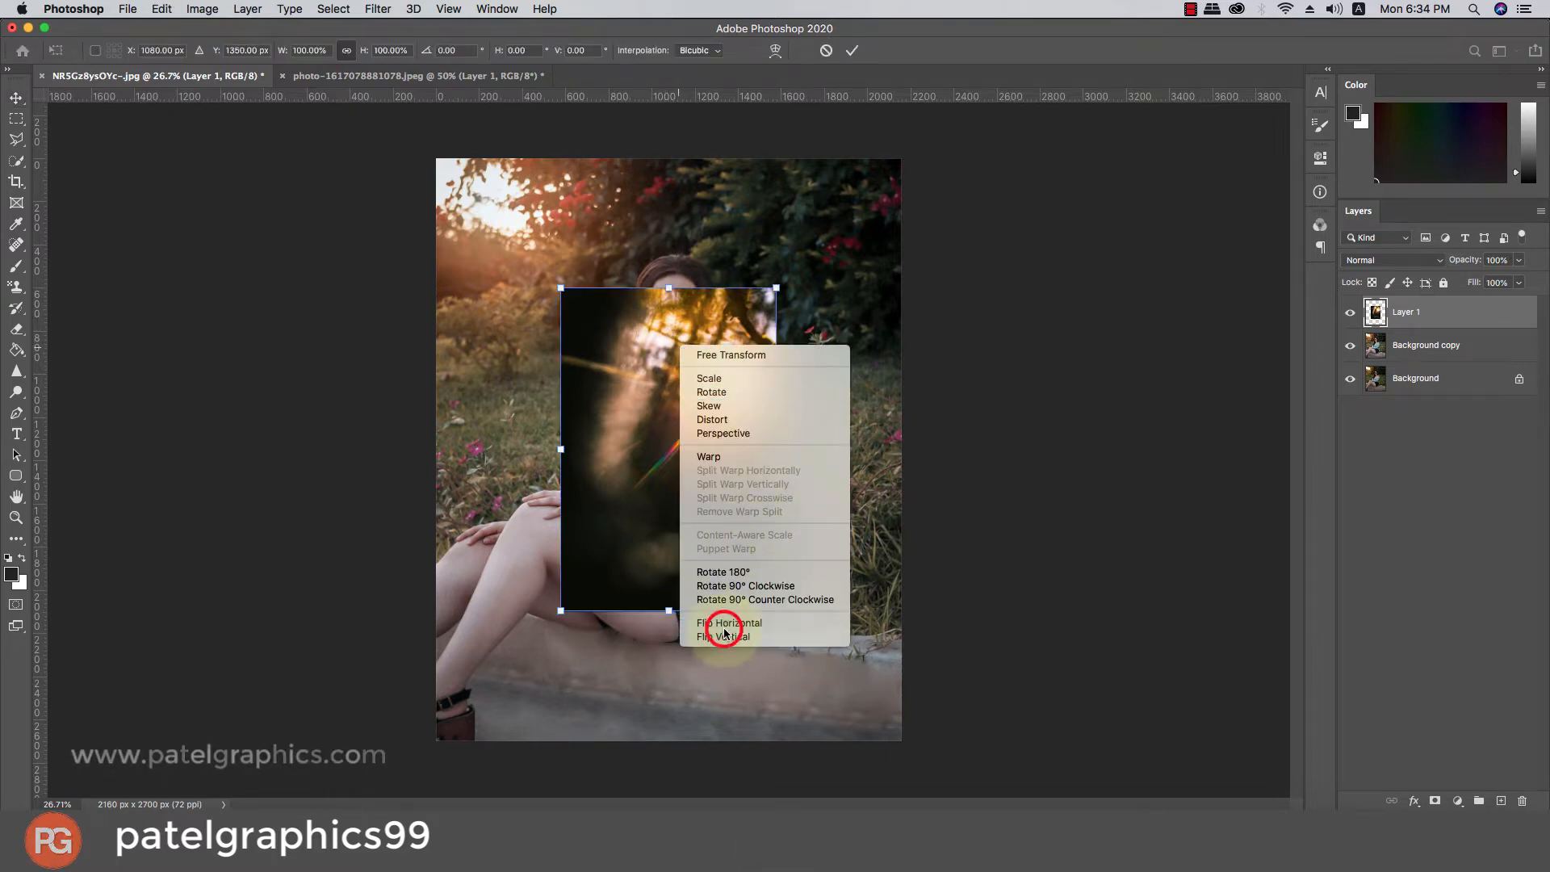
{"action": "key", "text": "Return"}
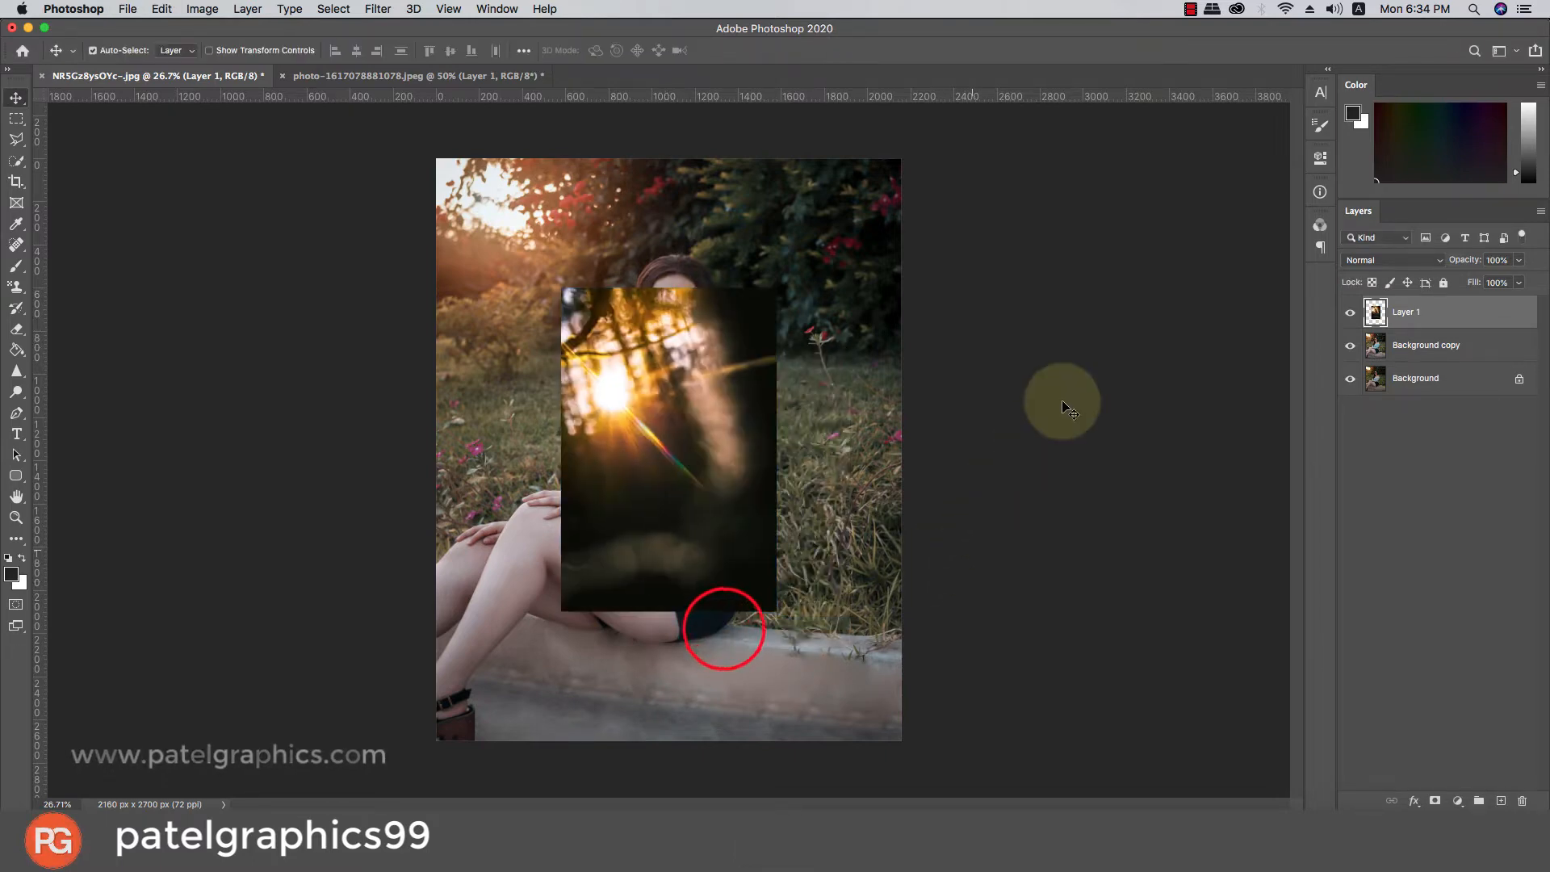
{"action": "left_click", "coordinate": [1383, 259]}
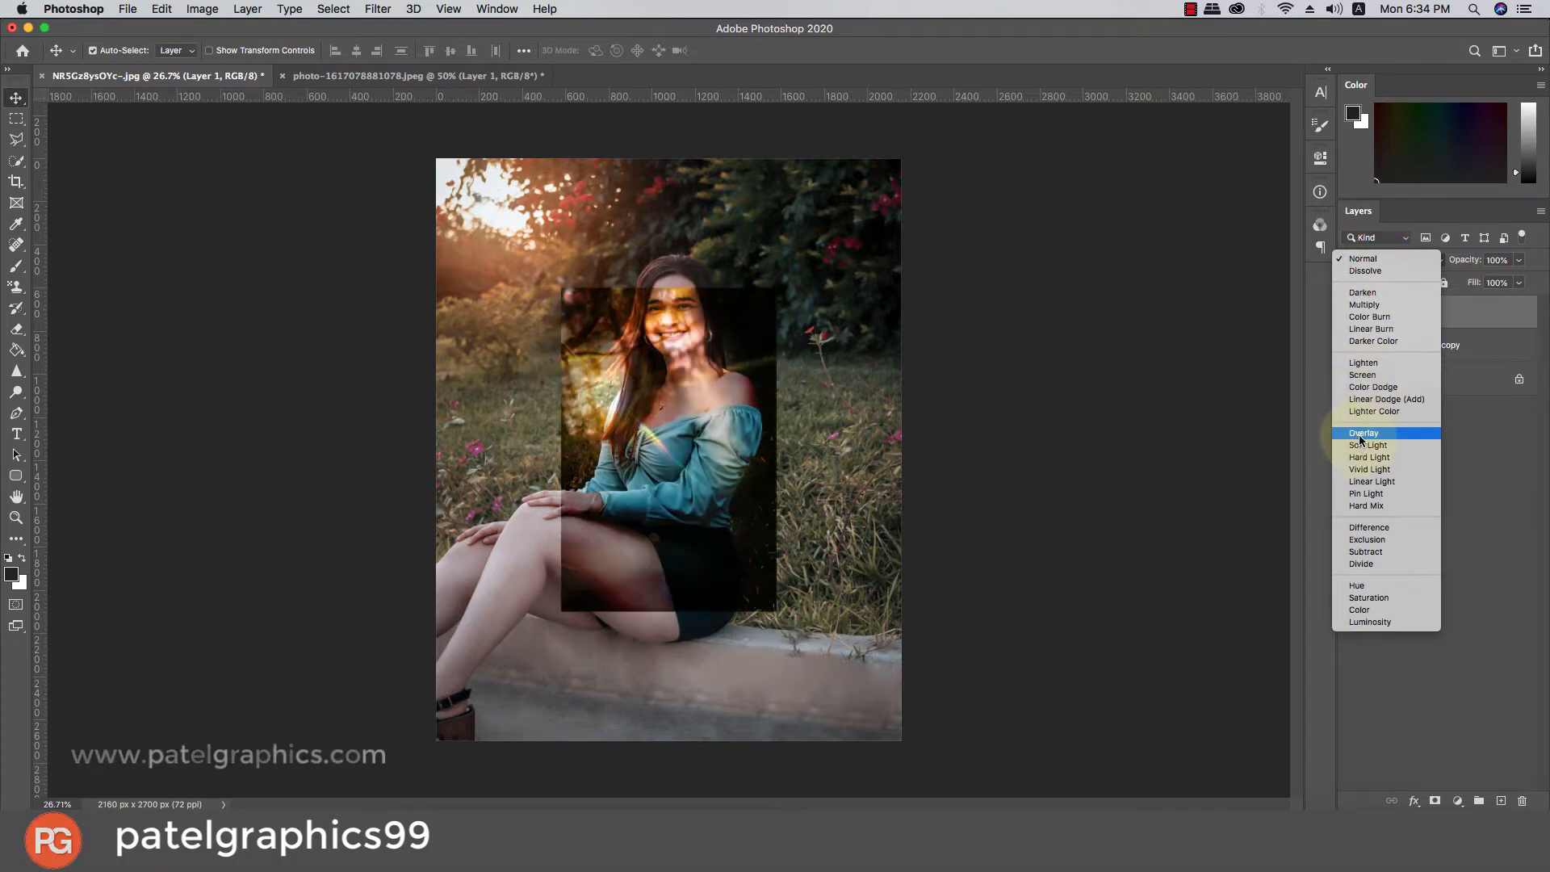
{"action": "left_click", "coordinate": [1364, 375]}
- Enlarge the sun-flare layer and position its sun over the sunlight in the portrait's upper left corner
{"action": "key", "text": "super+t"}
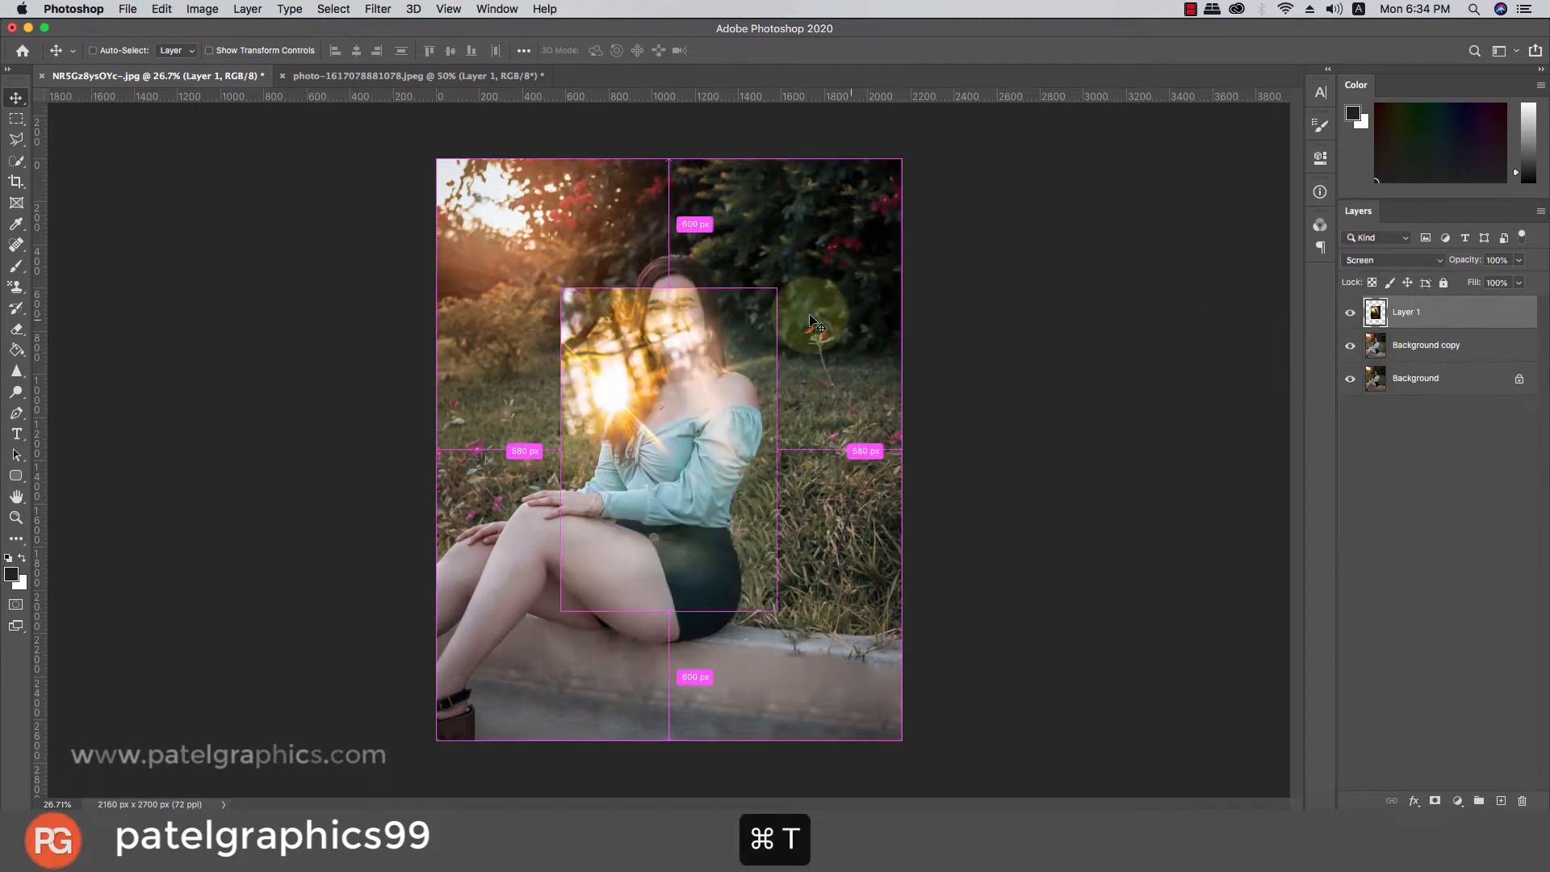
{"action": "left_click_drag", "start_coordinate": [778, 287], "coordinate": [875, 145]}
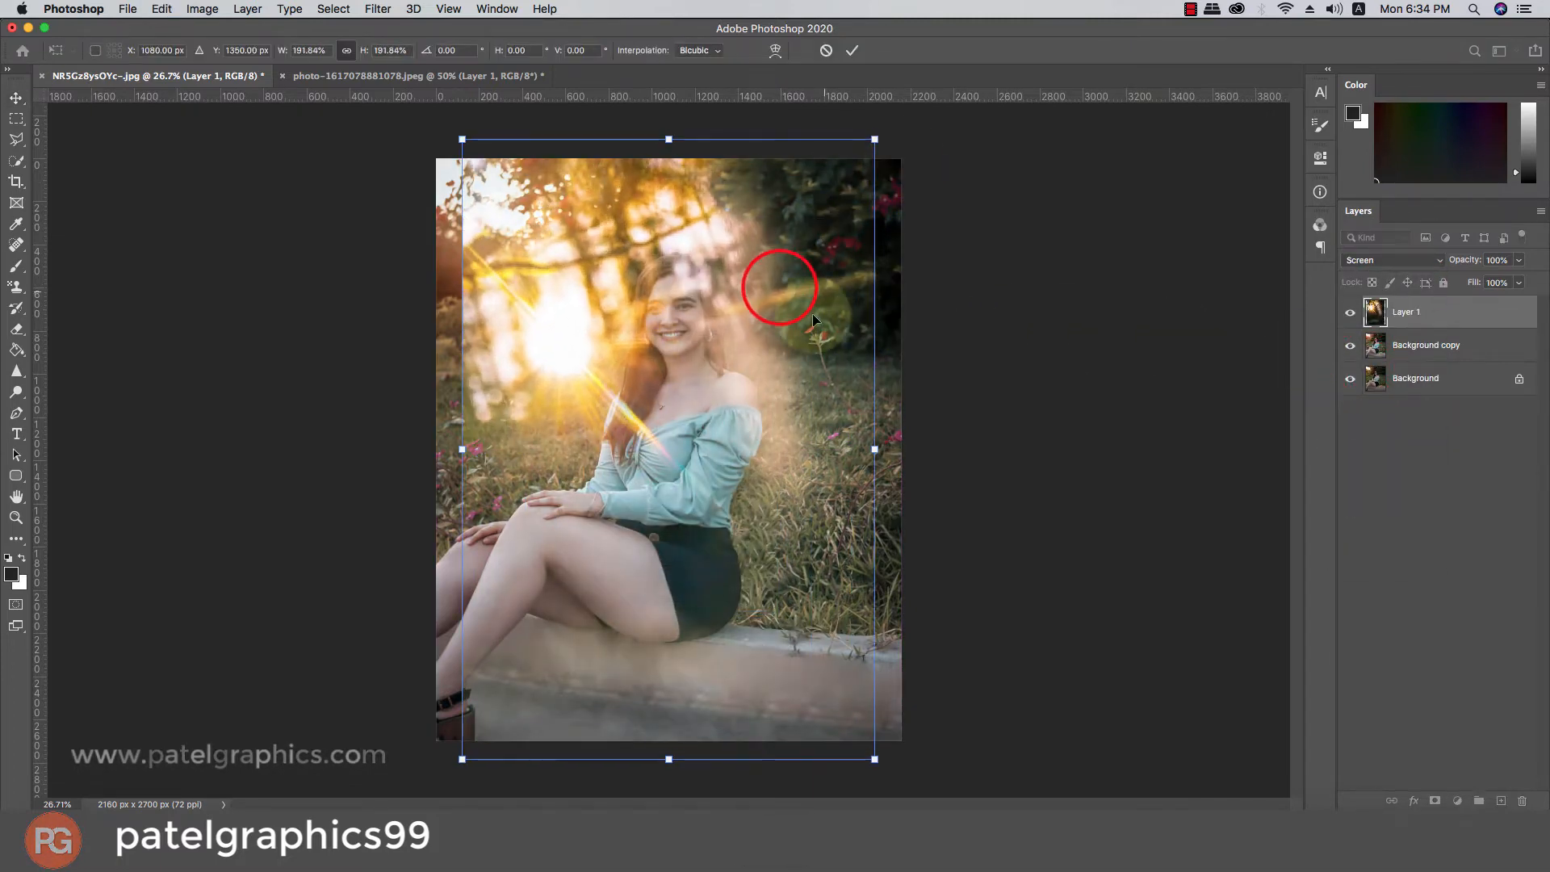
{"action": "left_click_drag", "start_coordinate": [802, 338], "coordinate": [738, 211]}
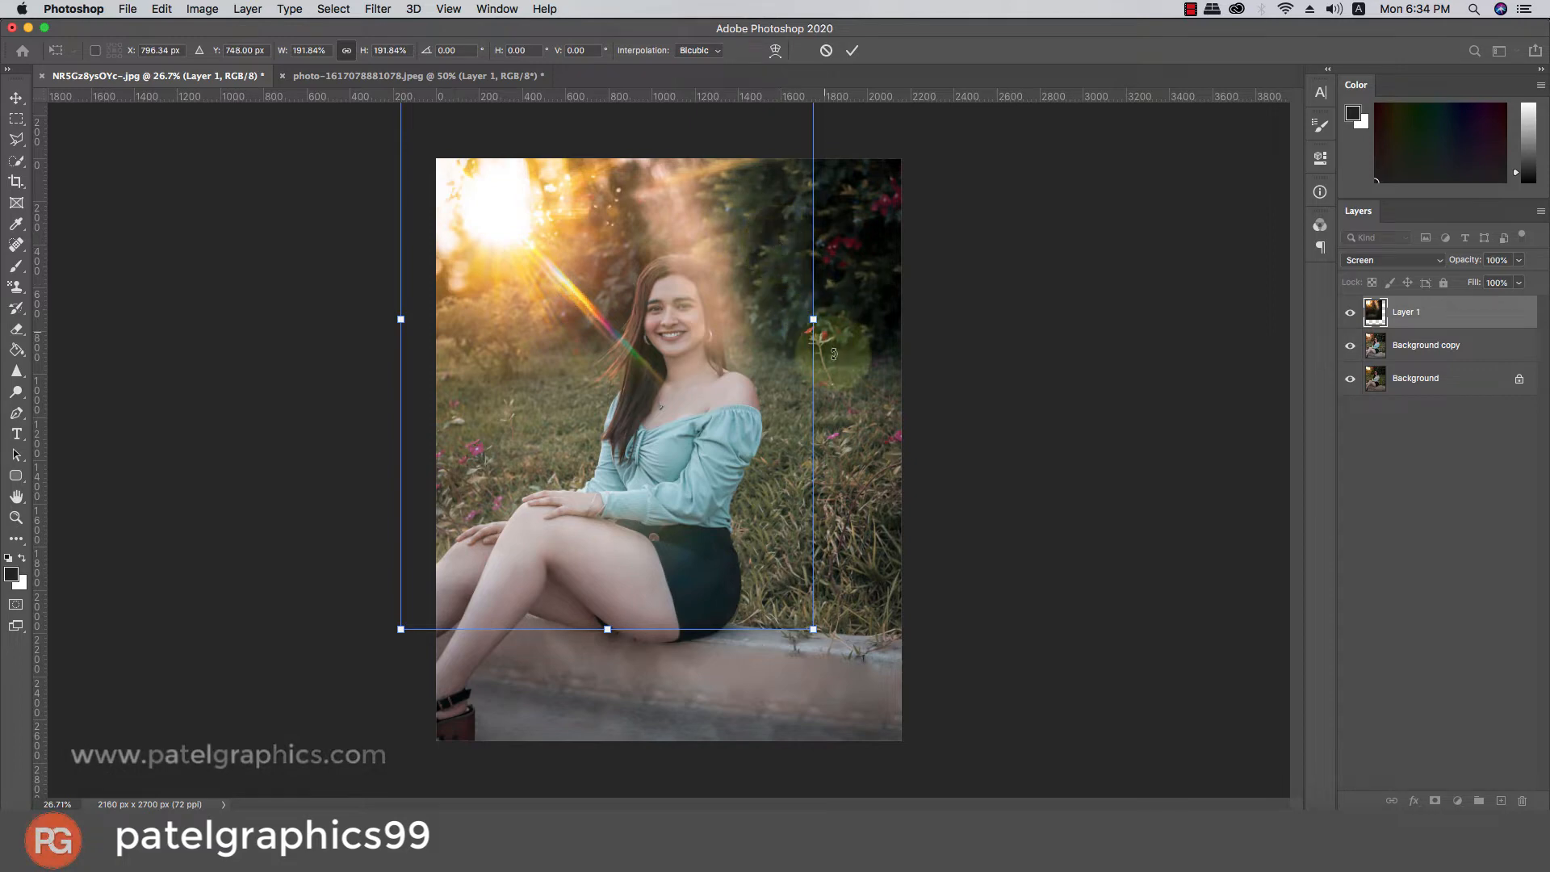
{"action": "left_click_drag", "start_coordinate": [877, 645], "coordinate": [789, 583]}
{"action": "left_click_drag", "start_coordinate": [675, 422], "coordinate": [657, 410]}
{"action": "key", "text": "Return"}
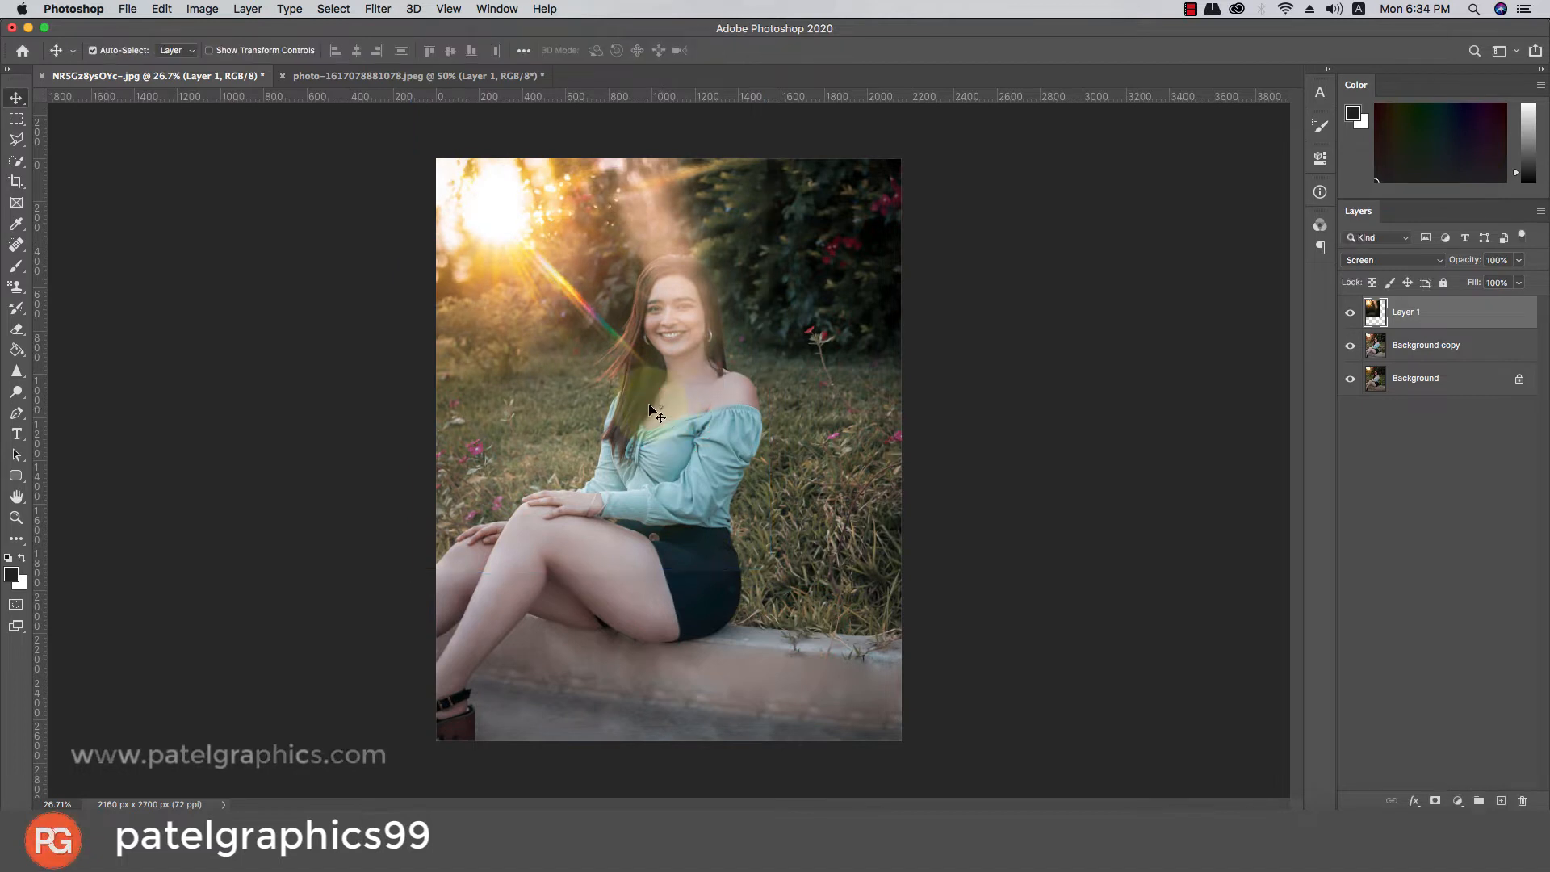
- Add a layer mask to the sun-flare layer and set up a 700 px black brush for painting on it
{"action": "left_click", "coordinate": [1375, 312]}
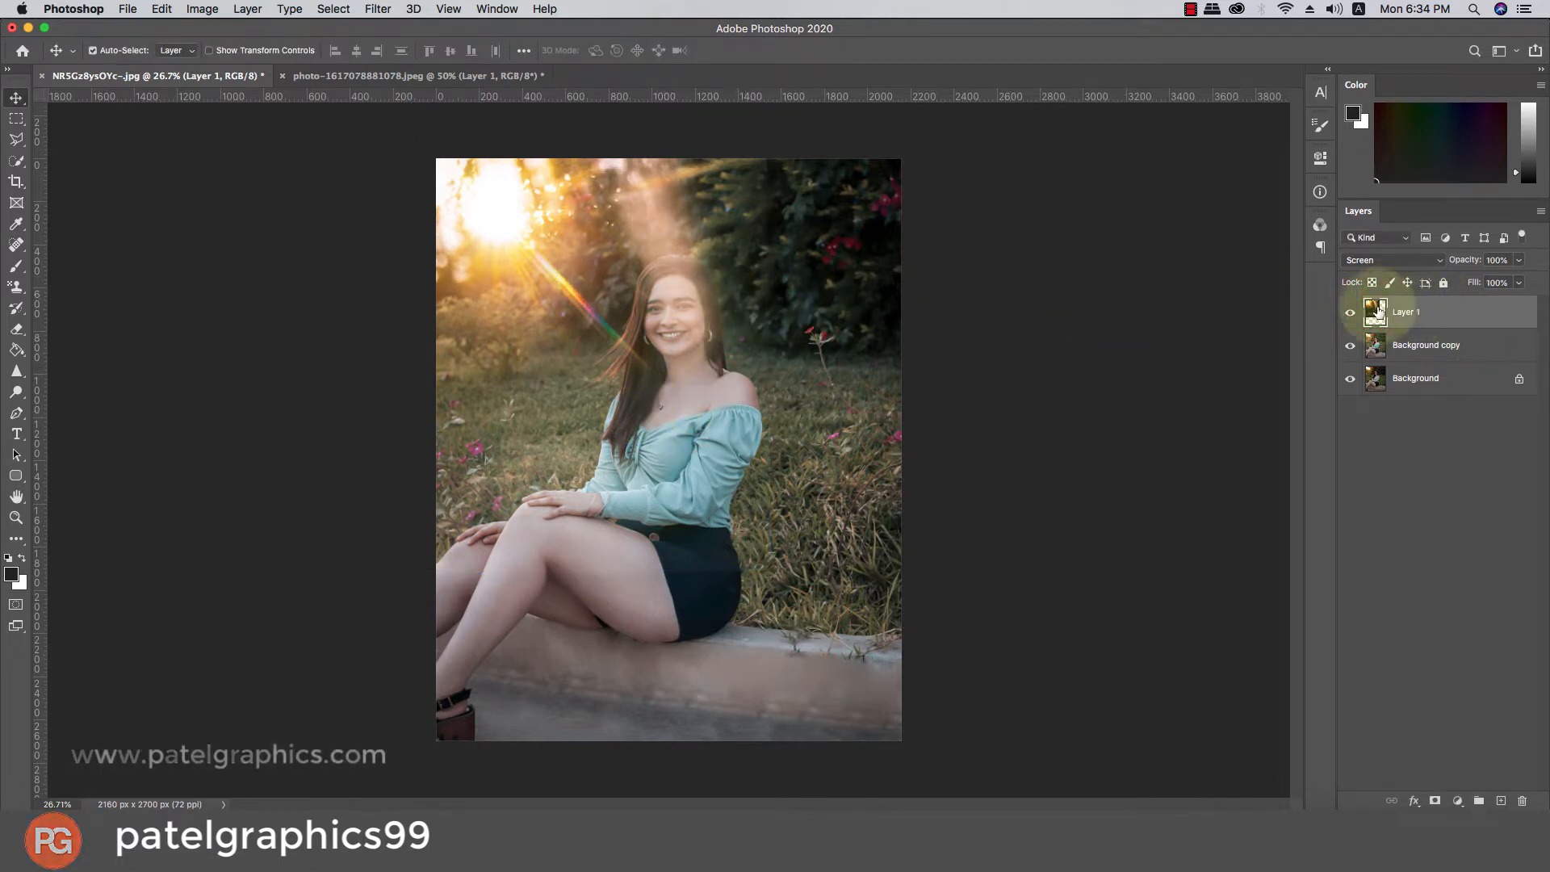
{"action": "left_click", "coordinate": [1375, 311]}
{"action": "left_click", "coordinate": [1434, 800]}
{"action": "key", "text": "b"}
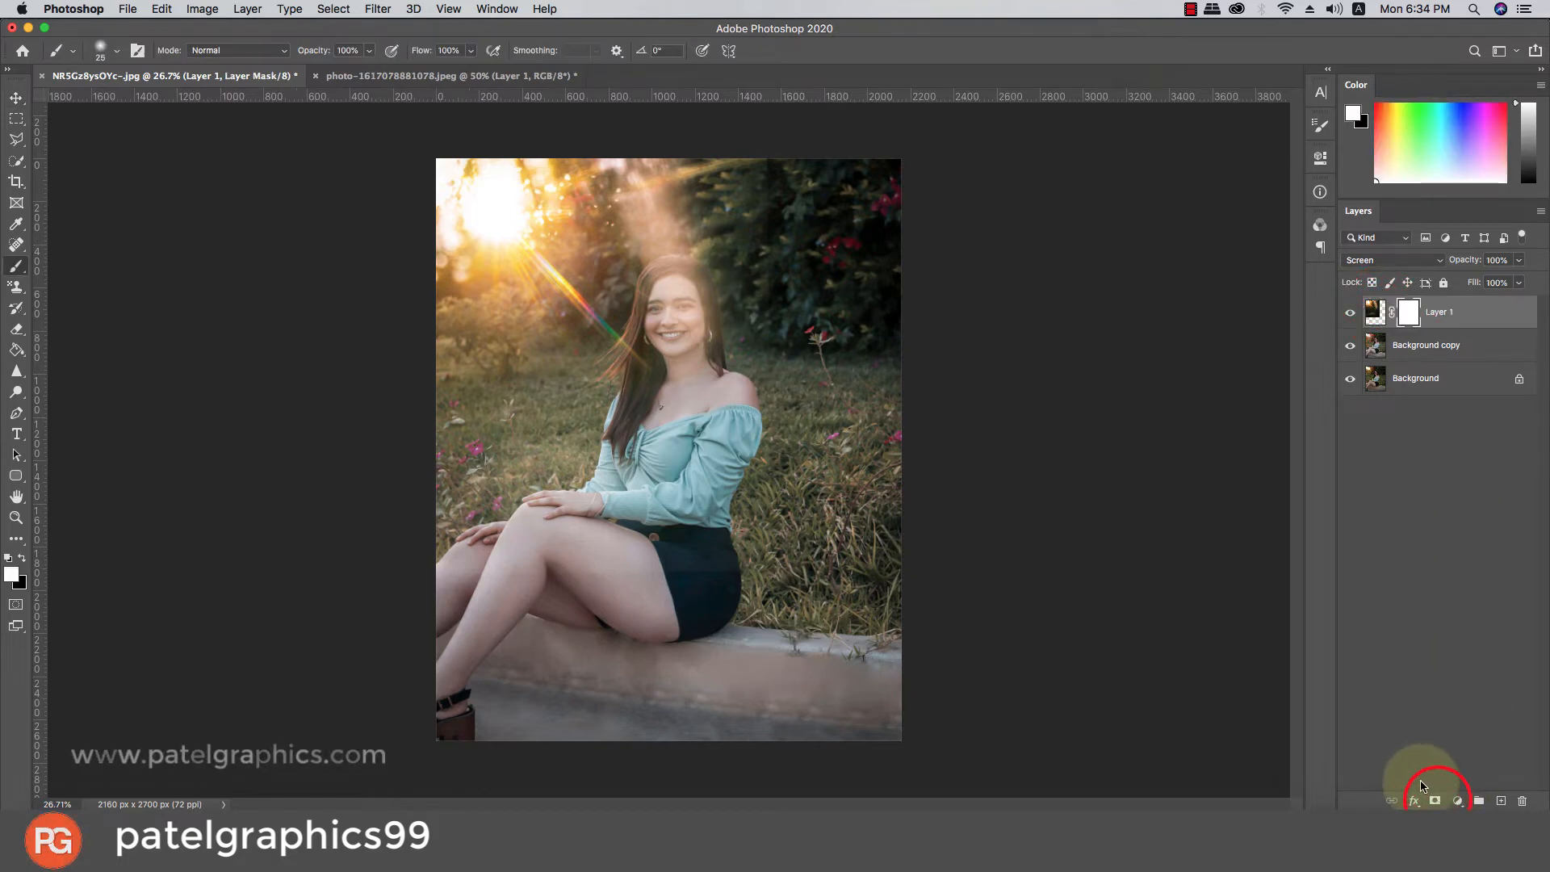
{"action": "key", "text": "bracketright"}
{"action": "key", "text": "bracketright"}
{"action": "key", "text": "bracketright"}
{"action": "key", "text": "bracketright"}
{"action": "key", "text": "bracketright"}
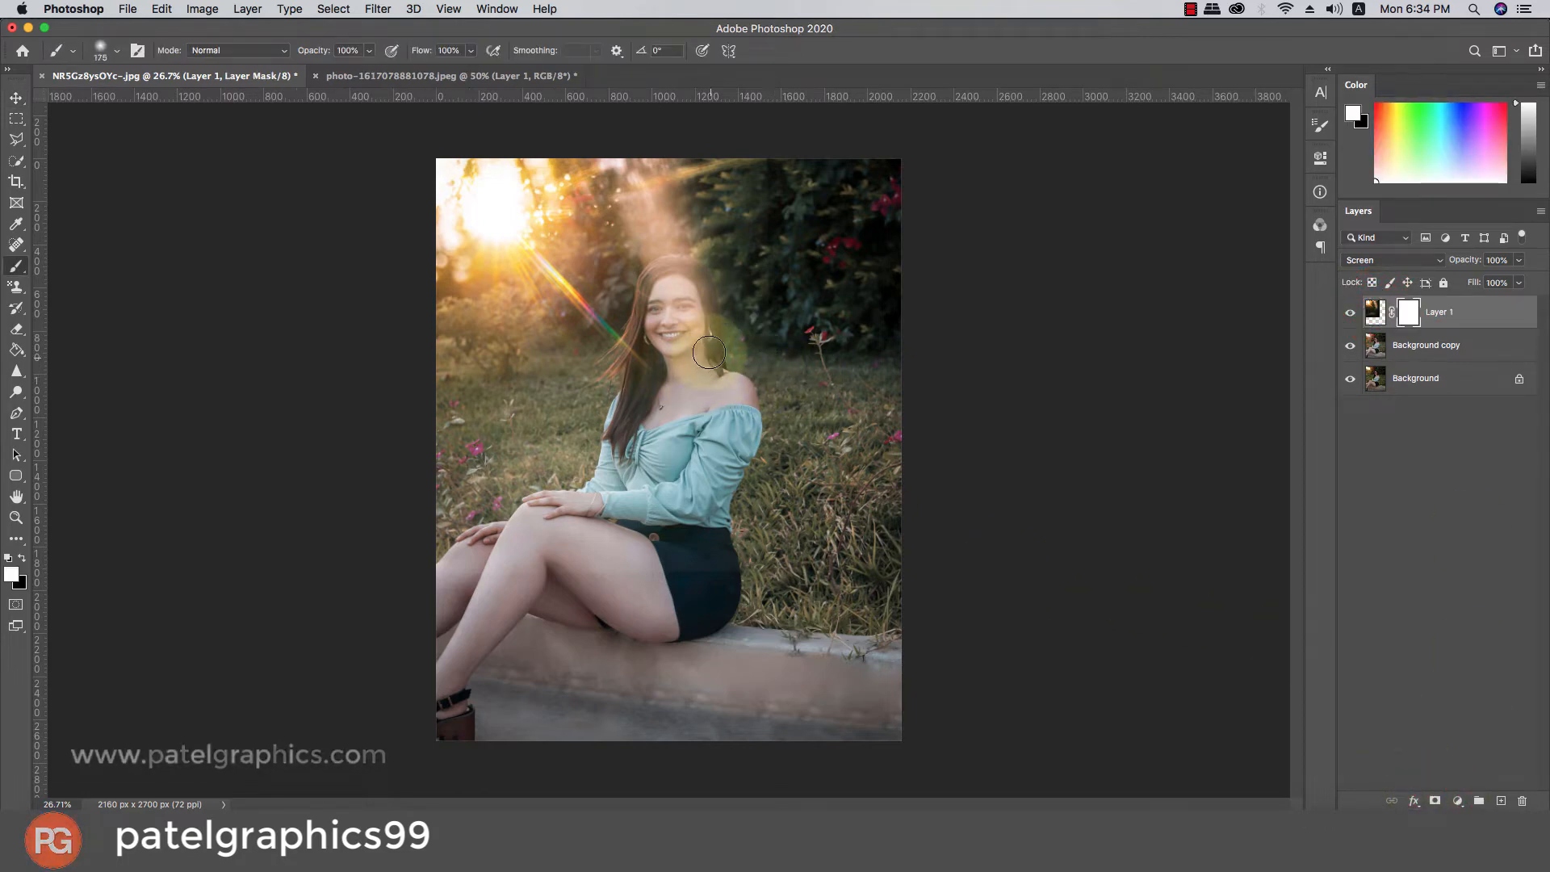
{"action": "key", "text": "x"}
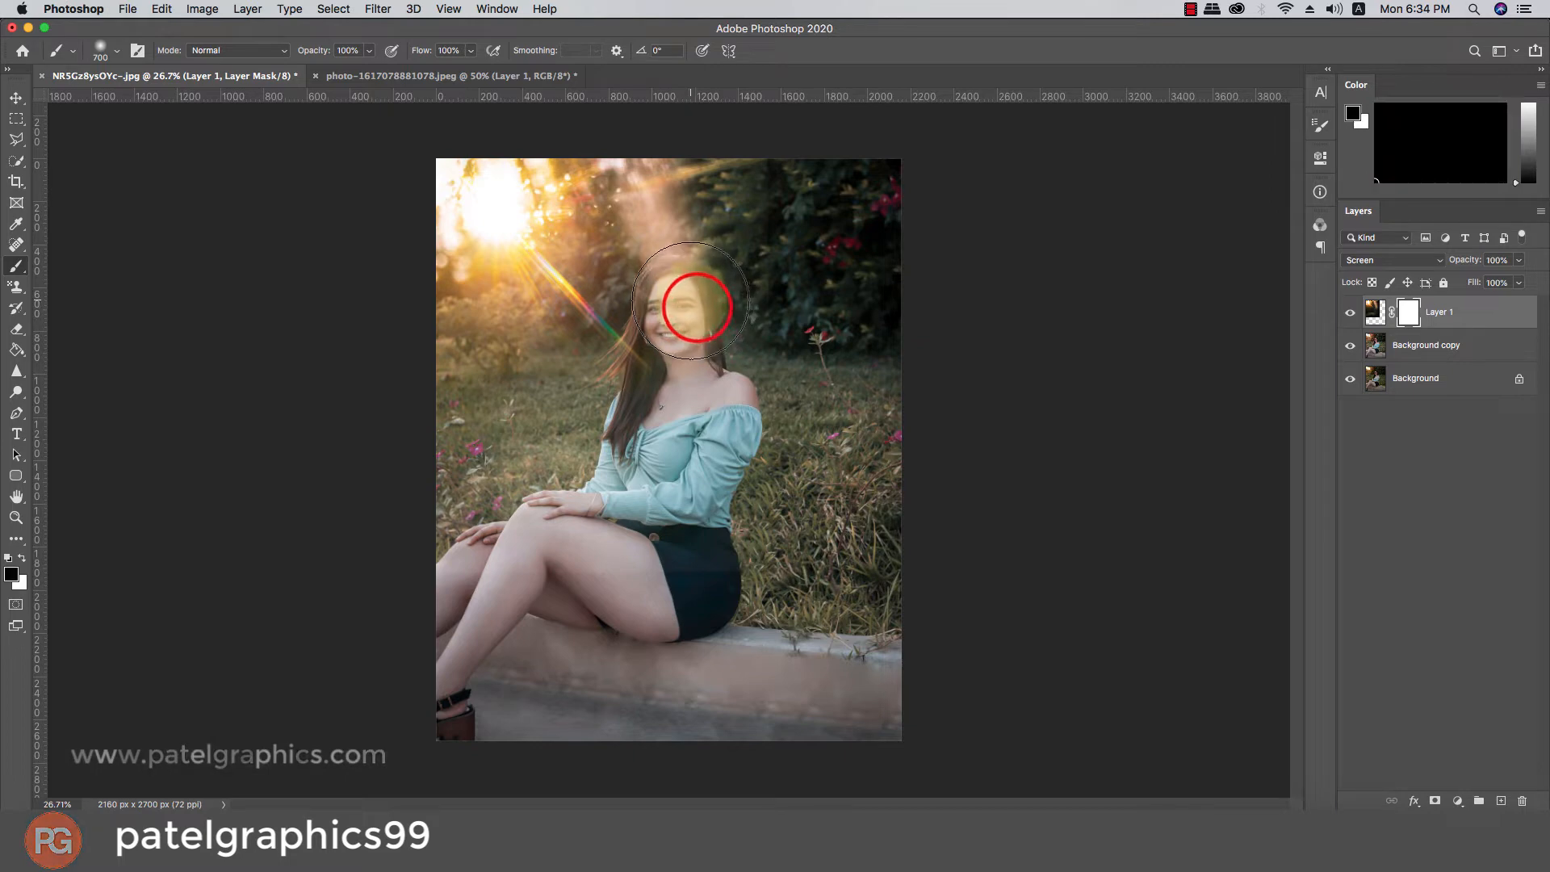
- Paint black on the sun-flare layer's mask over the woman's face, hair and body to remove the haze from her
{"action": "left_click", "coordinate": [684, 303]}
{"action": "left_click", "coordinate": [695, 305]}
{"action": "mouse_move", "coordinate": [715, 359]}
{"action": "left_mouse_down"}
{"action": "mouse_move", "coordinate": [710, 191]}
{"action": "mouse_move", "coordinate": [710, 242]}
{"action": "left_mouse_up"}
{"action": "left_click", "coordinate": [688, 240]}
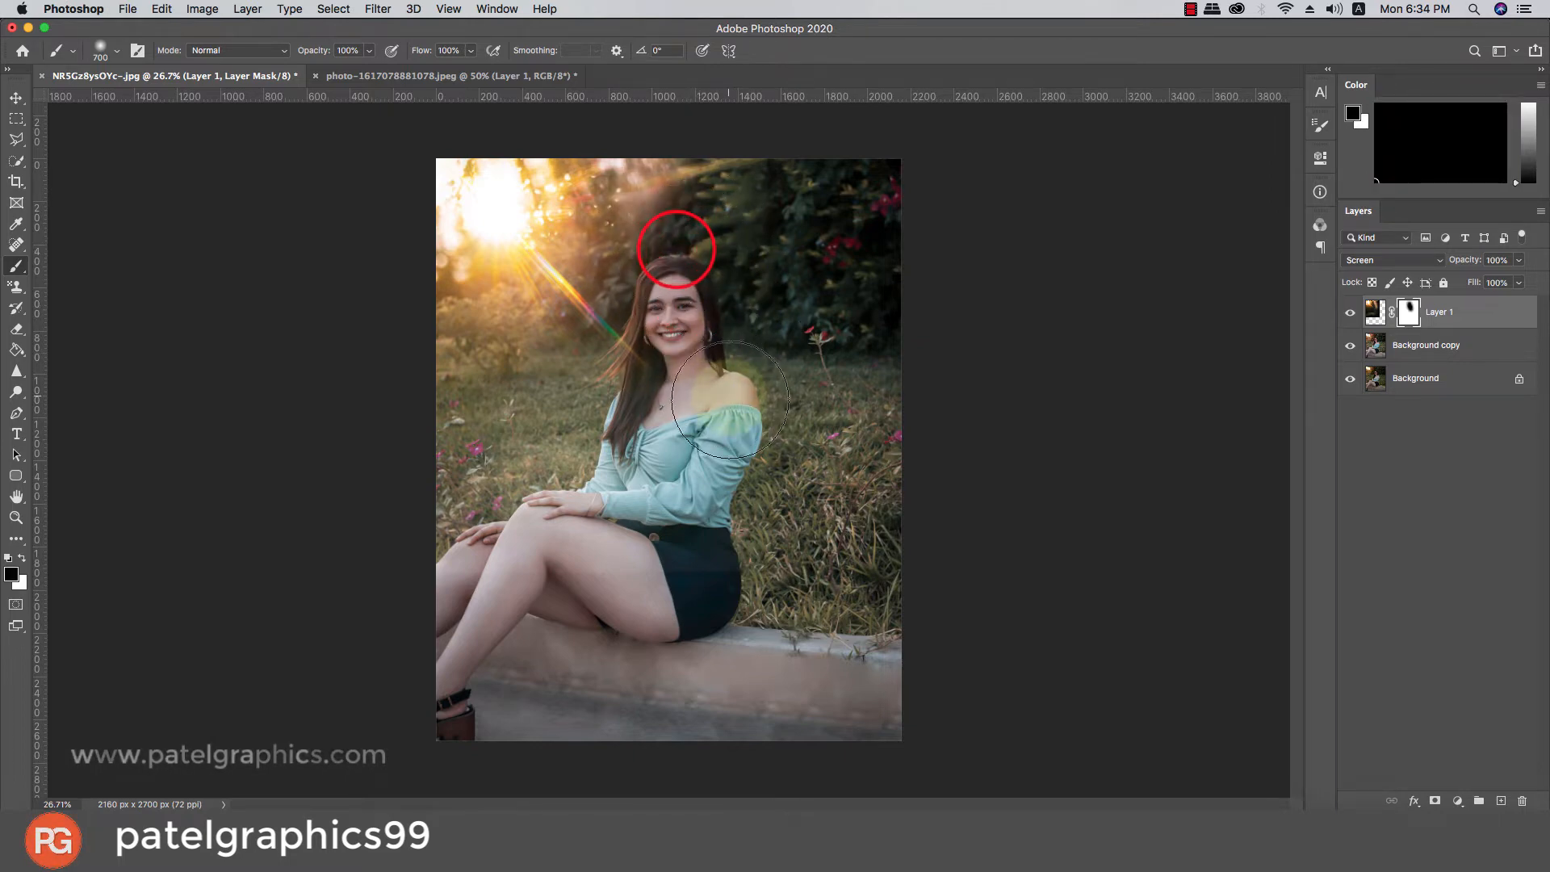
{"action": "left_click", "coordinate": [675, 577]}
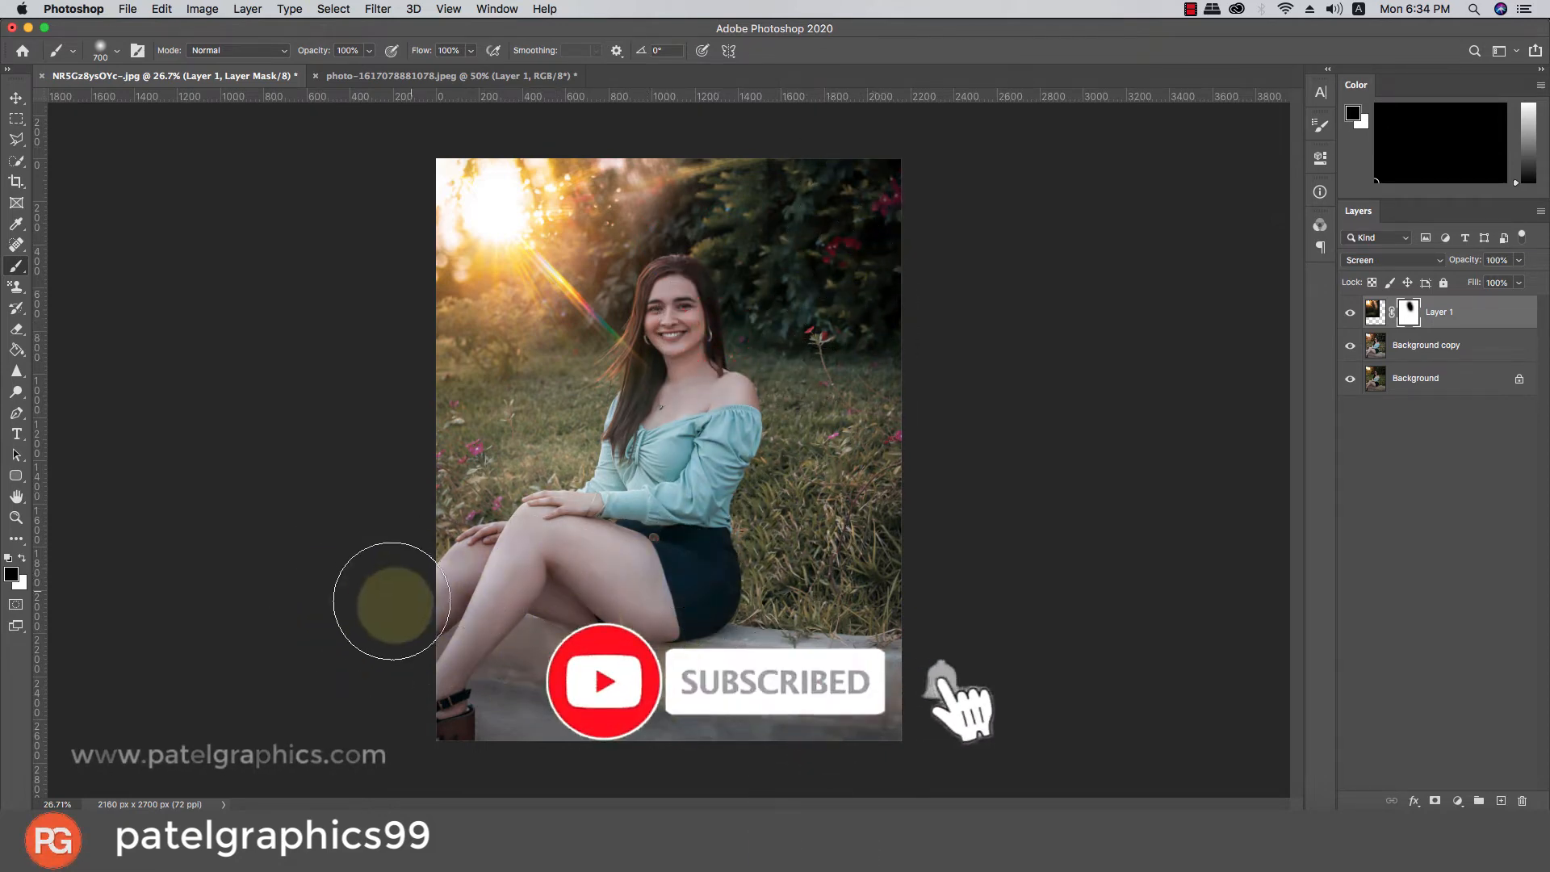
{"action": "left_click", "coordinate": [702, 379]}
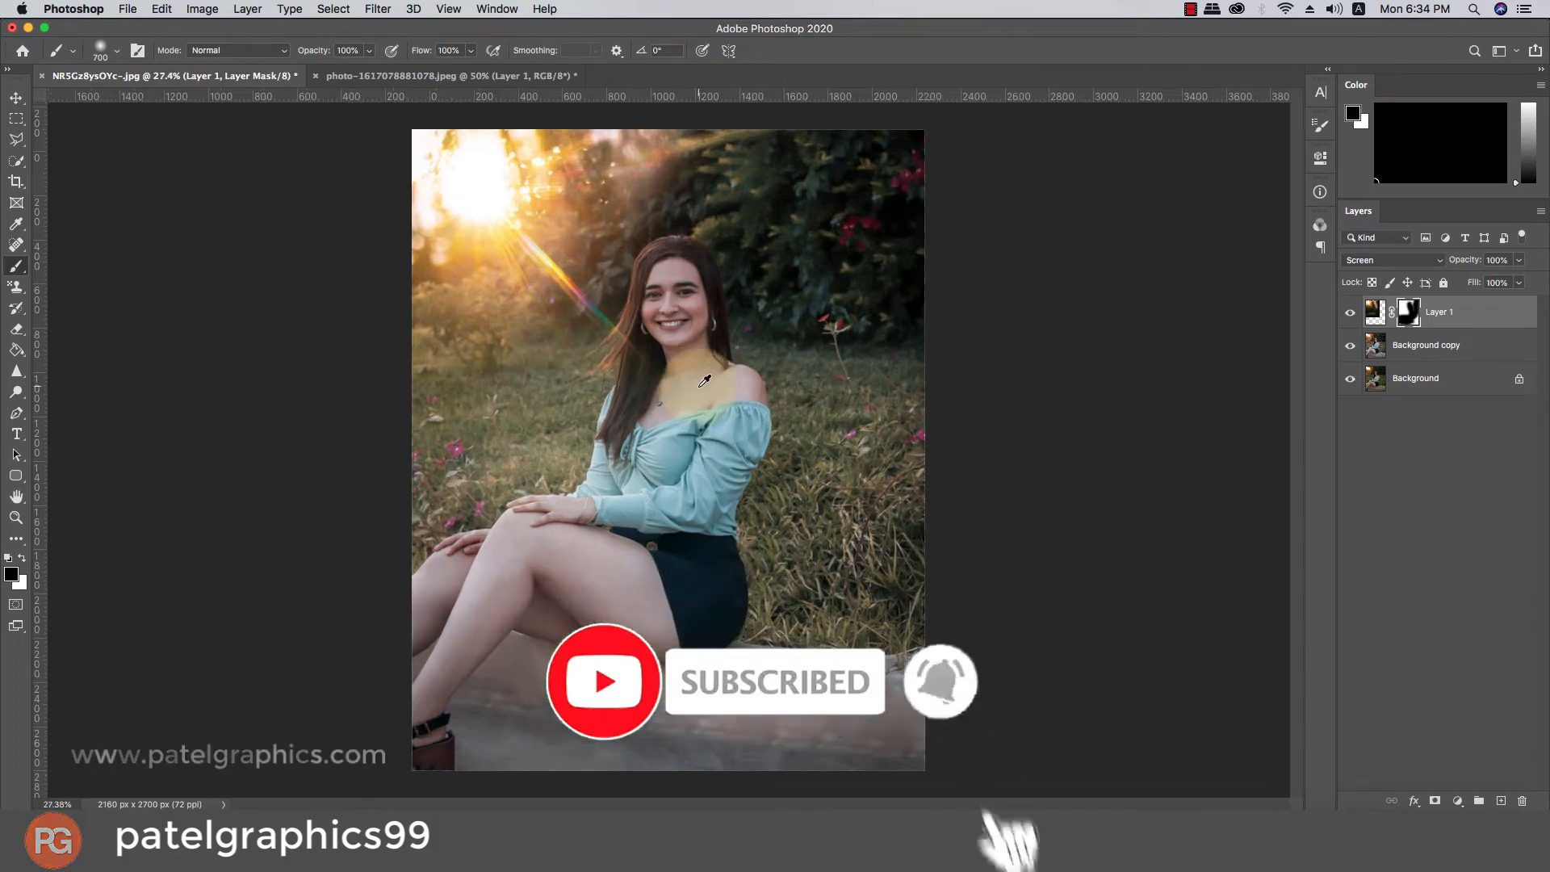
{"action": "scroll", "coordinate": [705, 379], "scroll_direction": "up", "scroll_amount": 3}
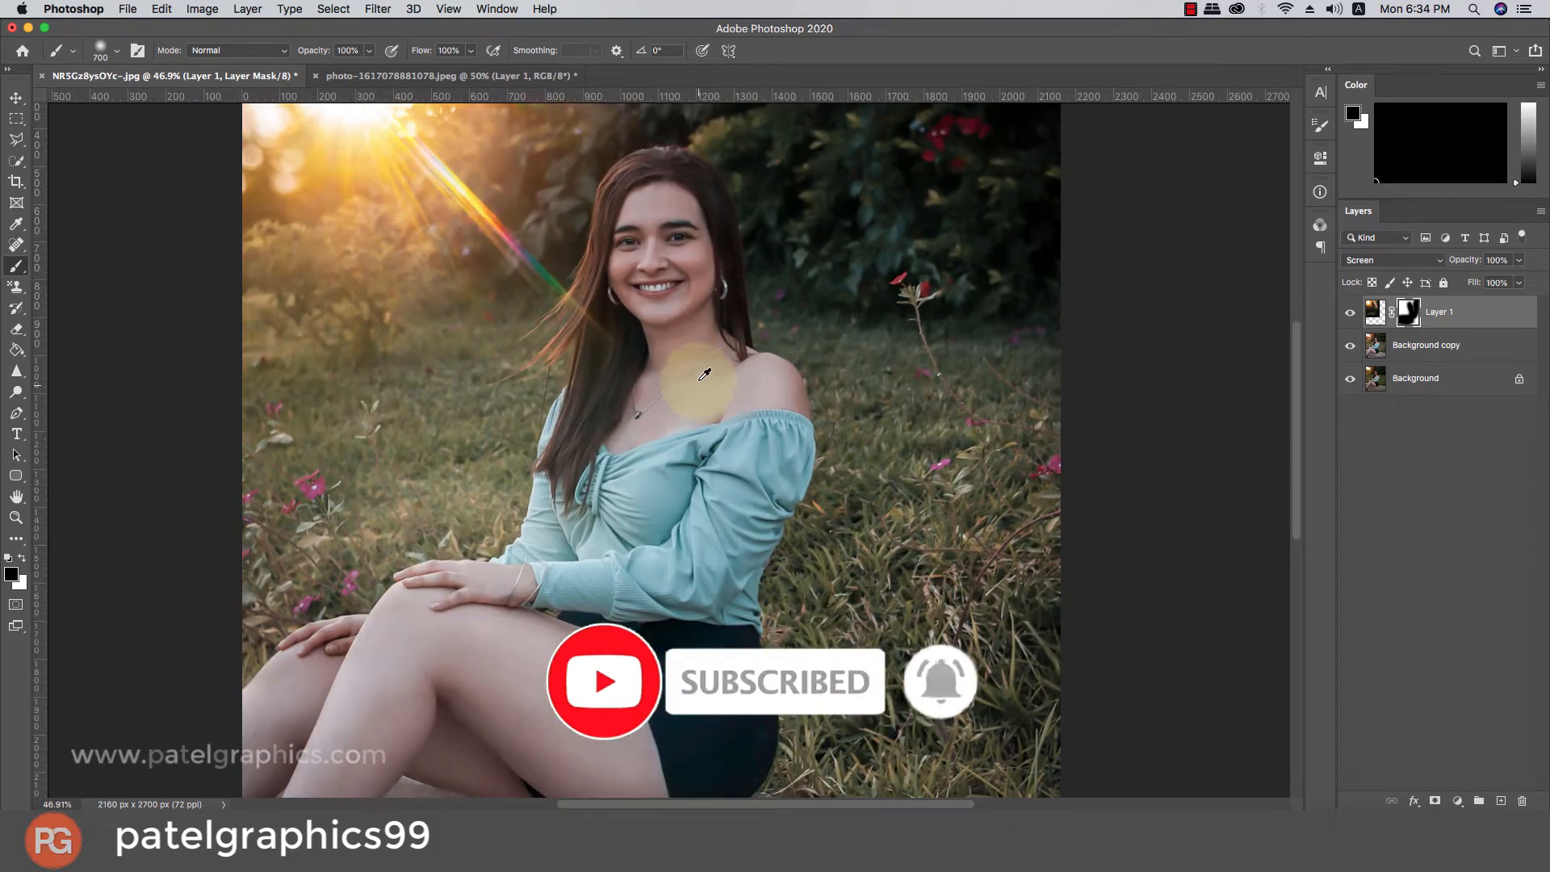
{"action": "scroll", "coordinate": [699, 359], "scroll_direction": "down", "scroll_amount": 2}
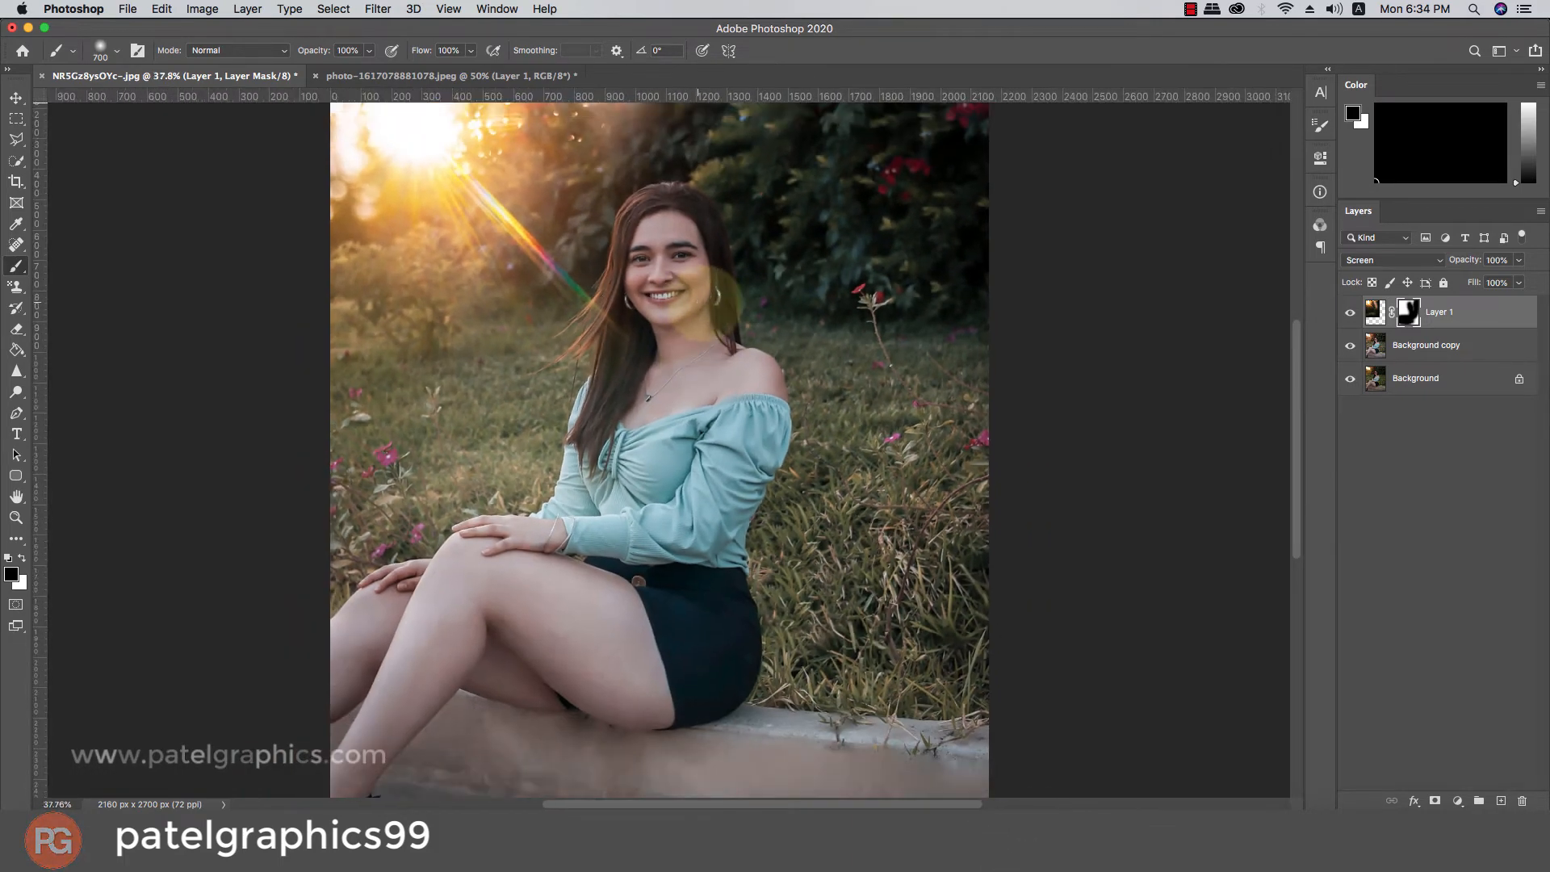
- Add a Brightness/Contrast adjustment above the Background copy layer with Brightness 6 and Contrast 15
{"action": "left_click", "coordinate": [1453, 347]}
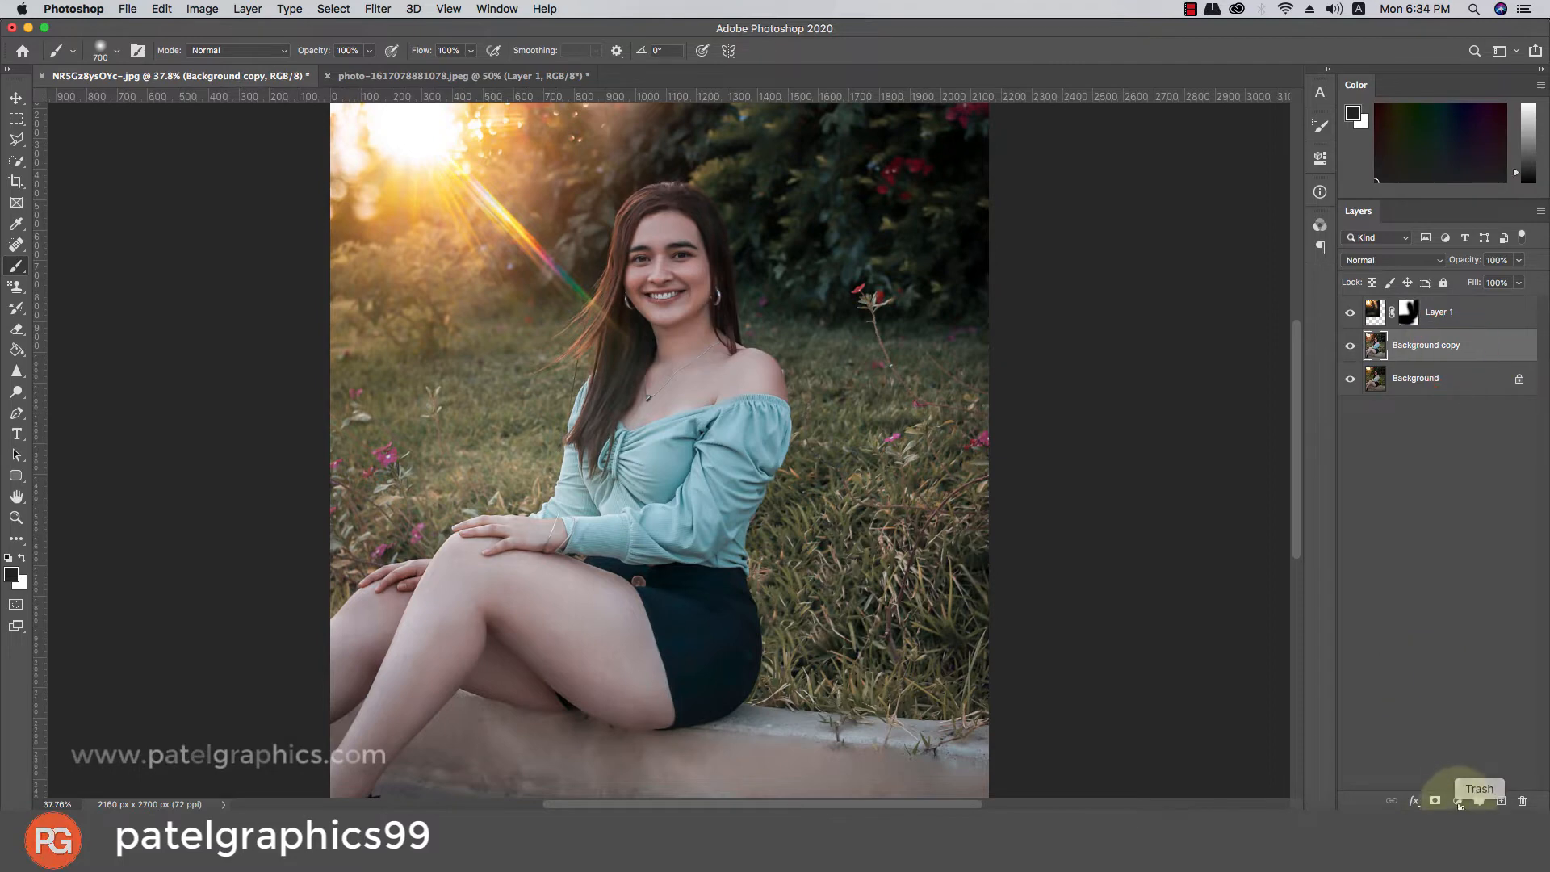
{"action": "left_click", "coordinate": [1457, 801]}
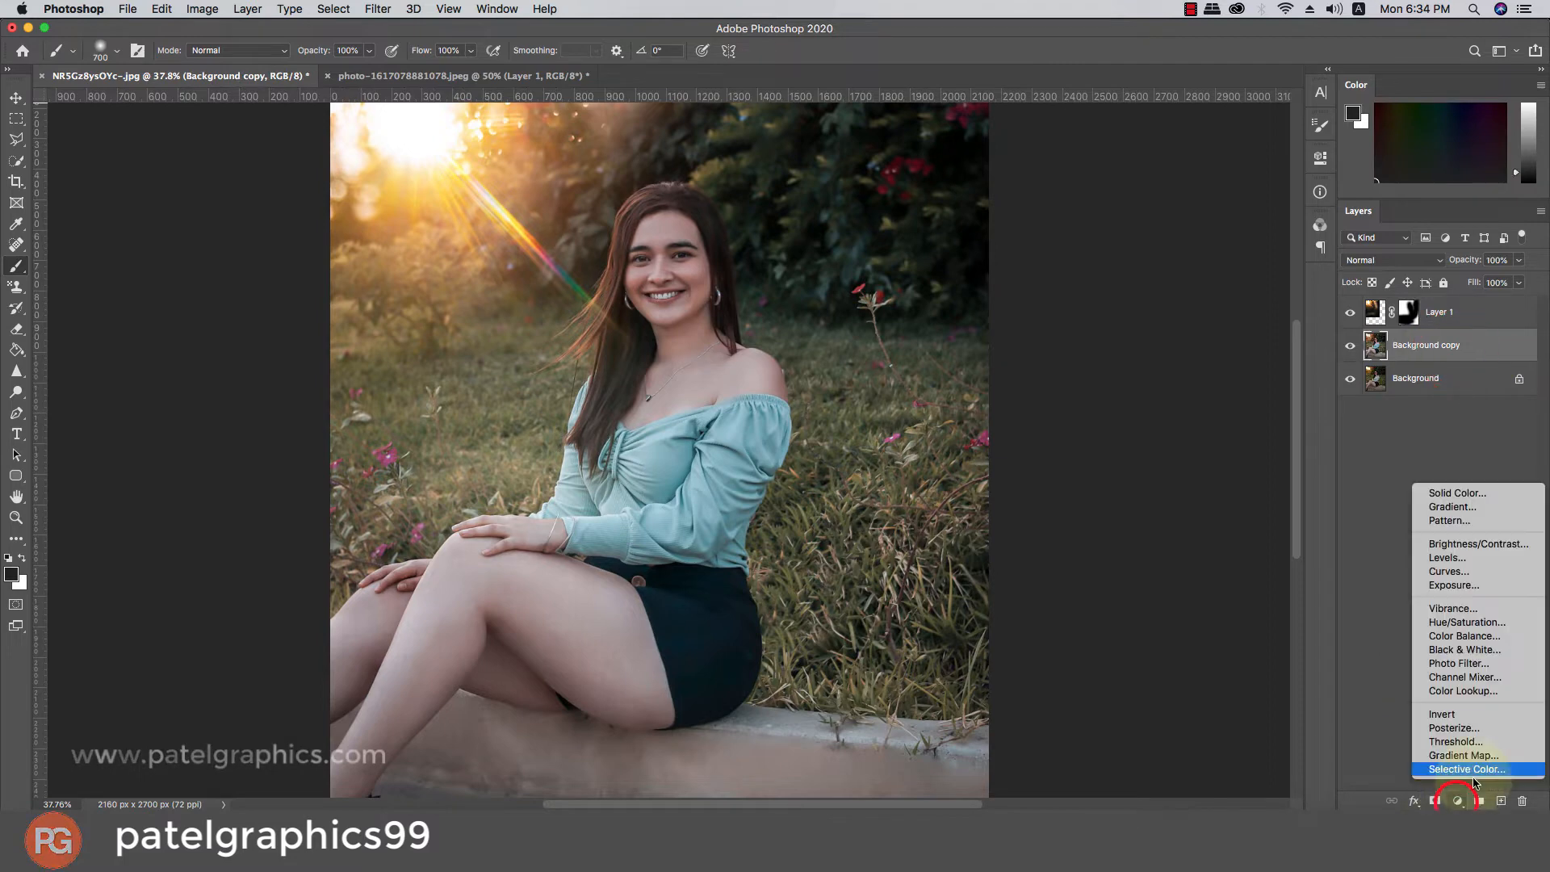
{"action": "left_click", "coordinate": [1470, 544]}
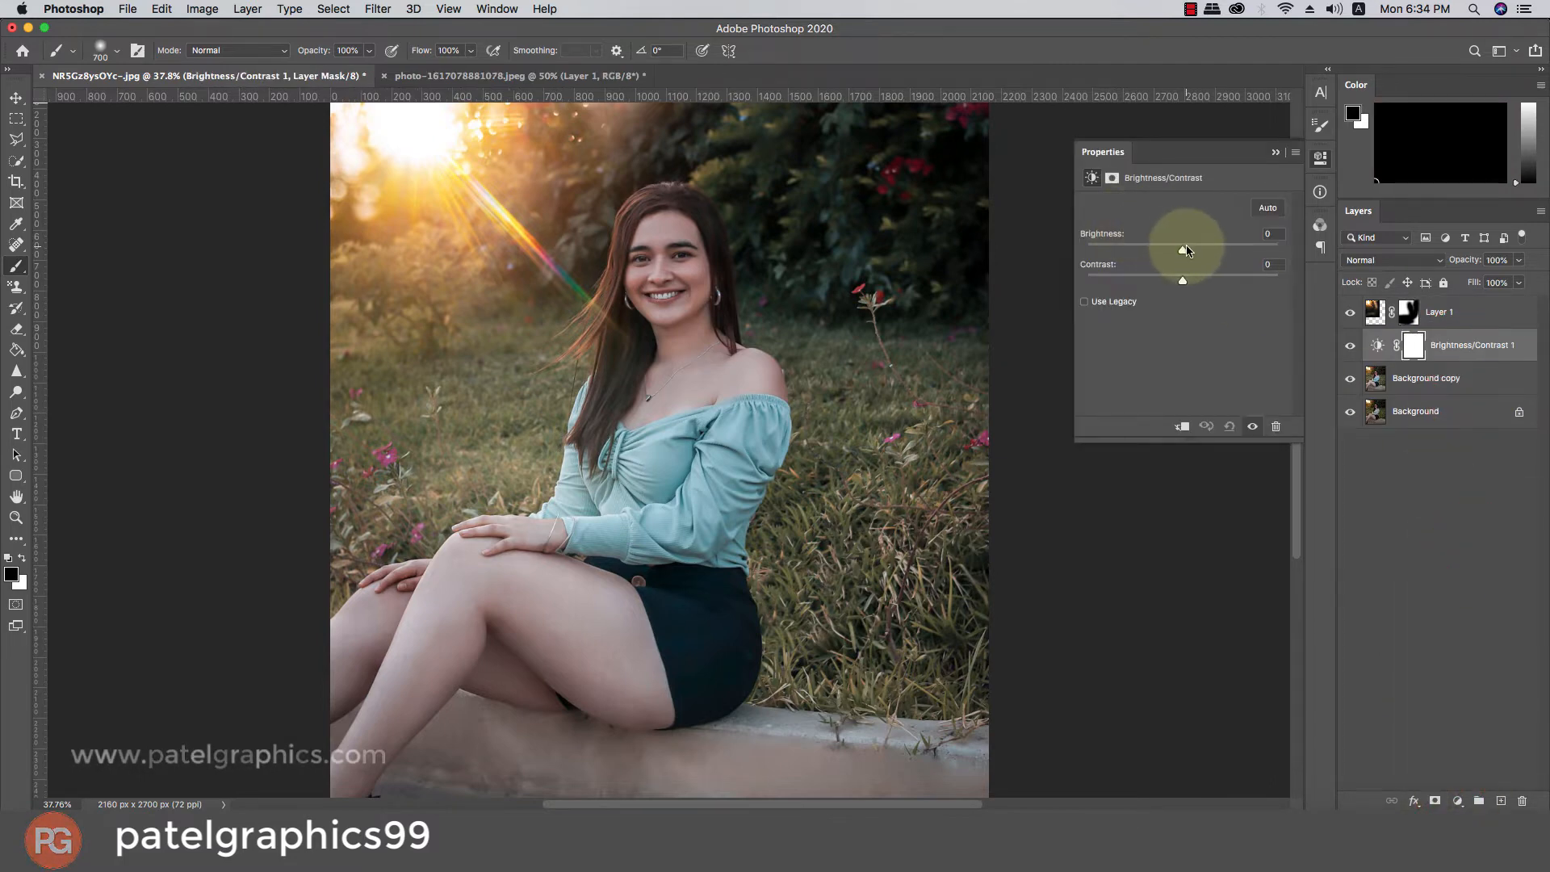
{"action": "left_click_drag", "start_coordinate": [1183, 250], "coordinate": [1187, 252]}
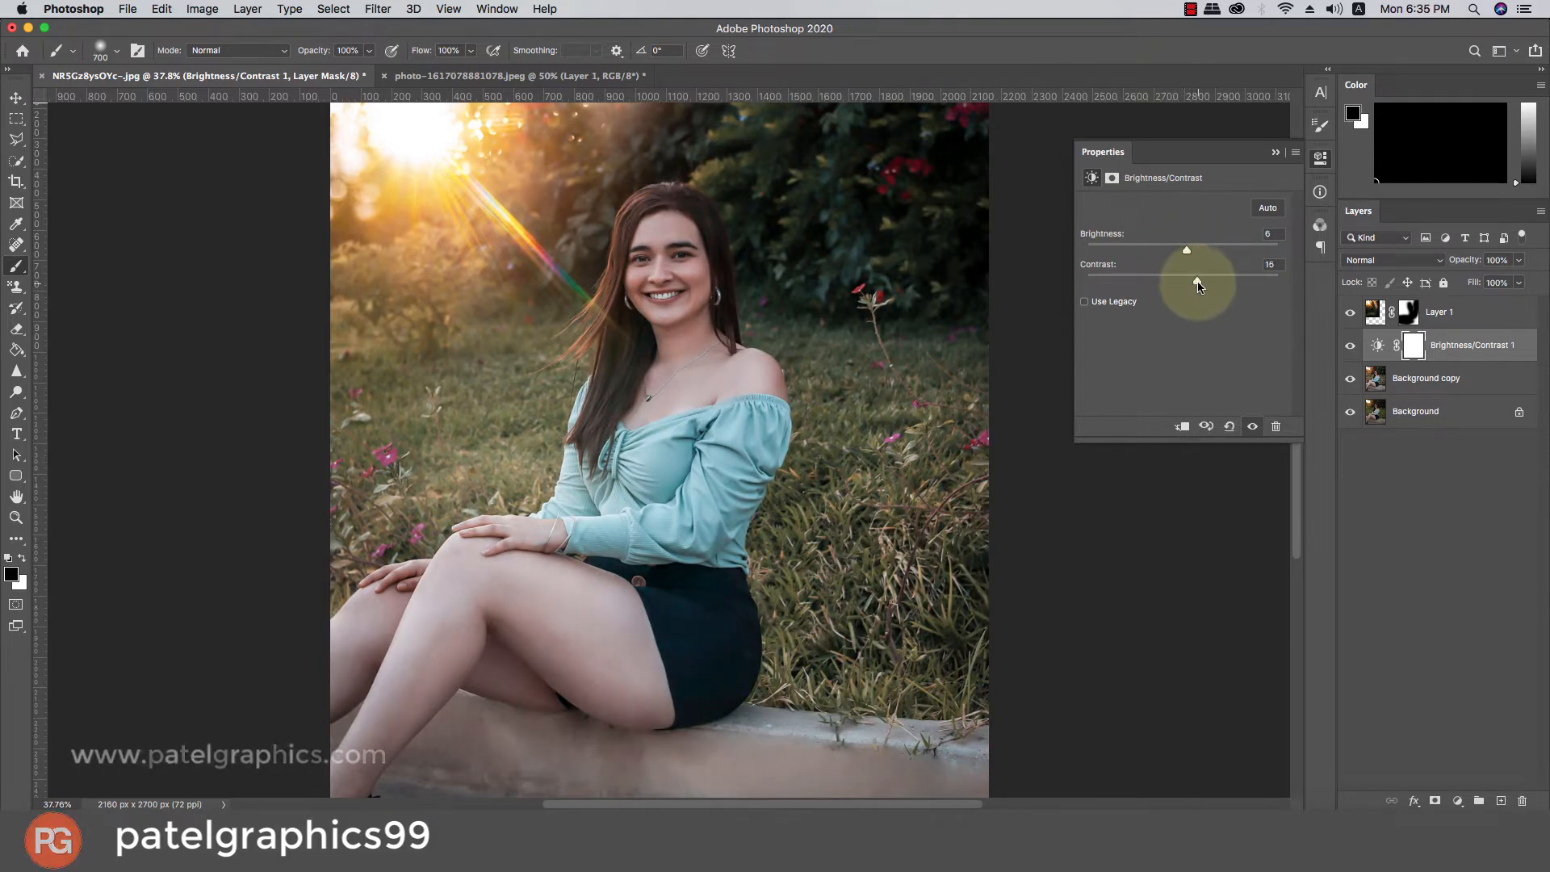
{"action": "left_click", "coordinate": [1274, 153]}
- Add a Color Lookup adjustment above the sun-flare layer and load the 2Strip.look 3D LUT
{"action": "left_click", "coordinate": [1506, 317]}
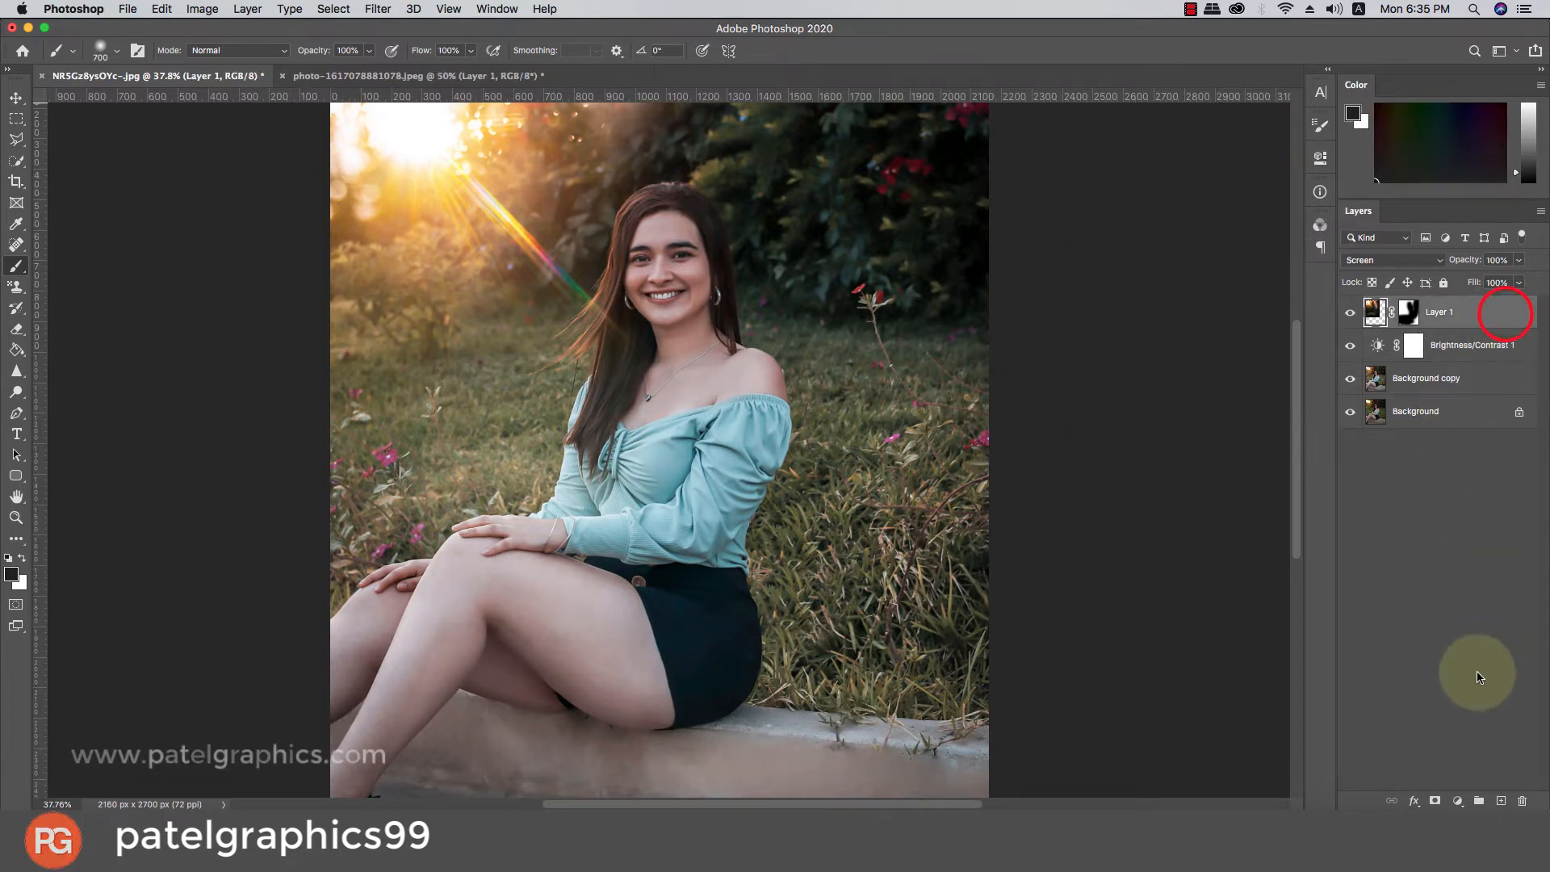
{"action": "left_click", "coordinate": [1457, 801]}
{"action": "left_click", "coordinate": [1471, 692]}
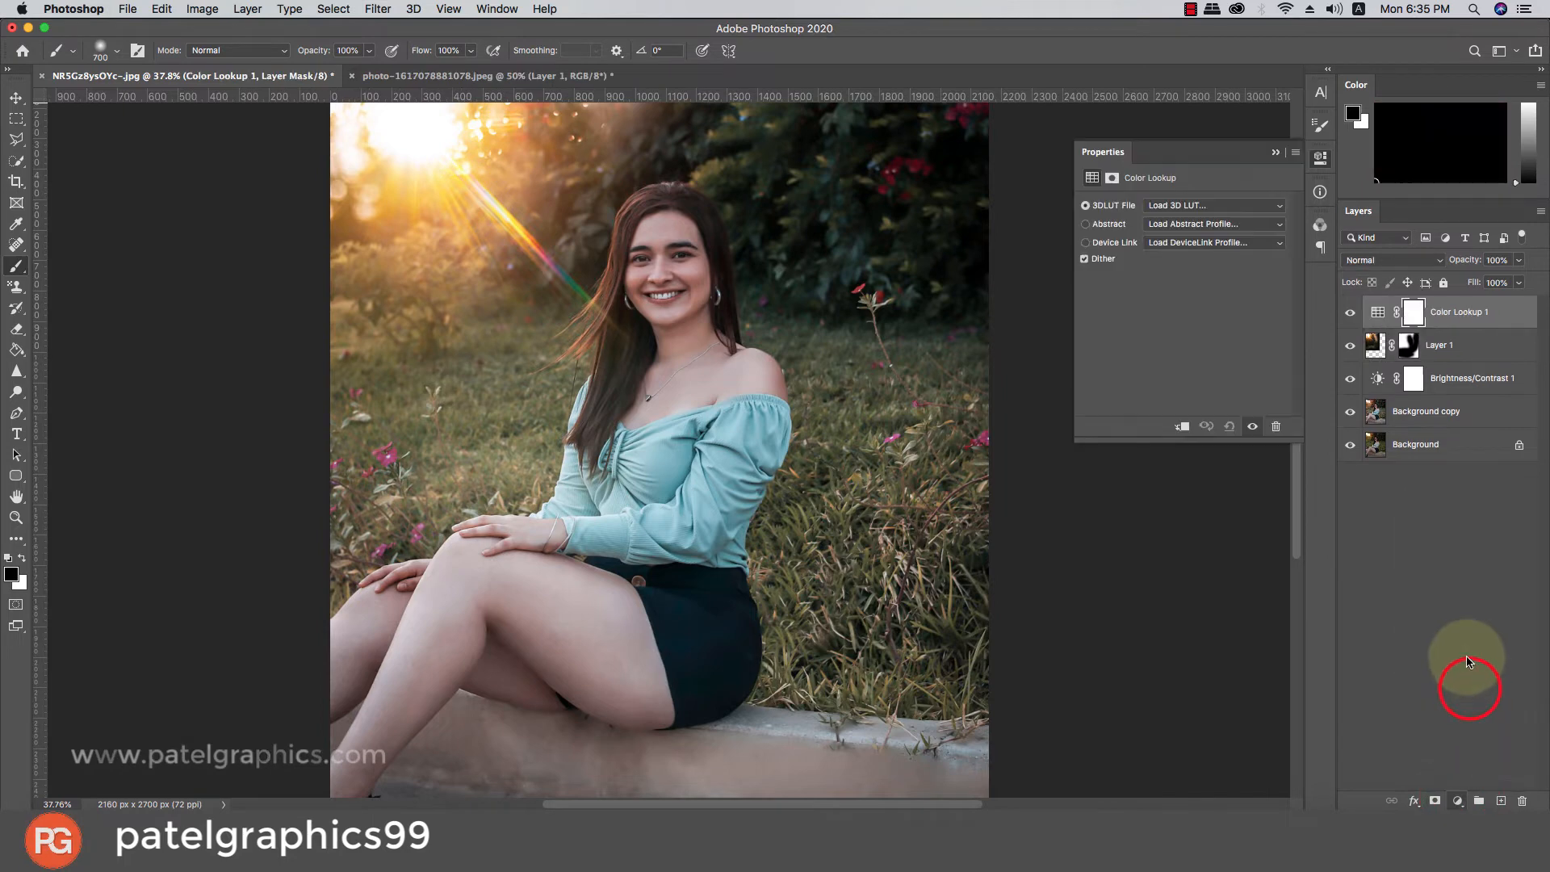
{"action": "left_click", "coordinate": [1180, 205]}
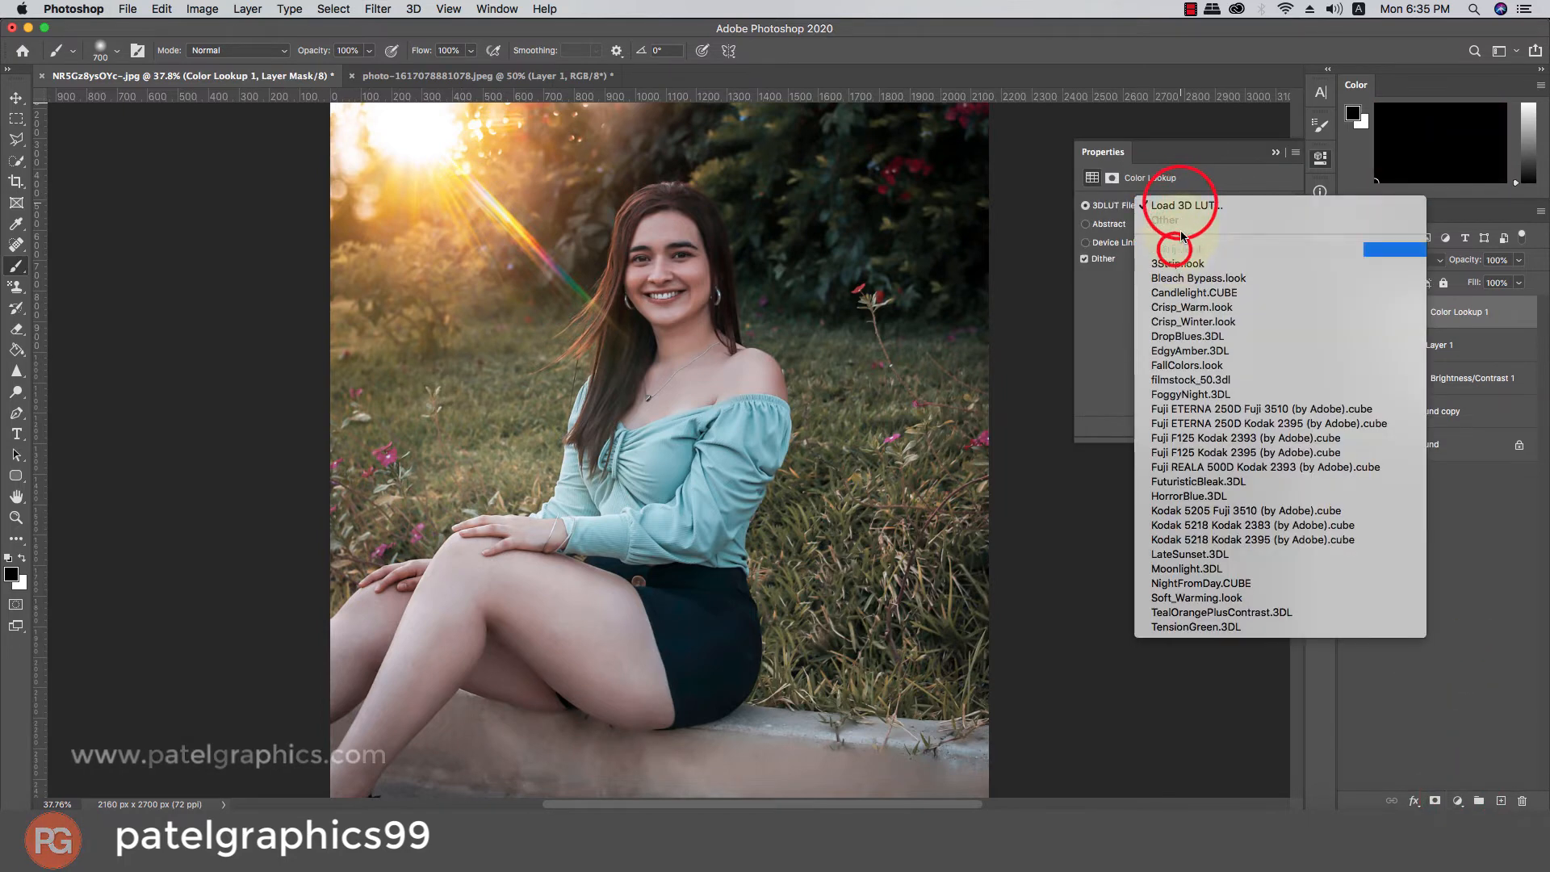
{"action": "left_click", "coordinate": [1180, 212]}
{"action": "left_click", "coordinate": [1177, 206]}
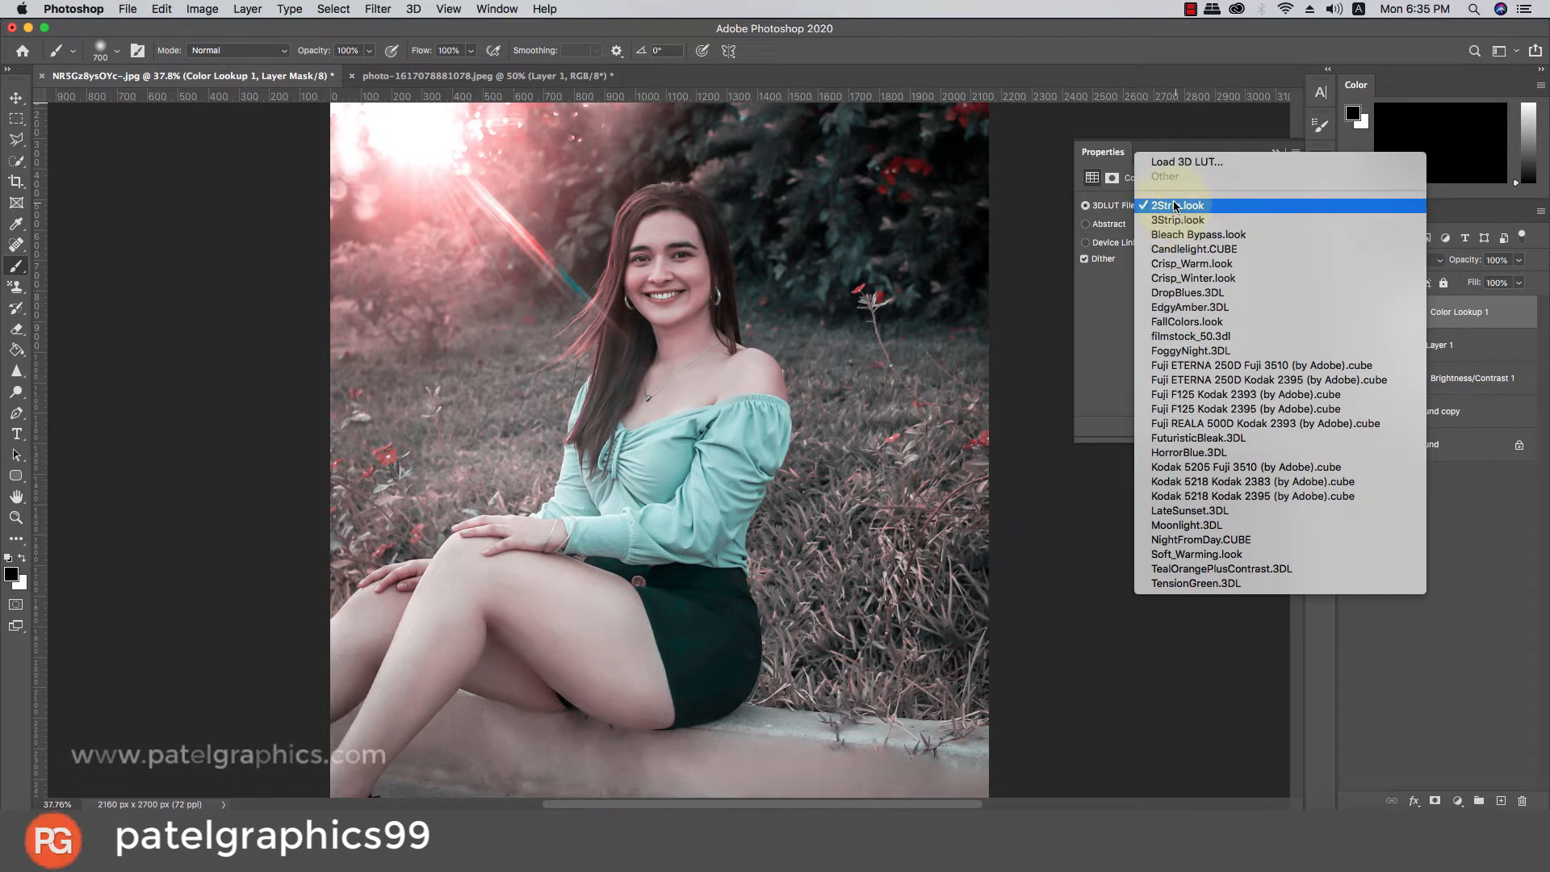
- Lower the Color Lookup layer's opacity to 0%
{"action": "left_click", "coordinate": [1543, 229]}
{"action": "left_click", "coordinate": [1515, 260]}
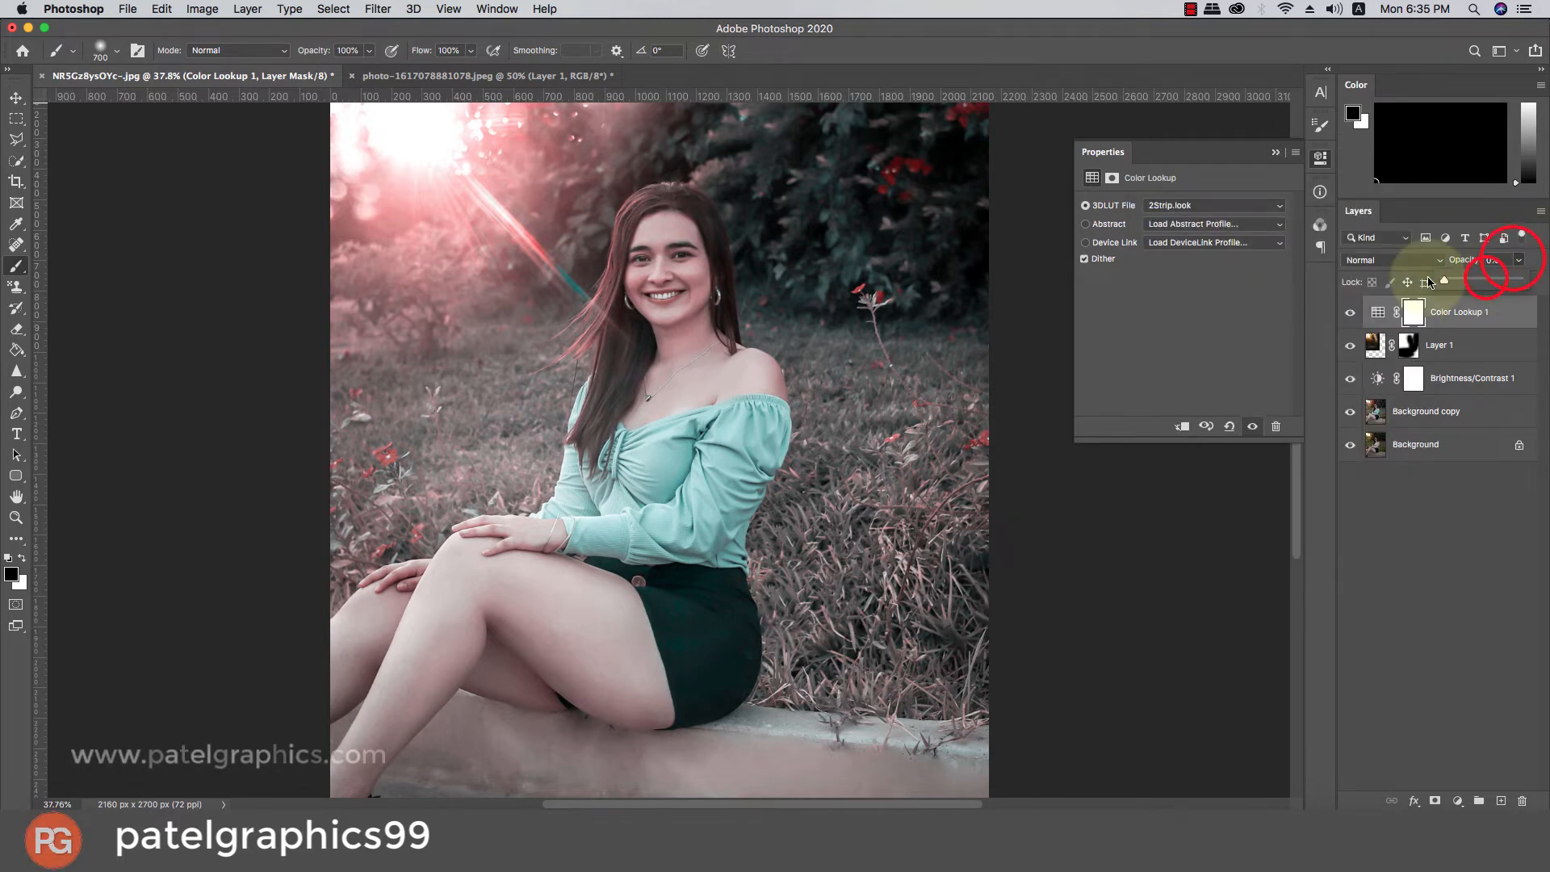
{"action": "left_click_drag", "start_coordinate": [1517, 280], "coordinate": [1467, 283]}
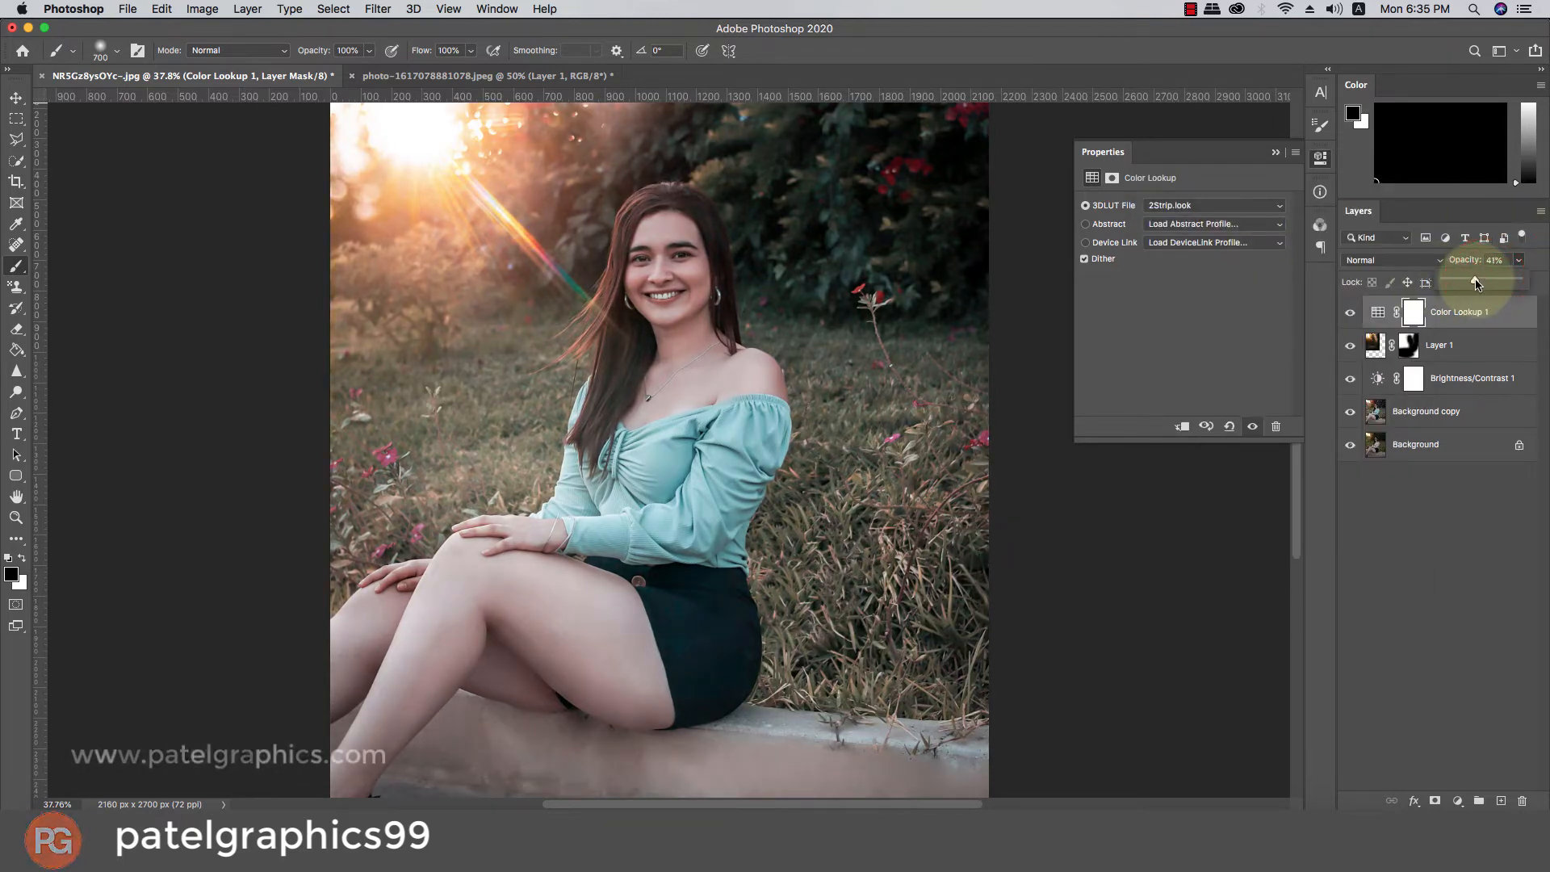
{"action": "left_click_drag", "start_coordinate": [1474, 283], "coordinate": [1430, 284]}
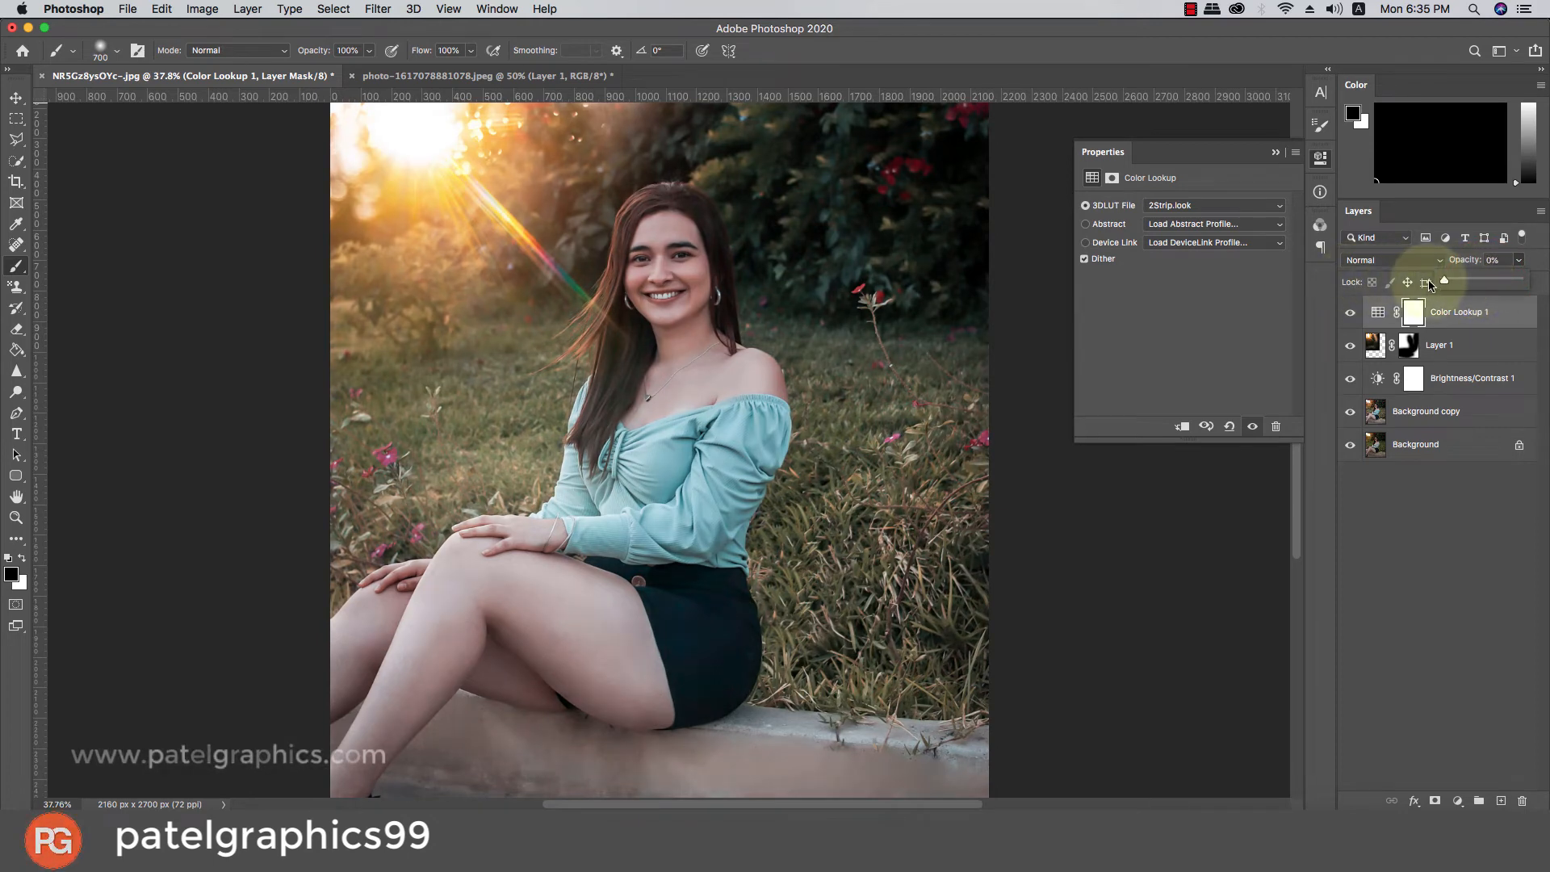
- Switch the Color Lookup's 3D LUT to 3Strip.look and set the layer's opacity to 63%
{"action": "left_click", "coordinate": [1214, 205]}
{"action": "left_click", "coordinate": [1192, 218]}
{"action": "left_click", "coordinate": [1180, 207]}
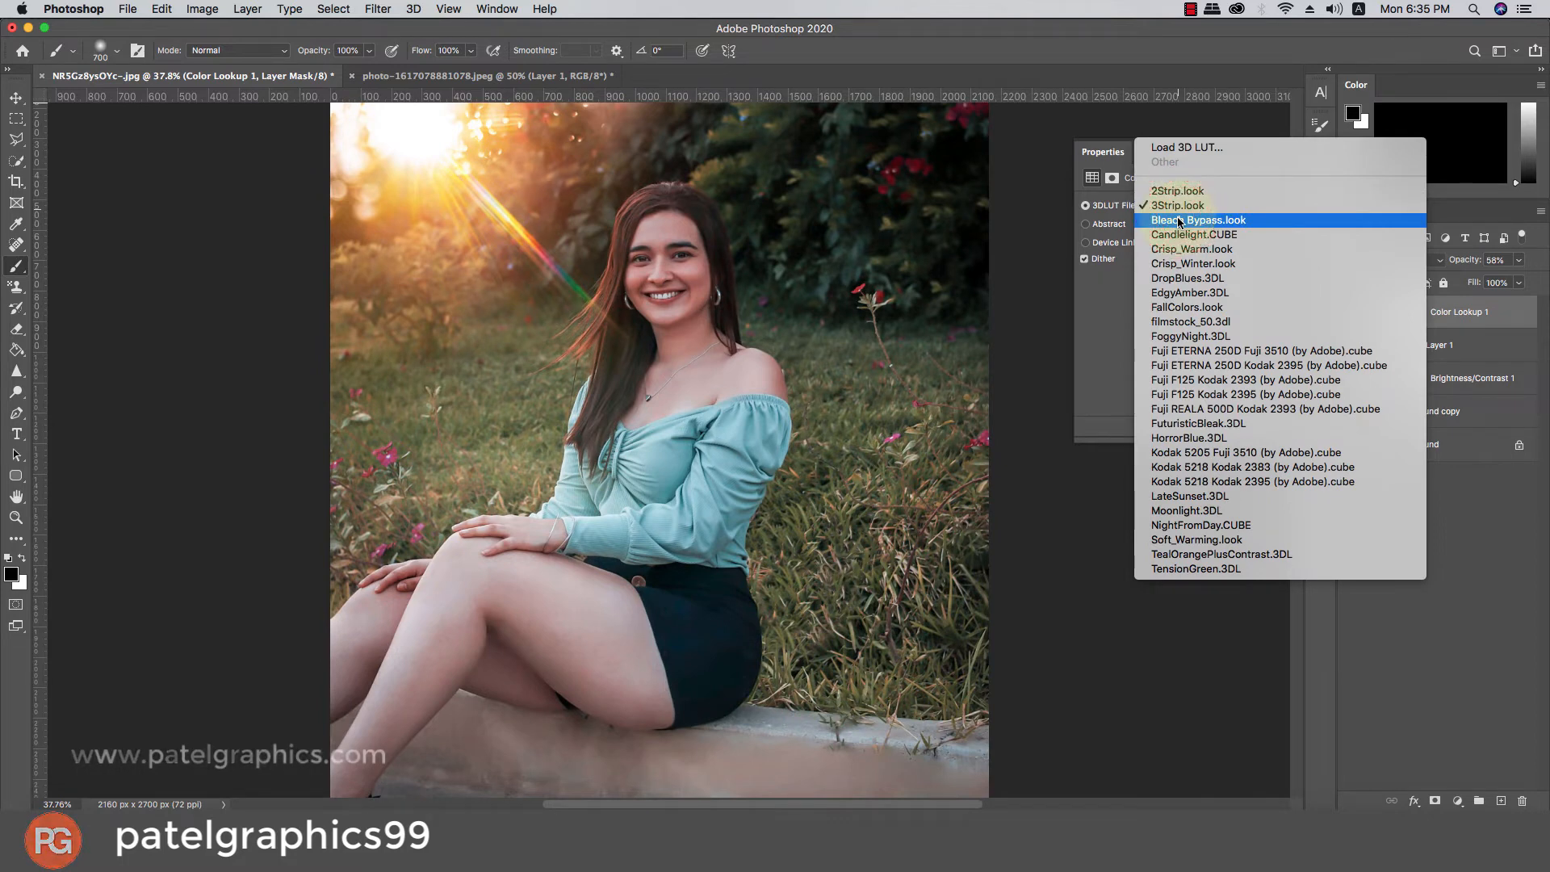
{"action": "left_click", "coordinate": [1179, 207]}
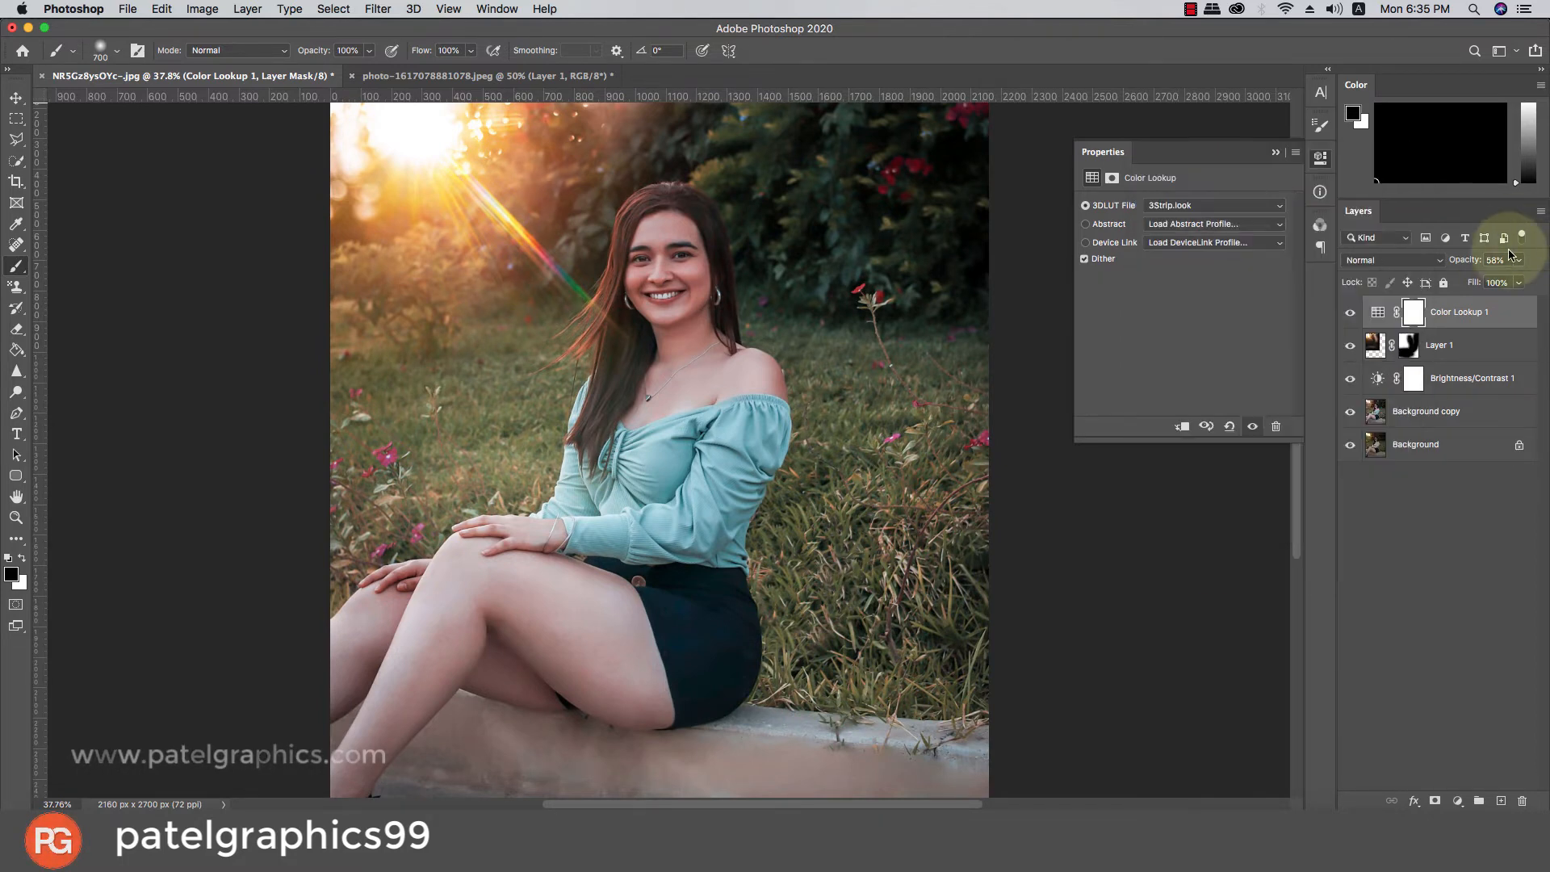
{"action": "left_click_drag", "start_coordinate": [1504, 266], "coordinate": [1504, 283]}
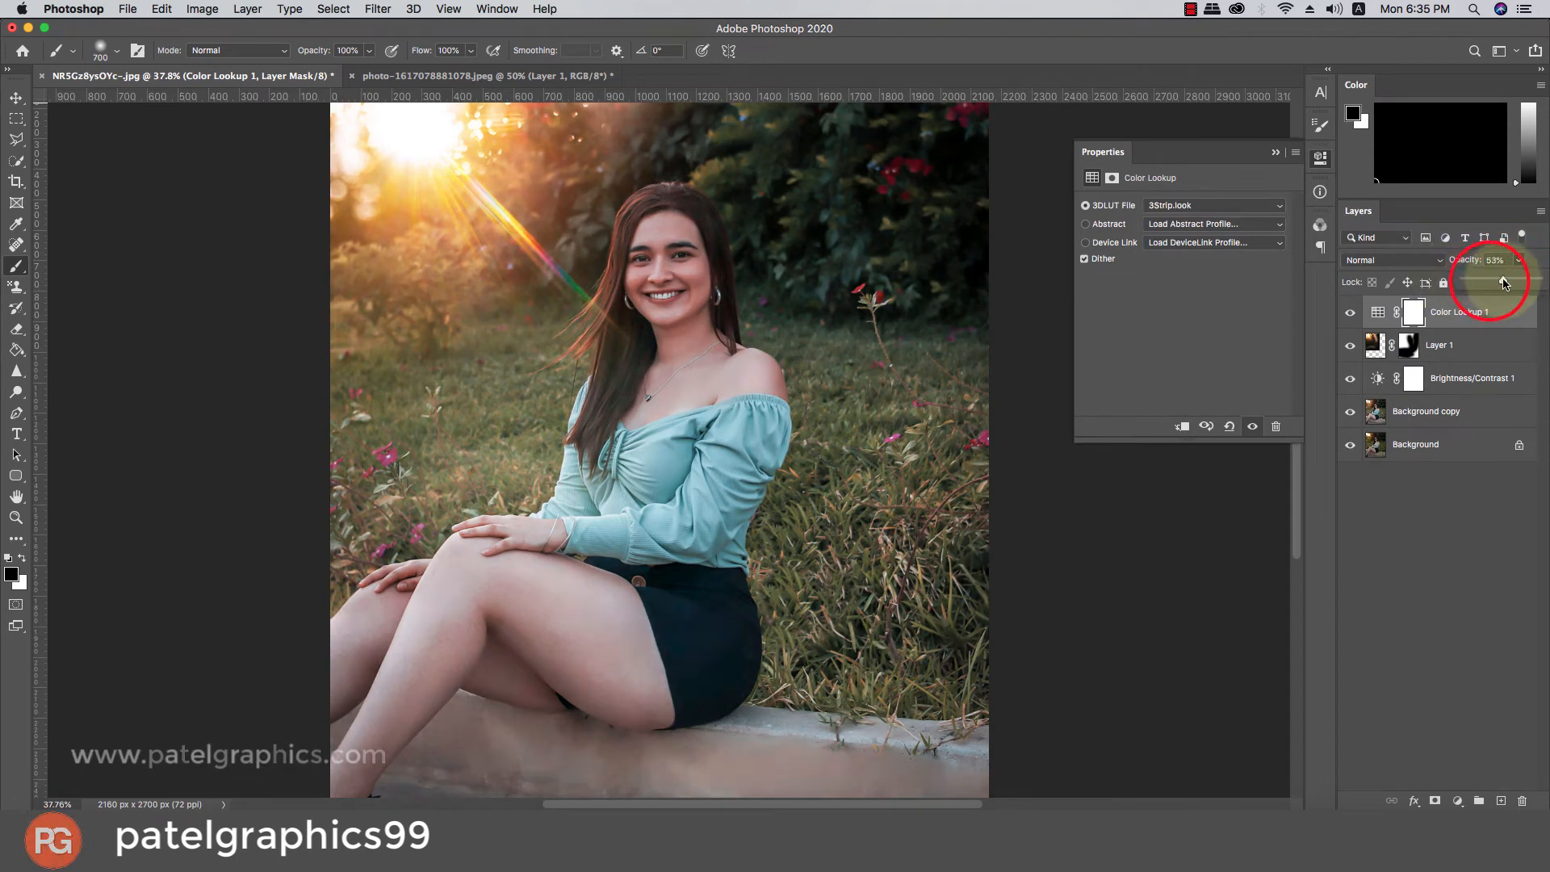
{"action": "scroll", "coordinate": [928, 282], "scroll_direction": "down", "scroll_amount": 3}
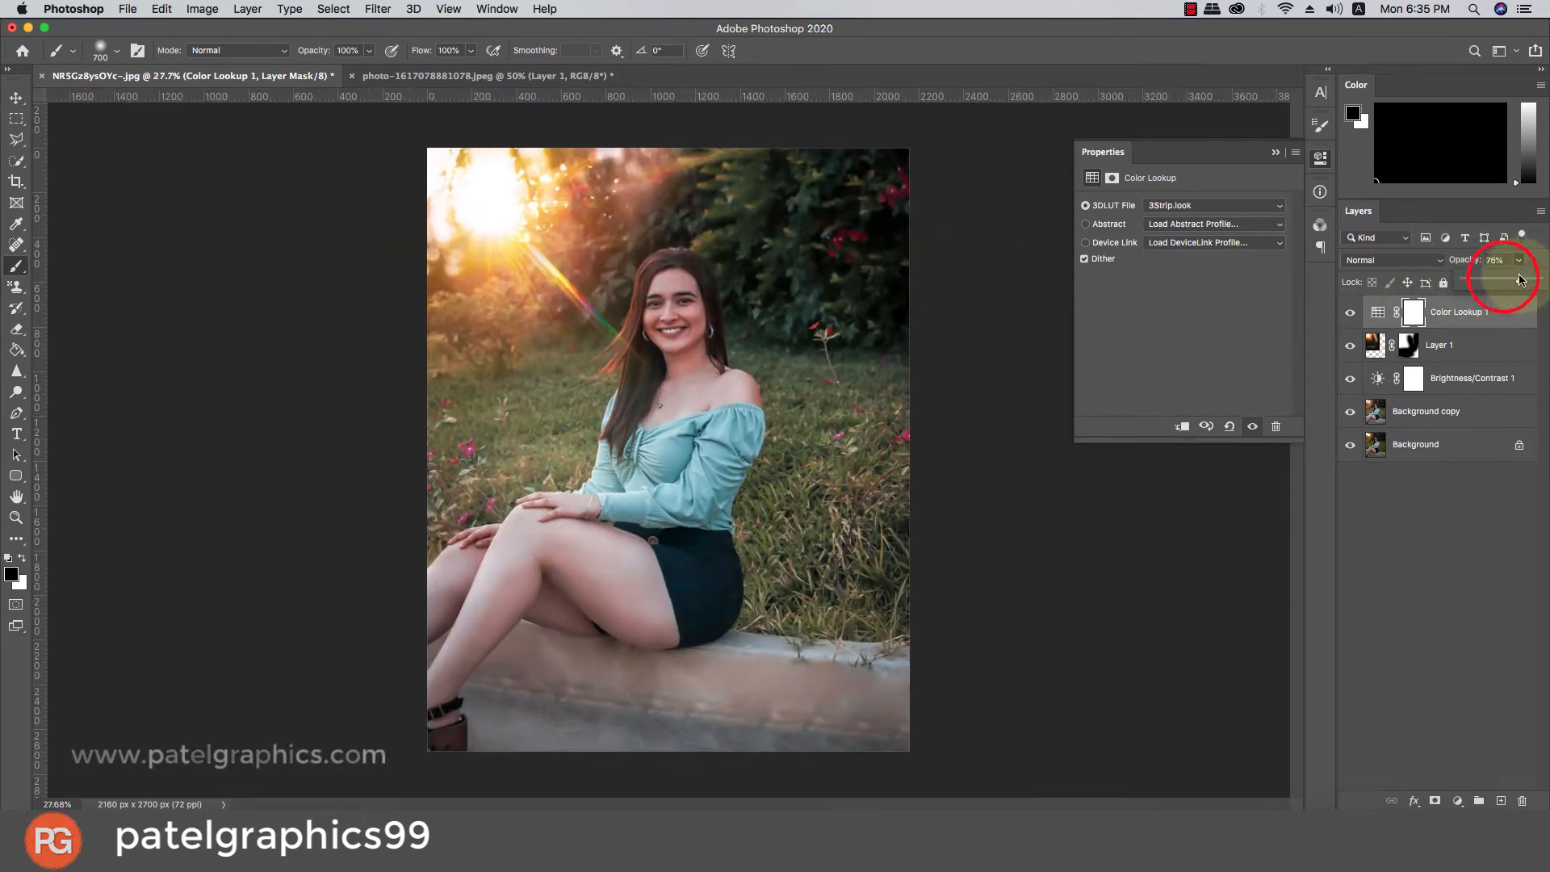
{"action": "left_click_drag", "start_coordinate": [1521, 280], "coordinate": [1511, 284]}
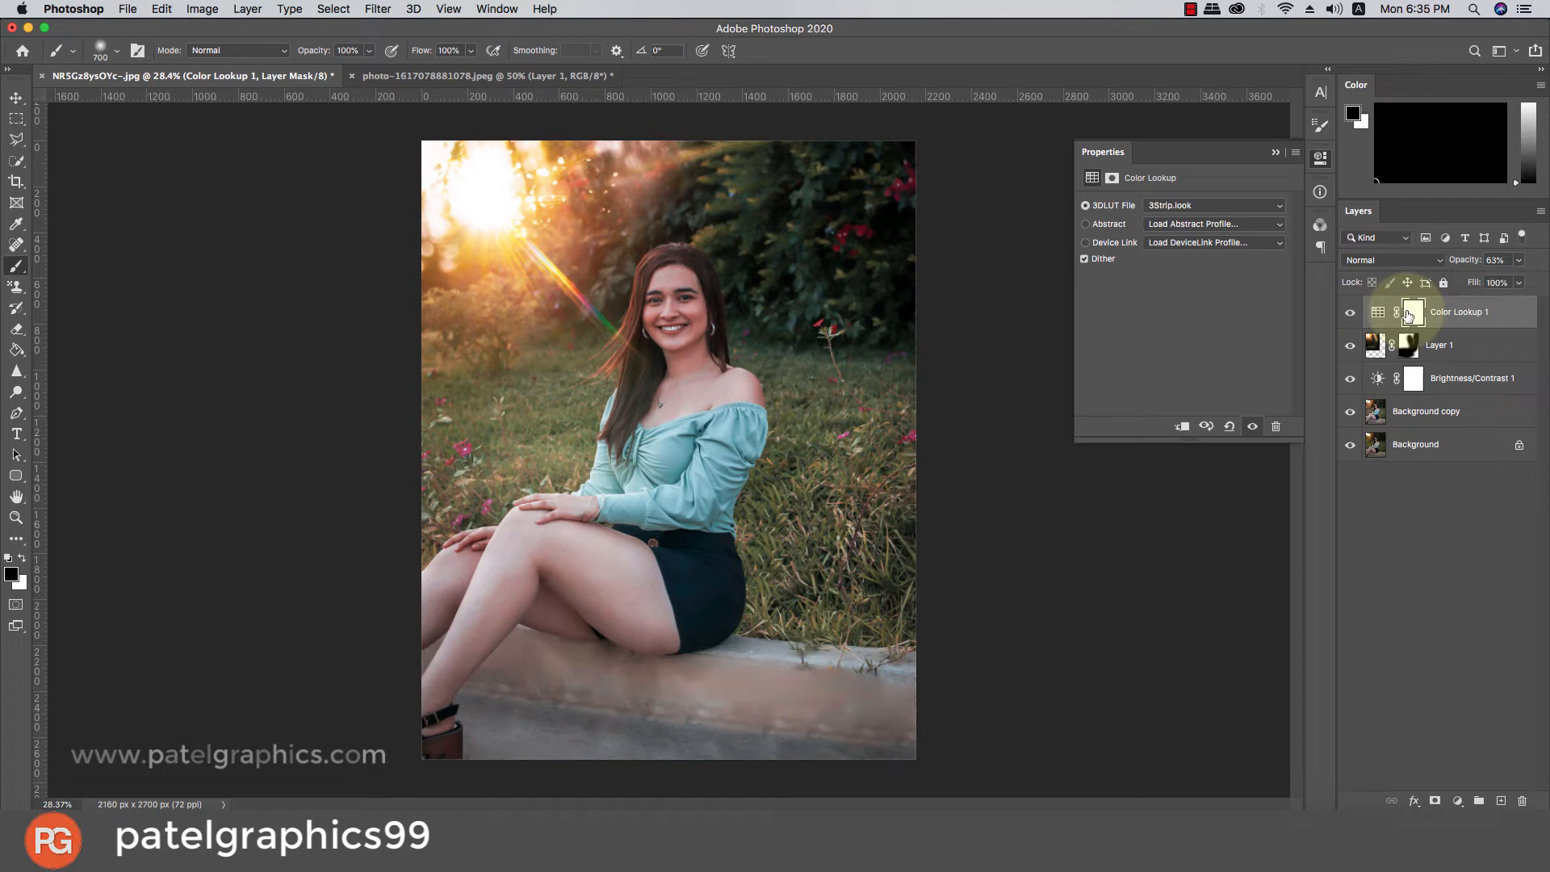
- Paint black over the woman's face on the Color Lookup layer's mask, and undo the extra stroke over her legs
{"action": "left_click", "coordinate": [1408, 315]}
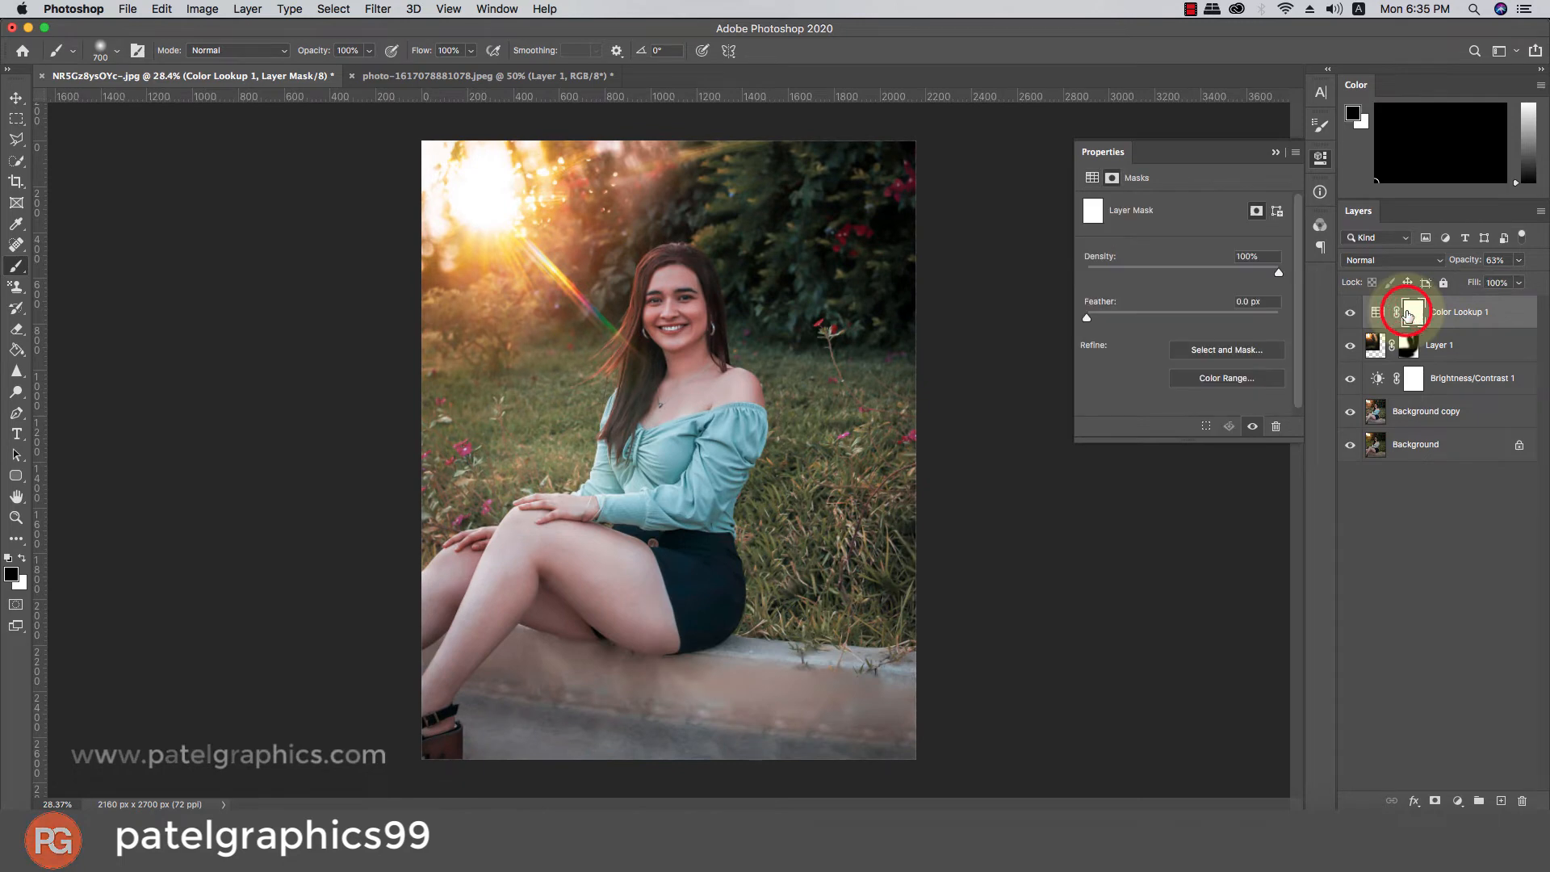
{"action": "mouse_move", "coordinate": [693, 315]}
{"action": "left_mouse_down"}
{"action": "mouse_move", "coordinate": [678, 348]}
{"action": "mouse_move", "coordinate": [713, 361]}
{"action": "left_mouse_up"}
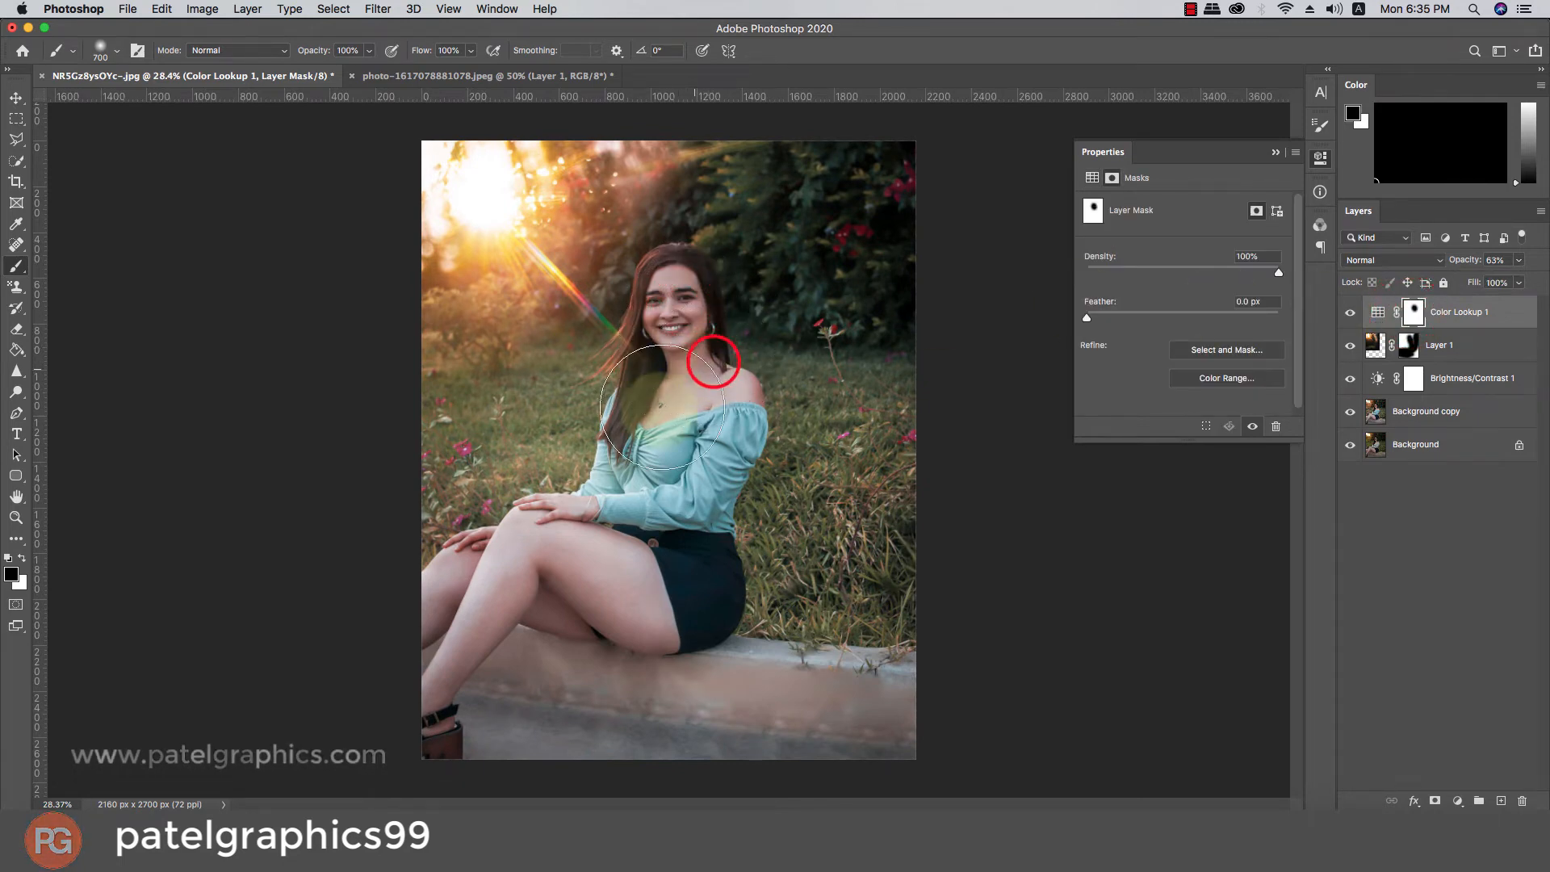
{"action": "left_click", "coordinate": [542, 589]}
{"action": "key", "text": "super+z"}
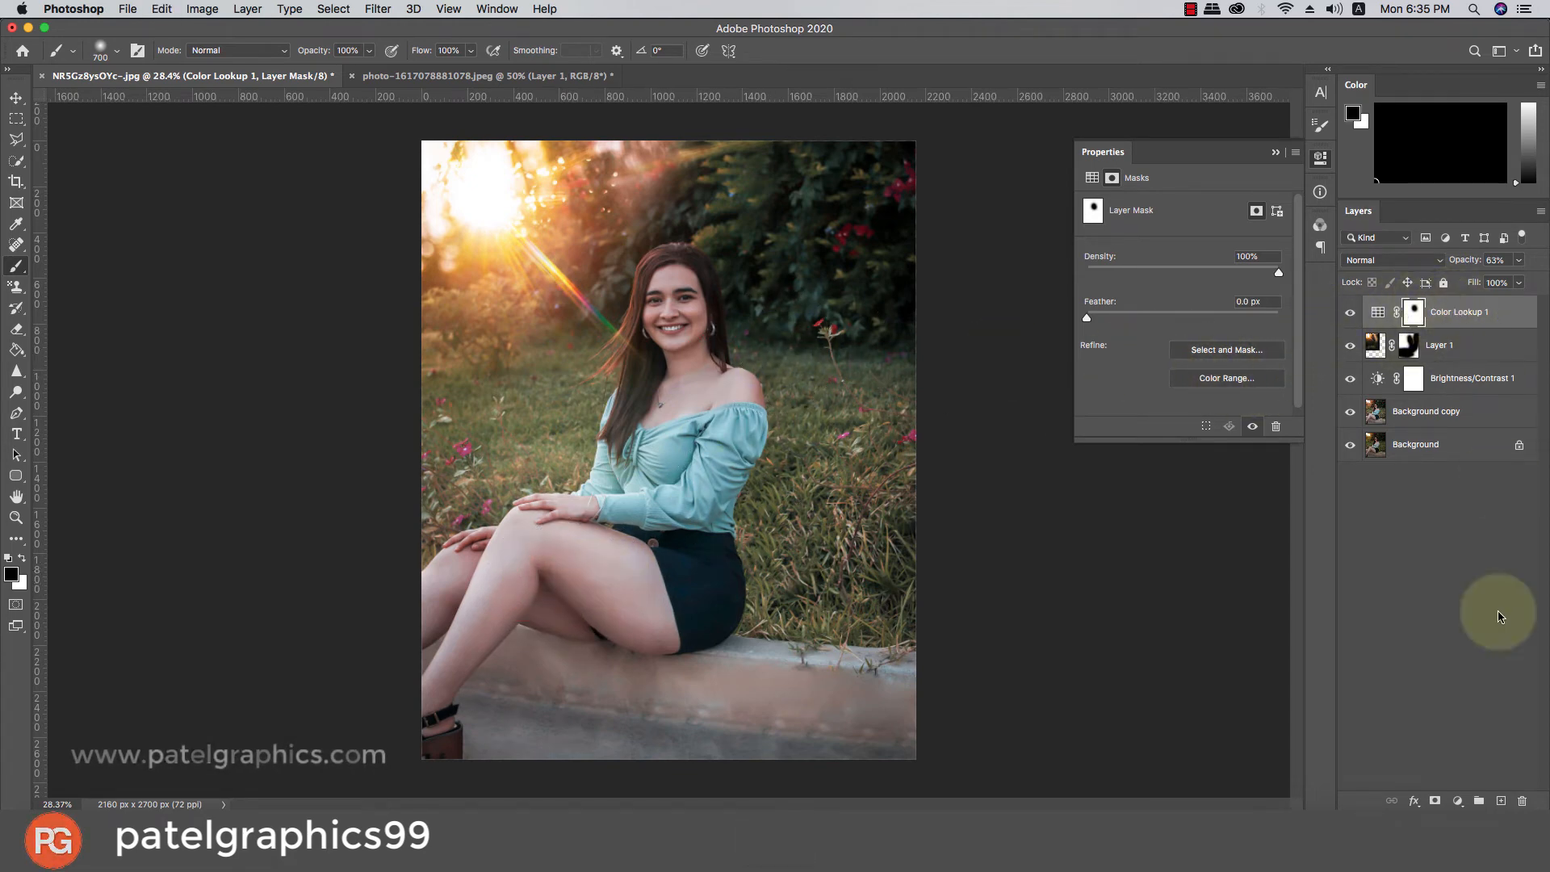
- Add a second Color Lookup adjustment on top and load the Crisp_Winter.look 3D LUT
{"action": "left_click", "coordinate": [1456, 800]}
{"action": "left_click", "coordinate": [1479, 691]}
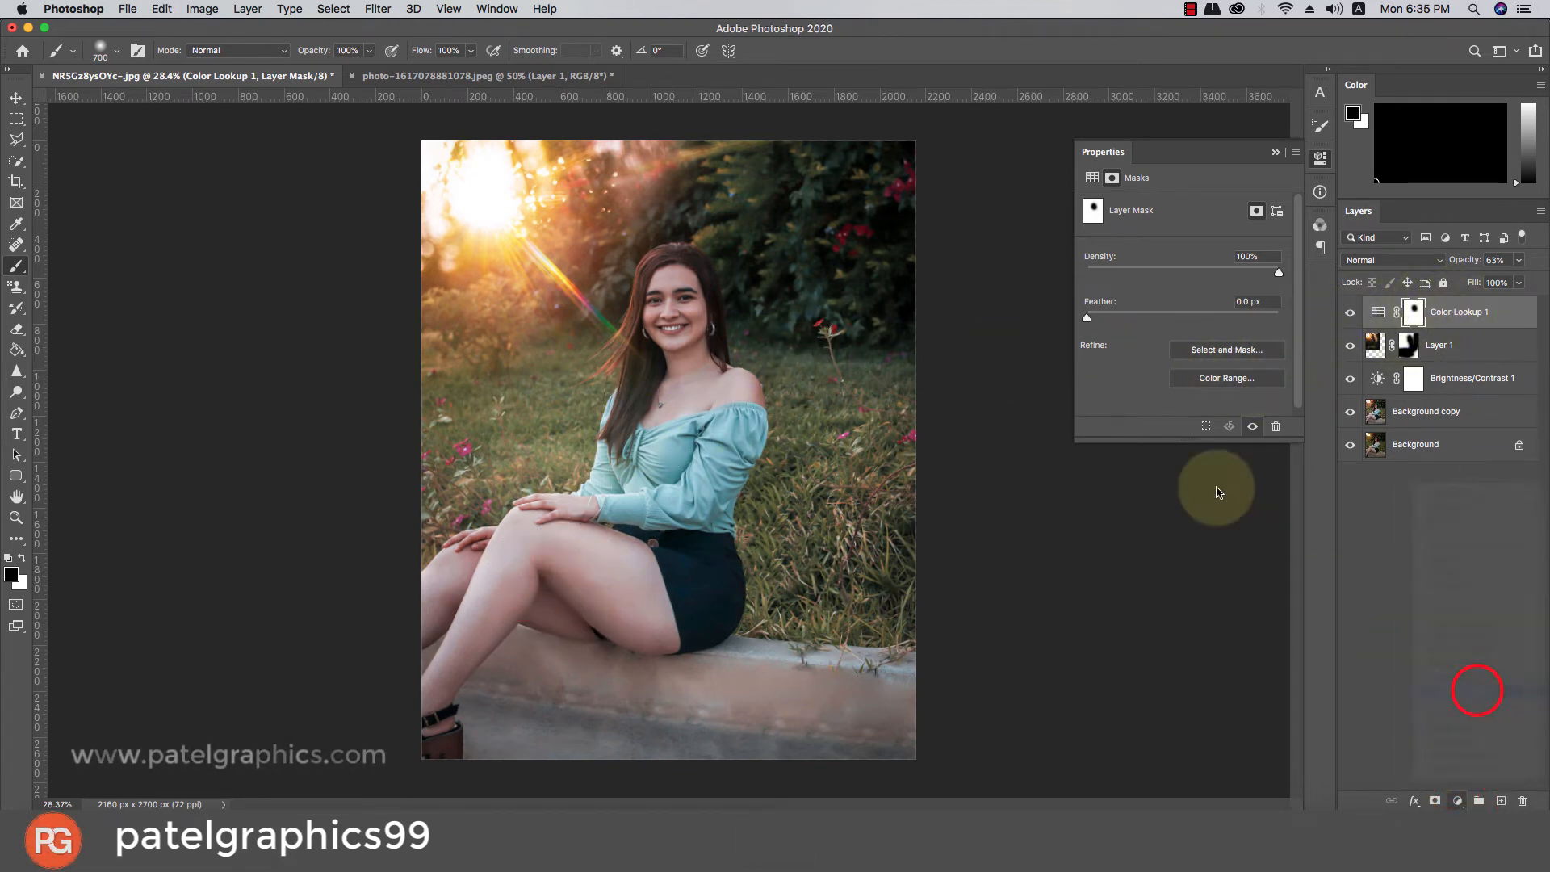
{"action": "left_click", "coordinate": [1194, 207]}
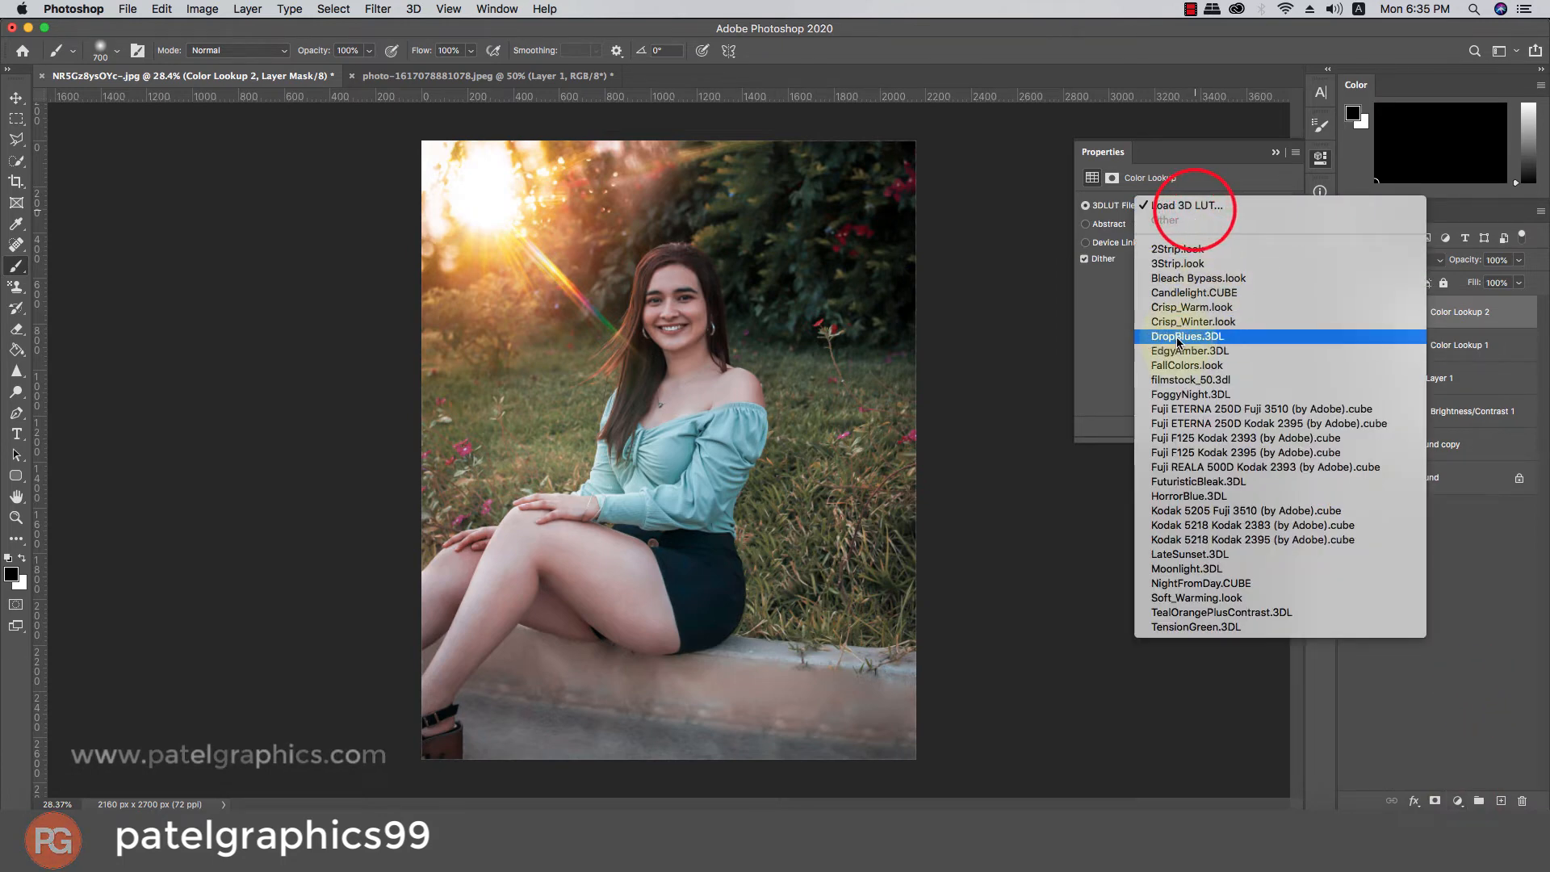
{"action": "left_click", "coordinate": [1173, 321]}
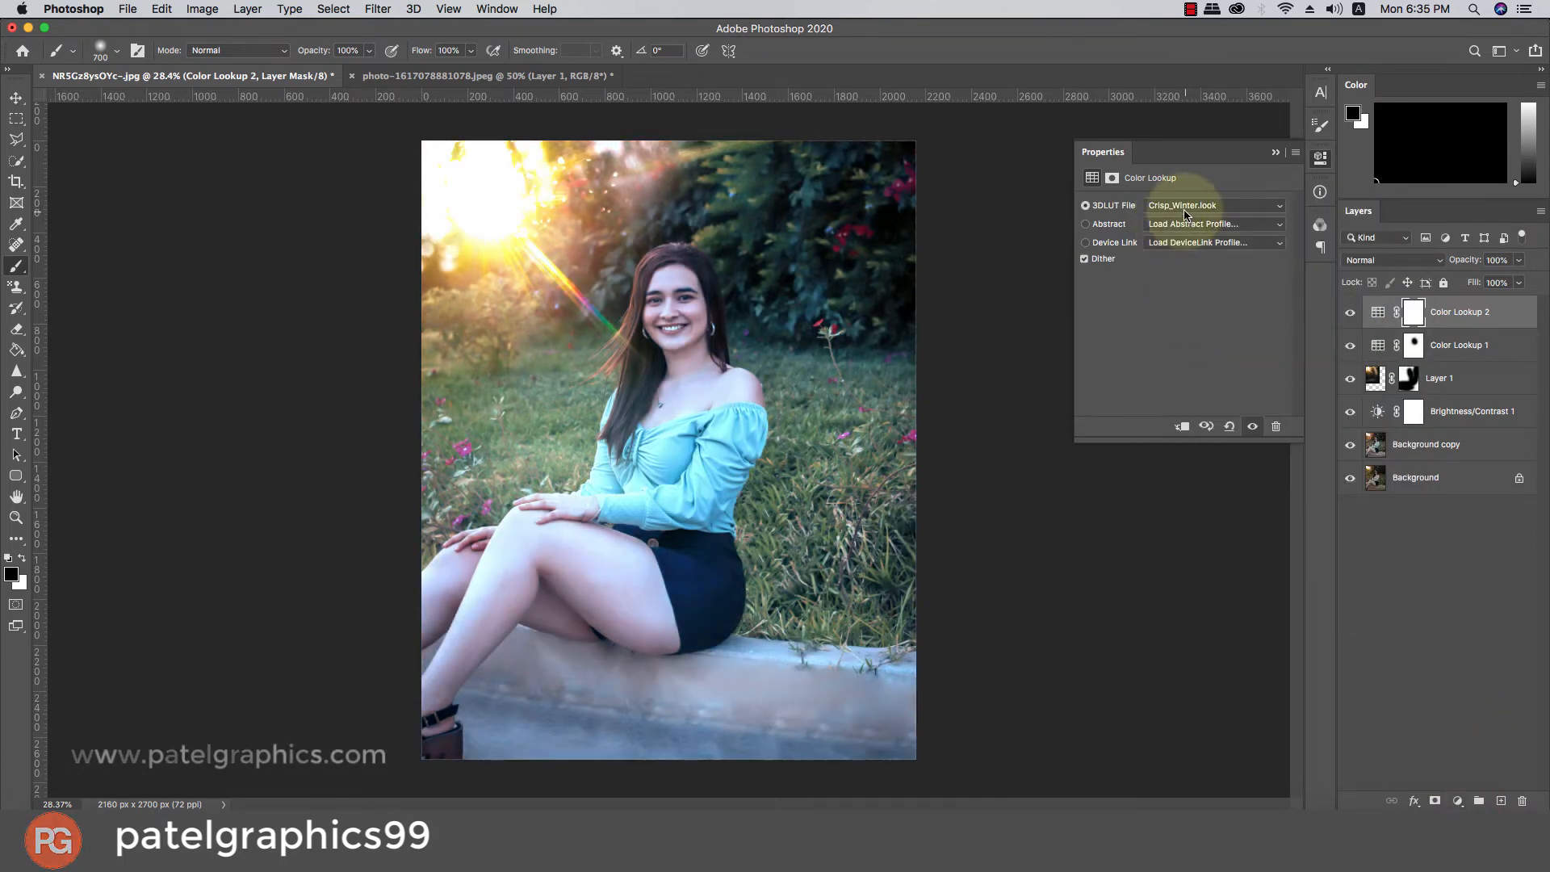
- Try the DropBlues, EdgyAmber, FallColors and filmstock_50 LUTs on the second Color Lookup layer, ending with Fuji ETERNA 250D Fuji 3510
{"action": "left_click", "coordinate": [1184, 214]}
{"action": "left_click", "coordinate": [1180, 218]}
{"action": "left_click", "coordinate": [1180, 214]}
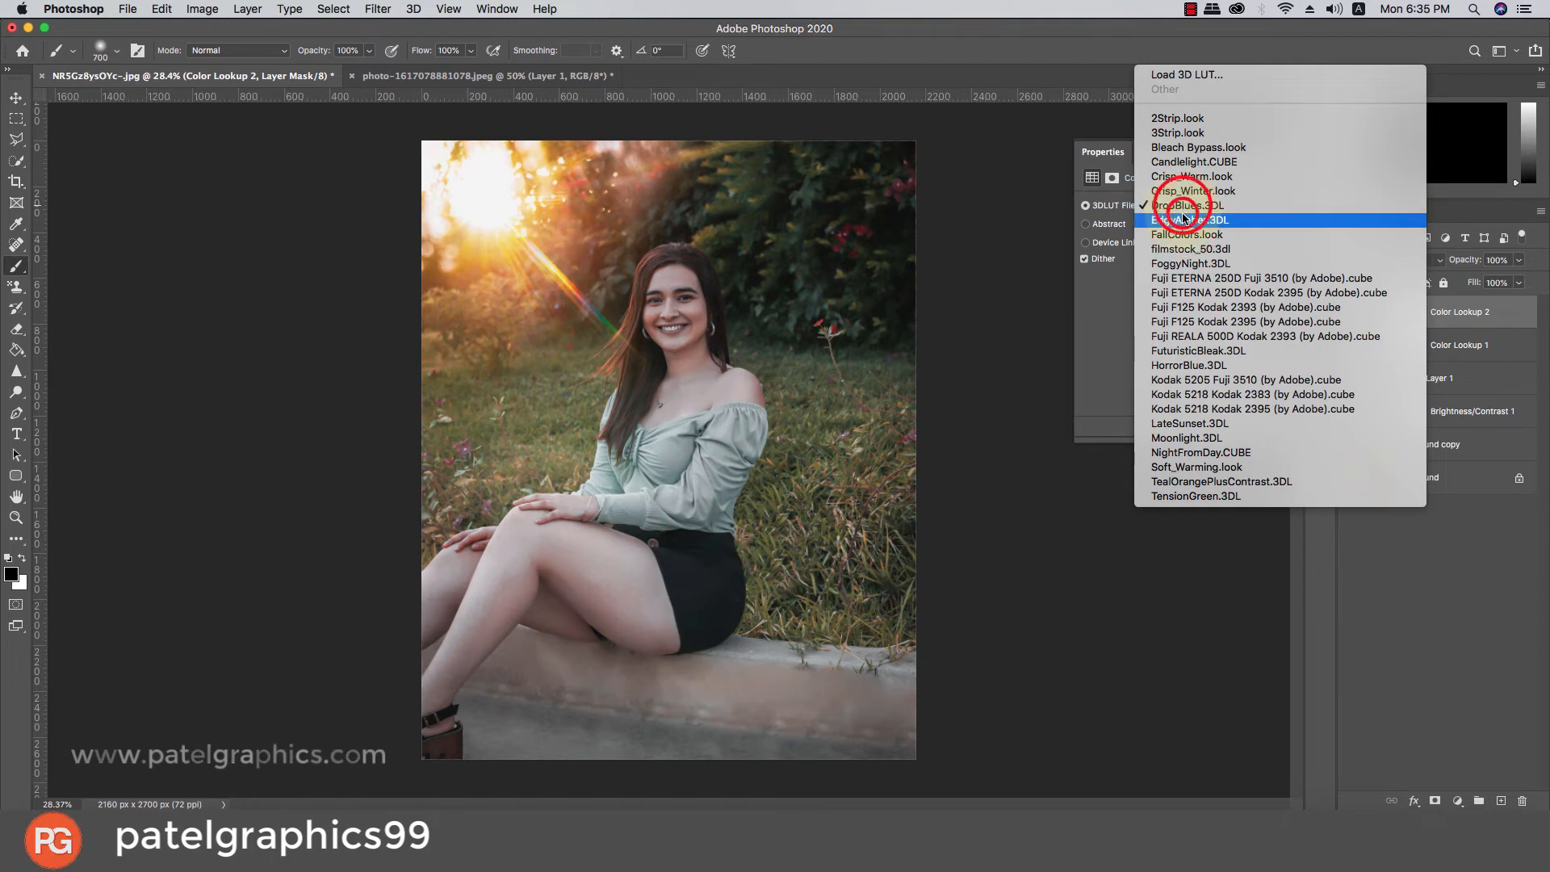
{"action": "left_click", "coordinate": [1183, 218]}
{"action": "left_click", "coordinate": [1180, 214]}
{"action": "left_click", "coordinate": [1182, 234]}
{"action": "left_click", "coordinate": [1174, 207]}
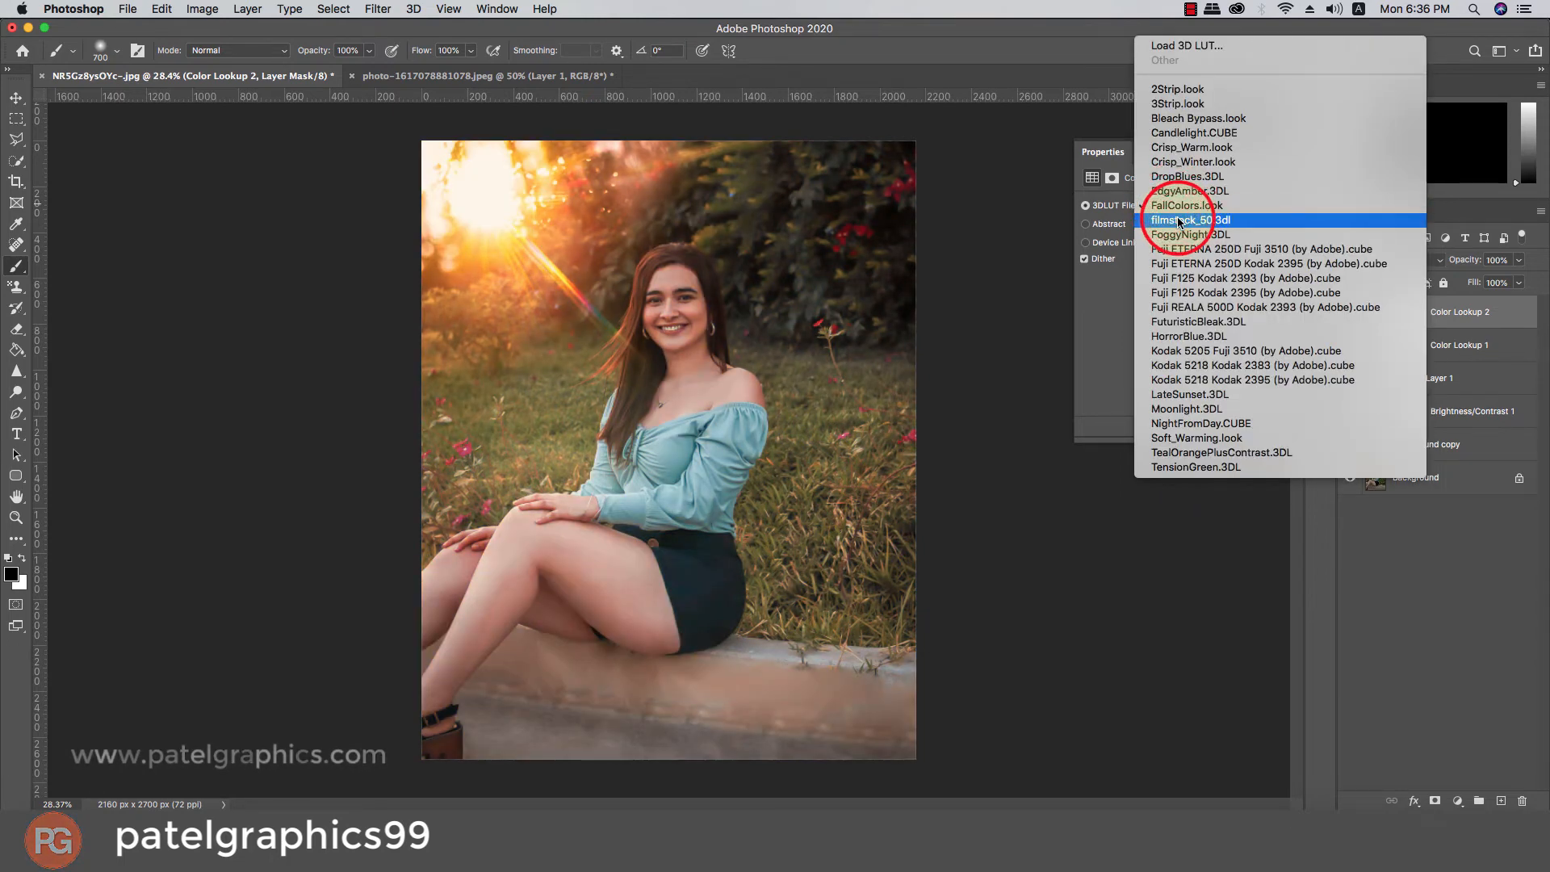
{"action": "left_click", "coordinate": [1180, 221]}
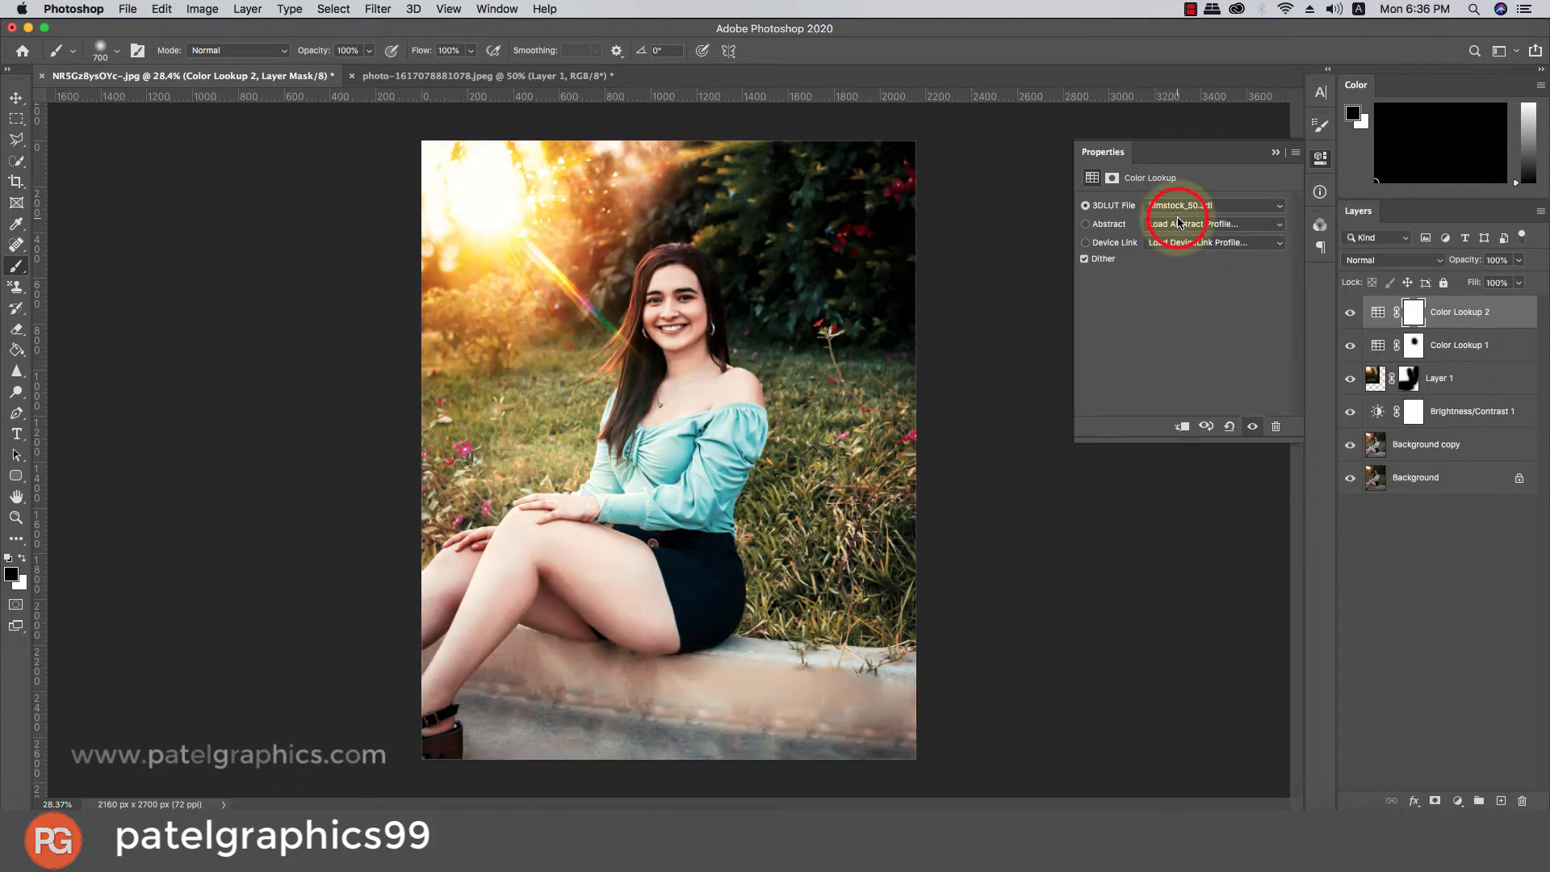
{"action": "left_click", "coordinate": [1170, 204]}
{"action": "left_click", "coordinate": [1175, 233]}
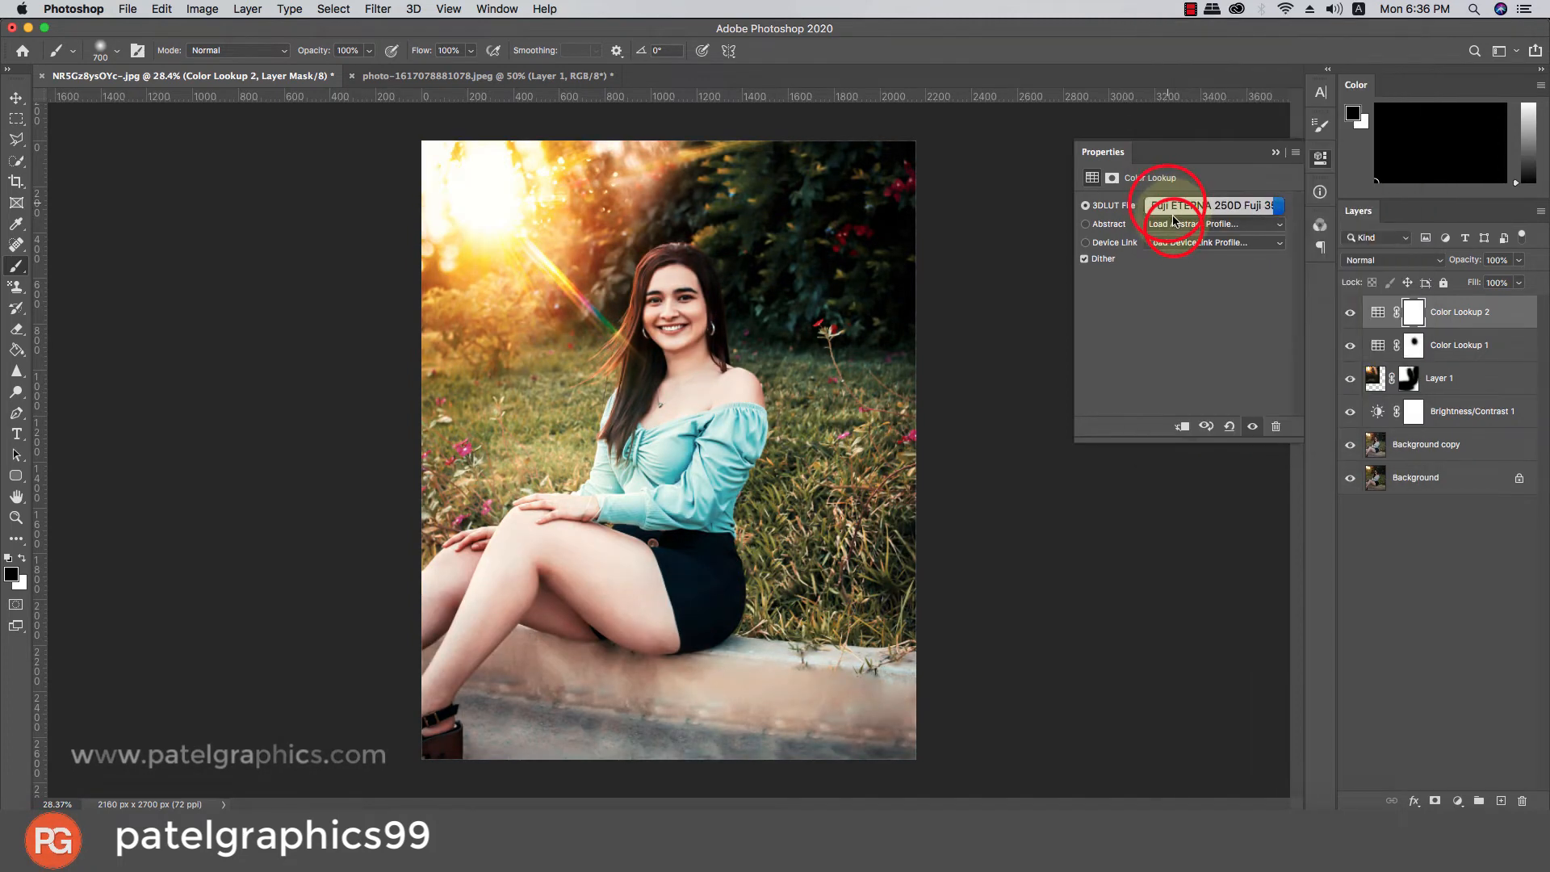
- Switch the second Color Lookup's 3D LUT to filmstock_50.3dl and lower the layer's opacity to 34%
{"action": "left_click", "coordinate": [1171, 202]}
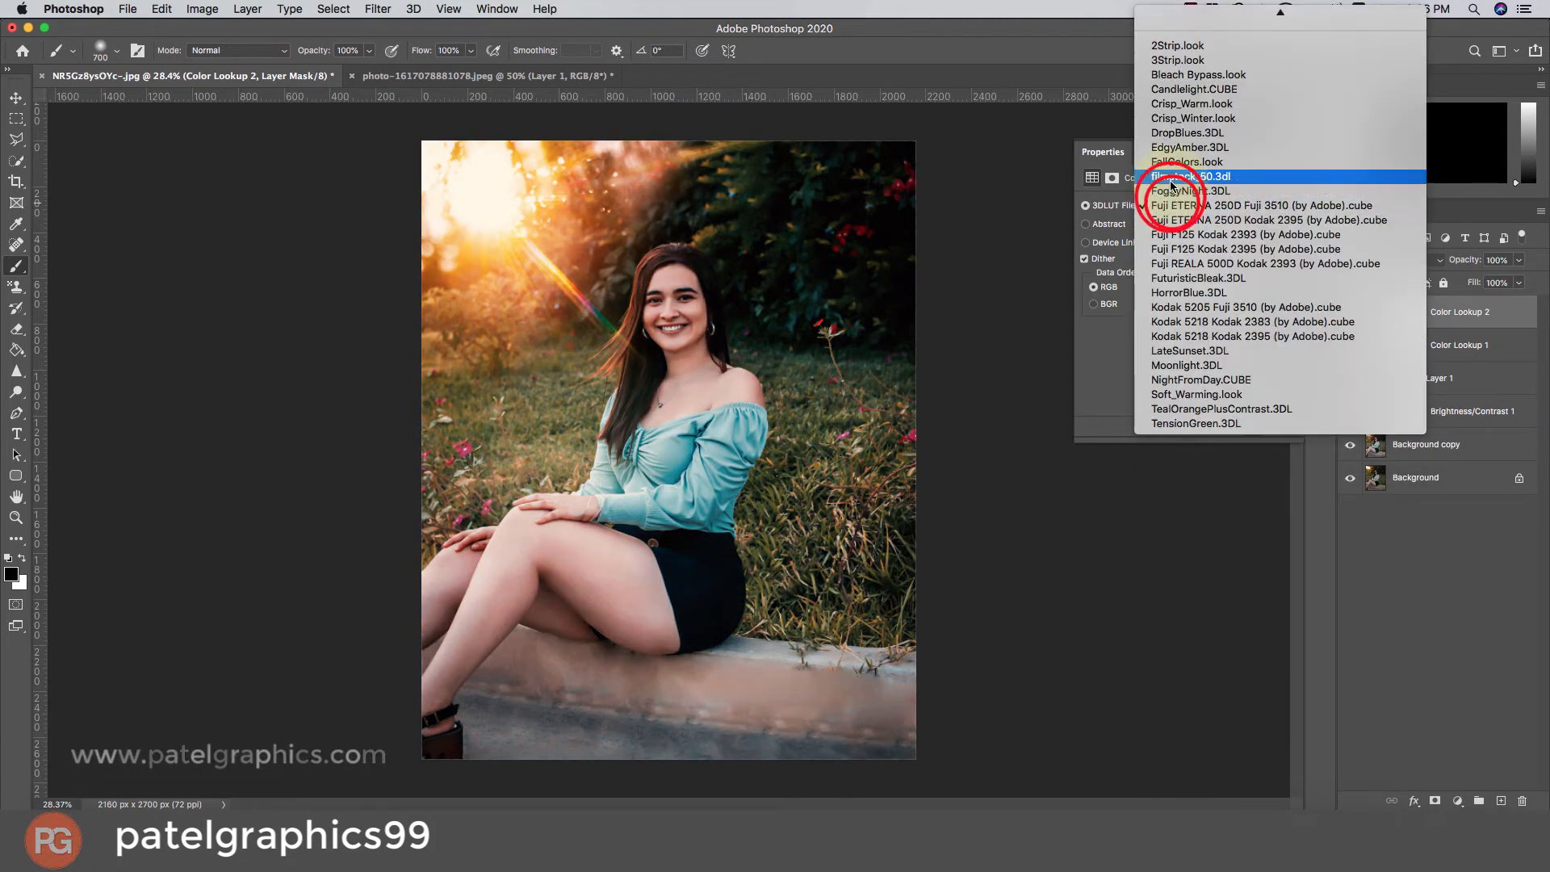
{"action": "left_click", "coordinate": [1169, 178]}
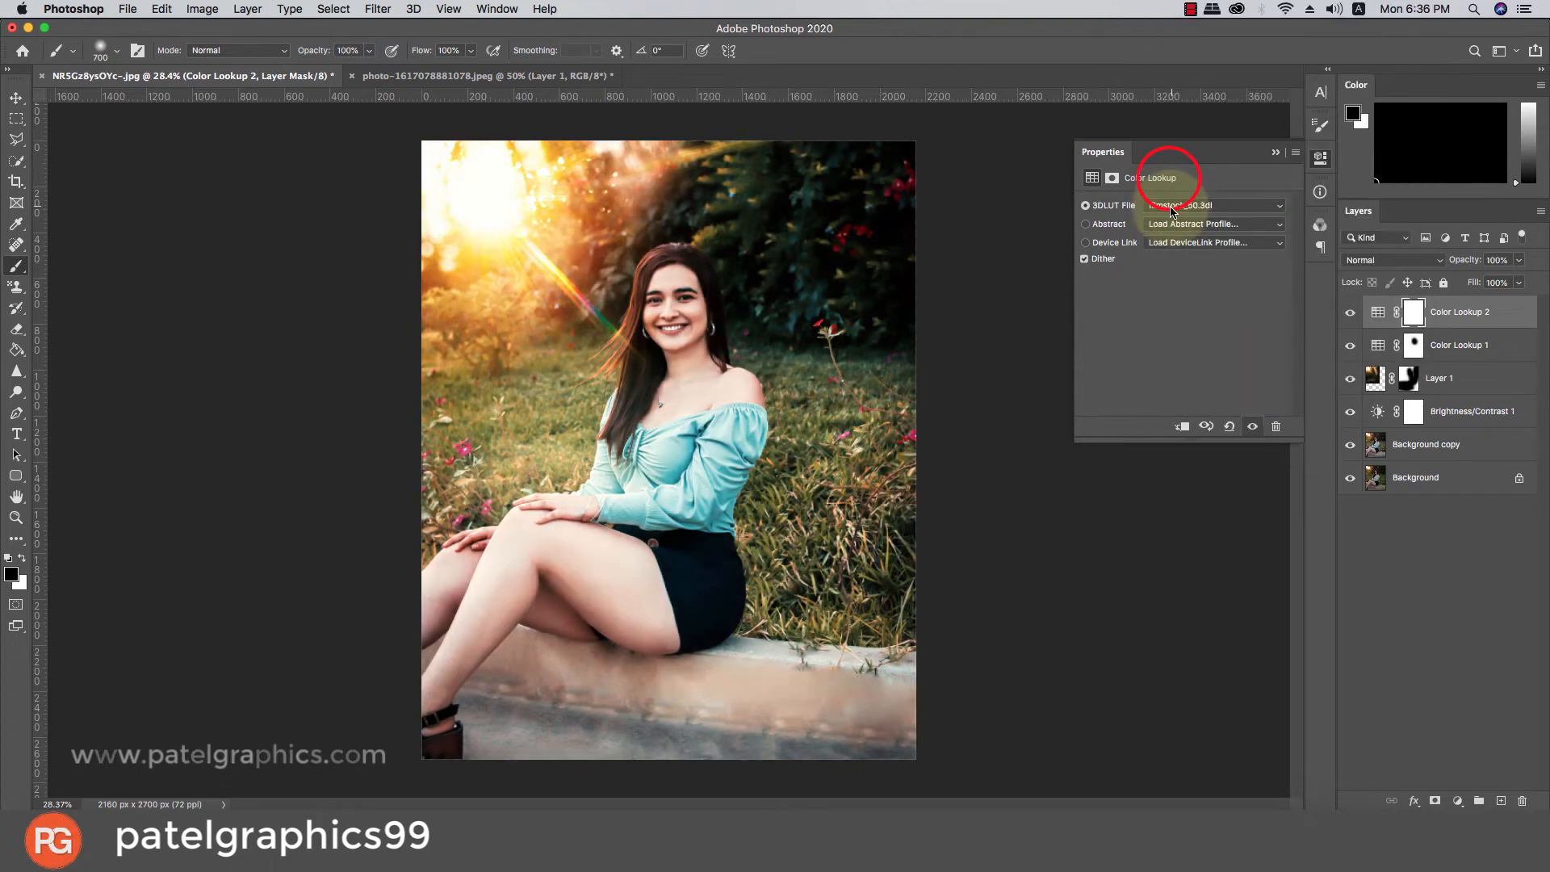
{"action": "left_click", "coordinate": [1518, 259]}
{"action": "left_click_drag", "start_coordinate": [1469, 280], "coordinate": [1433, 285]}
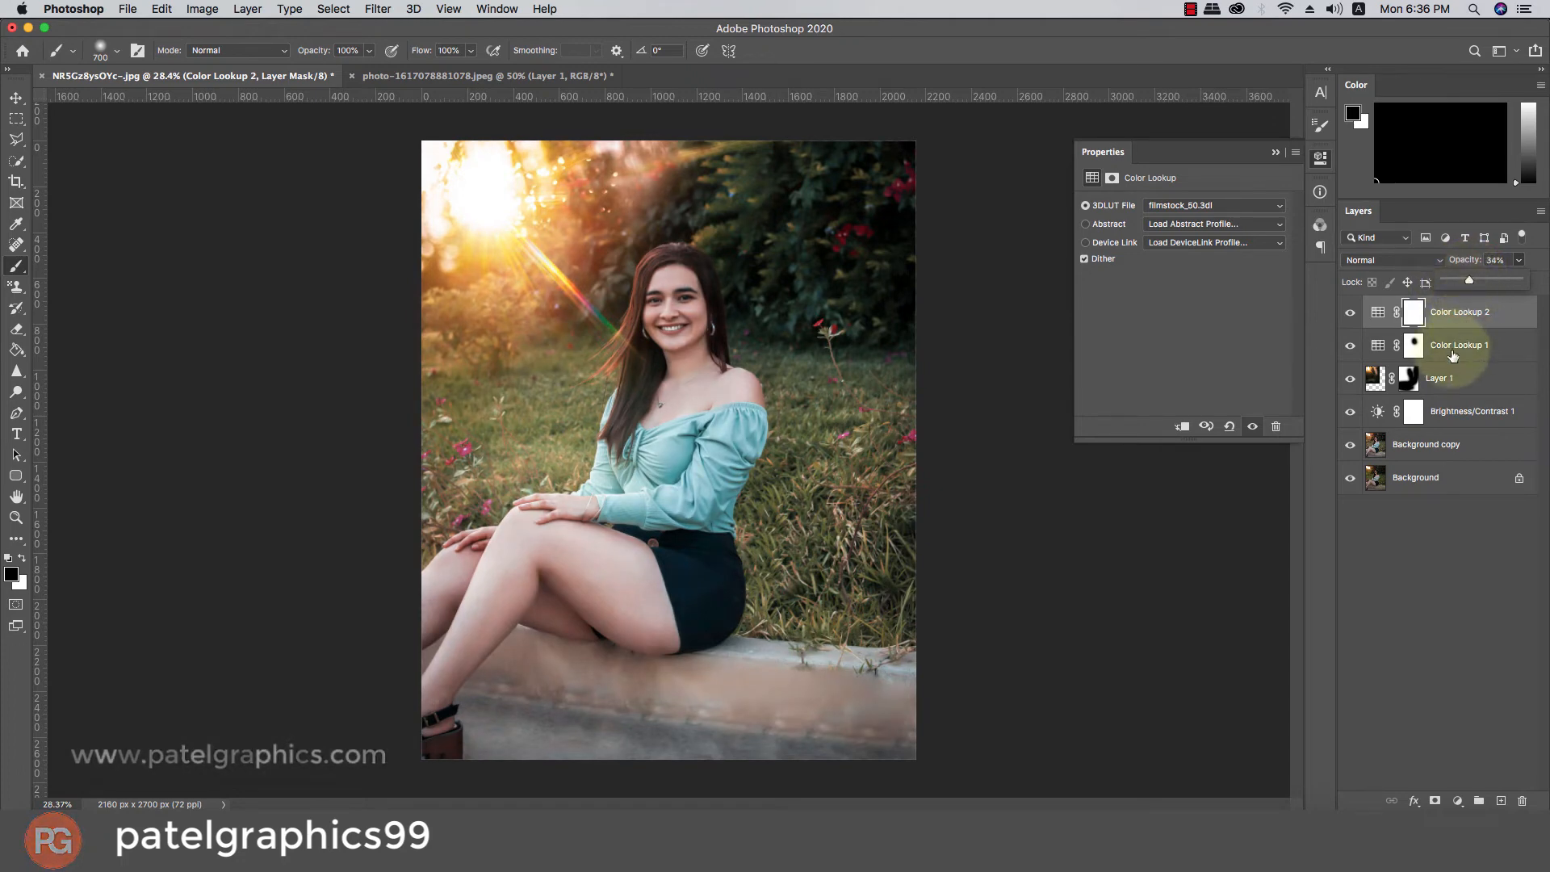
- Toggle the first Color Lookup layer's visibility to compare the image with and without its grading
{"action": "left_click", "coordinate": [1452, 376]}
{"action": "left_click", "coordinate": [1348, 347]}
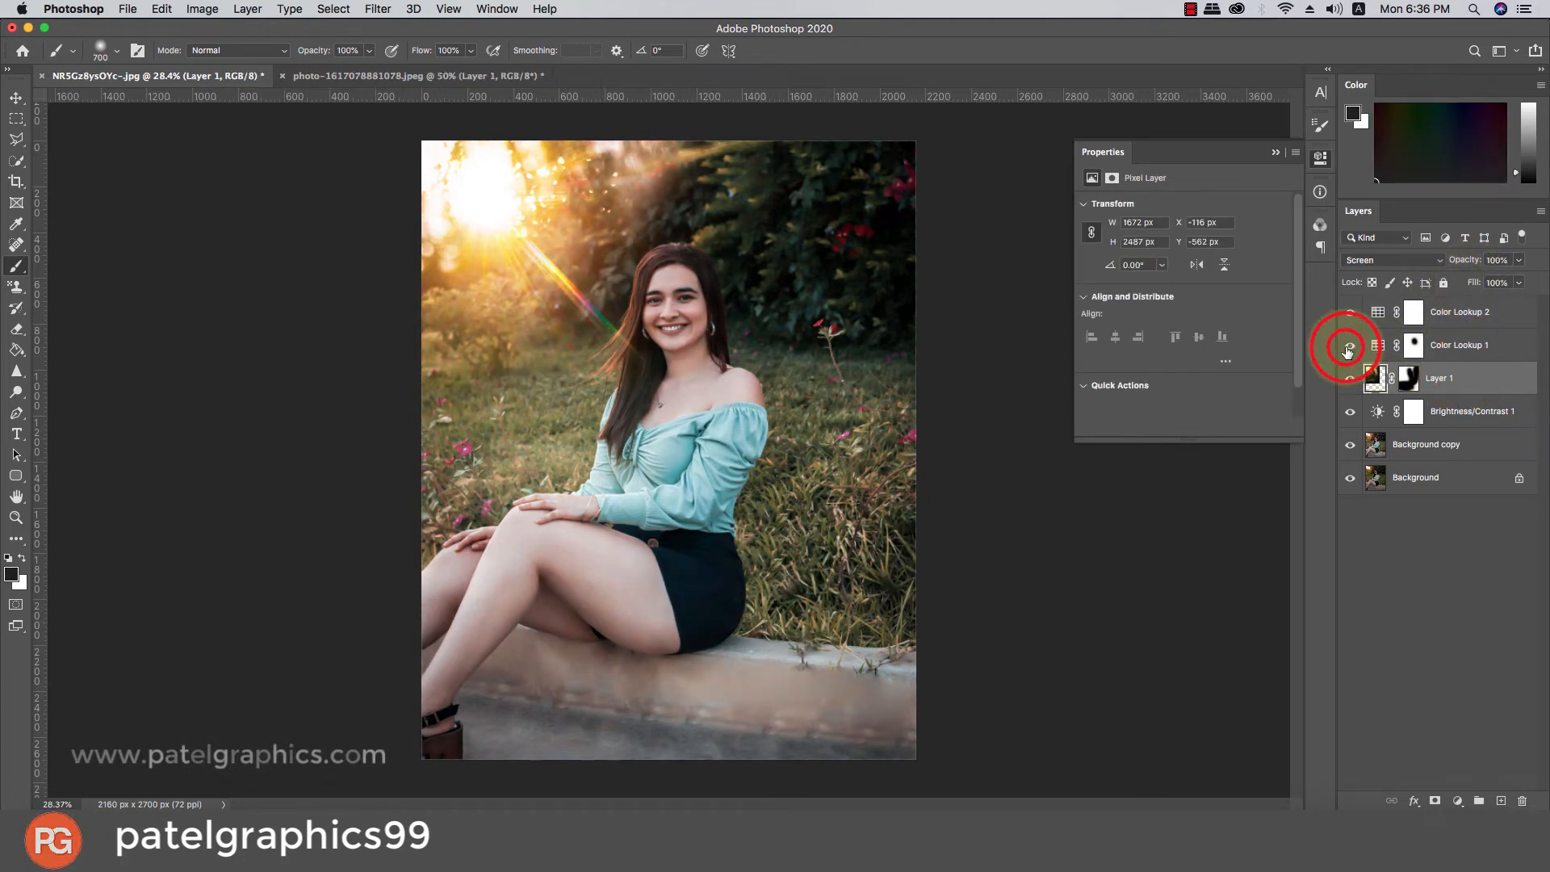
{"action": "left_click", "coordinate": [1348, 347]}
{"action": "left_click", "coordinate": [1347, 347]}
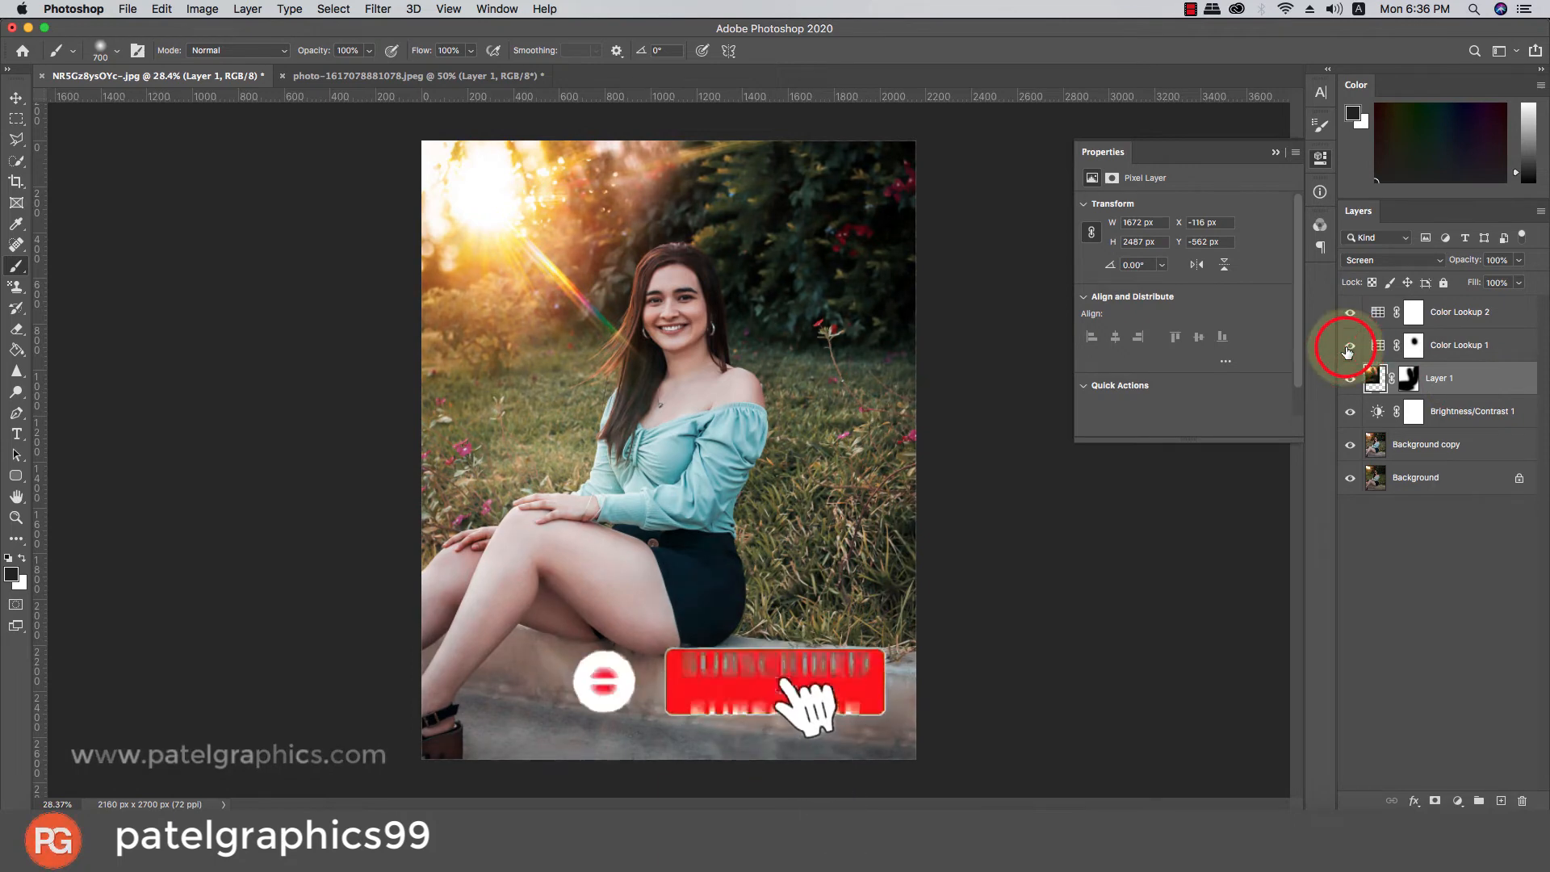
{"action": "left_click", "coordinate": [1346, 352]}
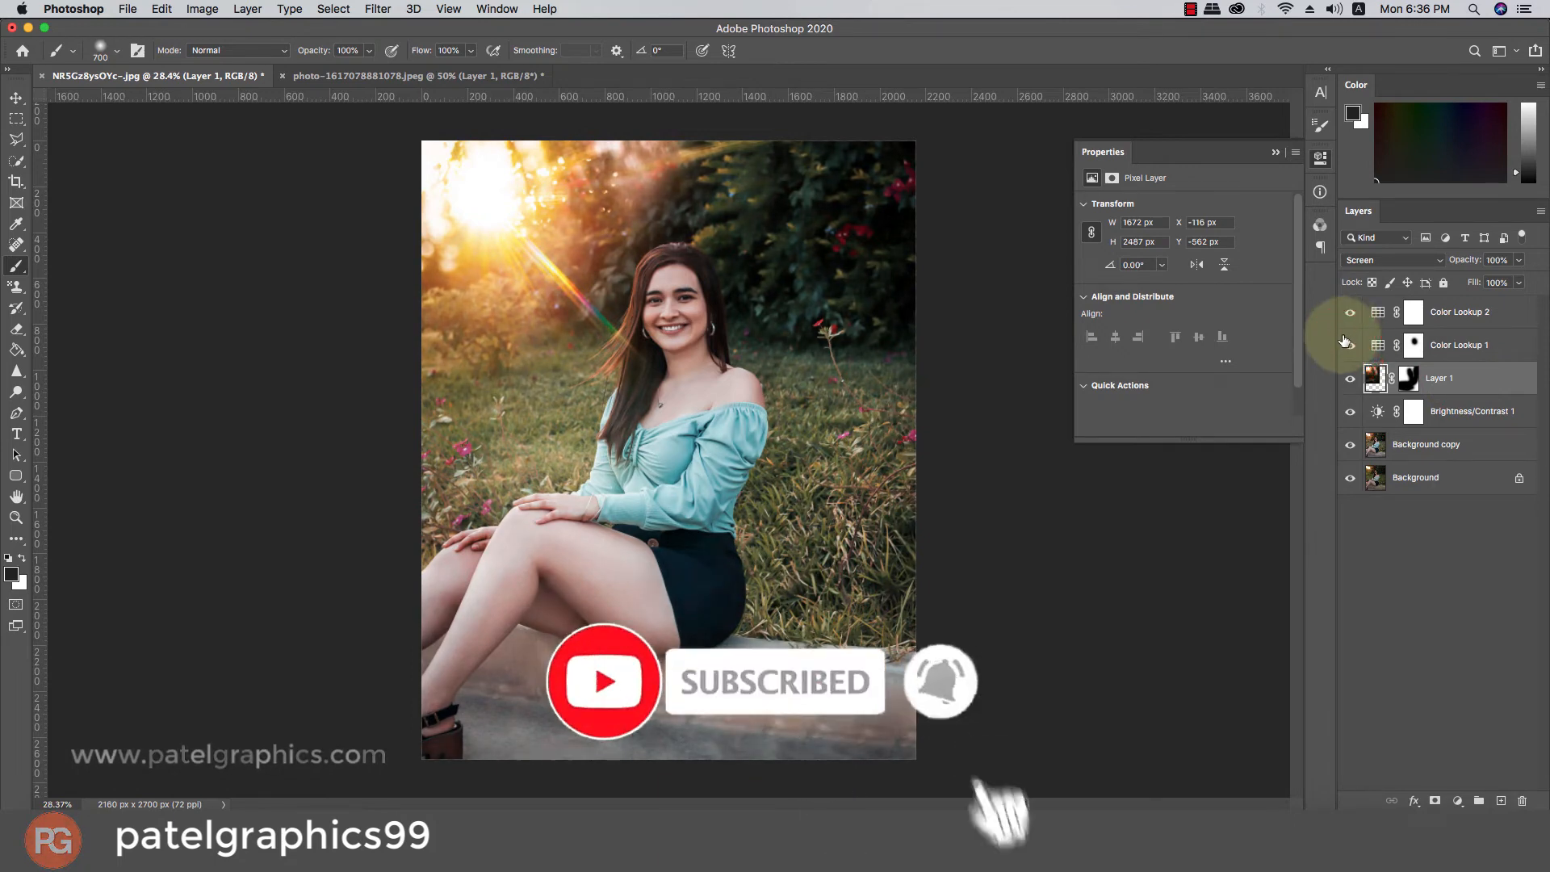
{"action": "left_click", "coordinate": [1479, 315]}
- Duplicate the Background copy layer and sharpen the woman's face and hair on the duplicate with the Sharpen tool
{"action": "left_click", "coordinate": [1425, 444]}
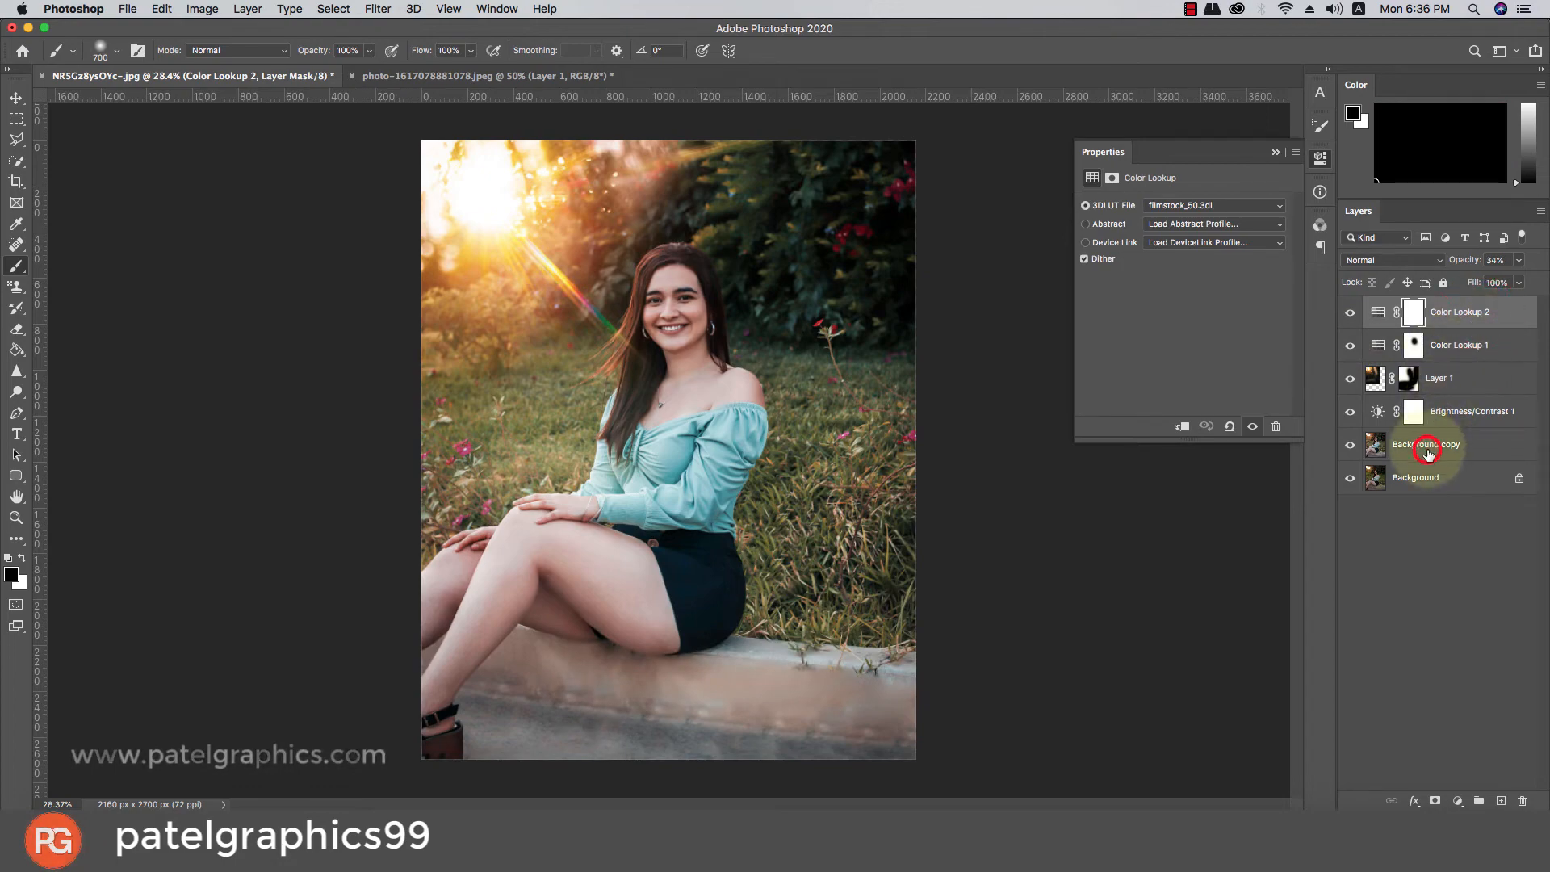
{"action": "key", "text": "super+j"}
{"action": "scroll", "coordinate": [680, 297], "scroll_direction": "up", "scroll_amount": 8}
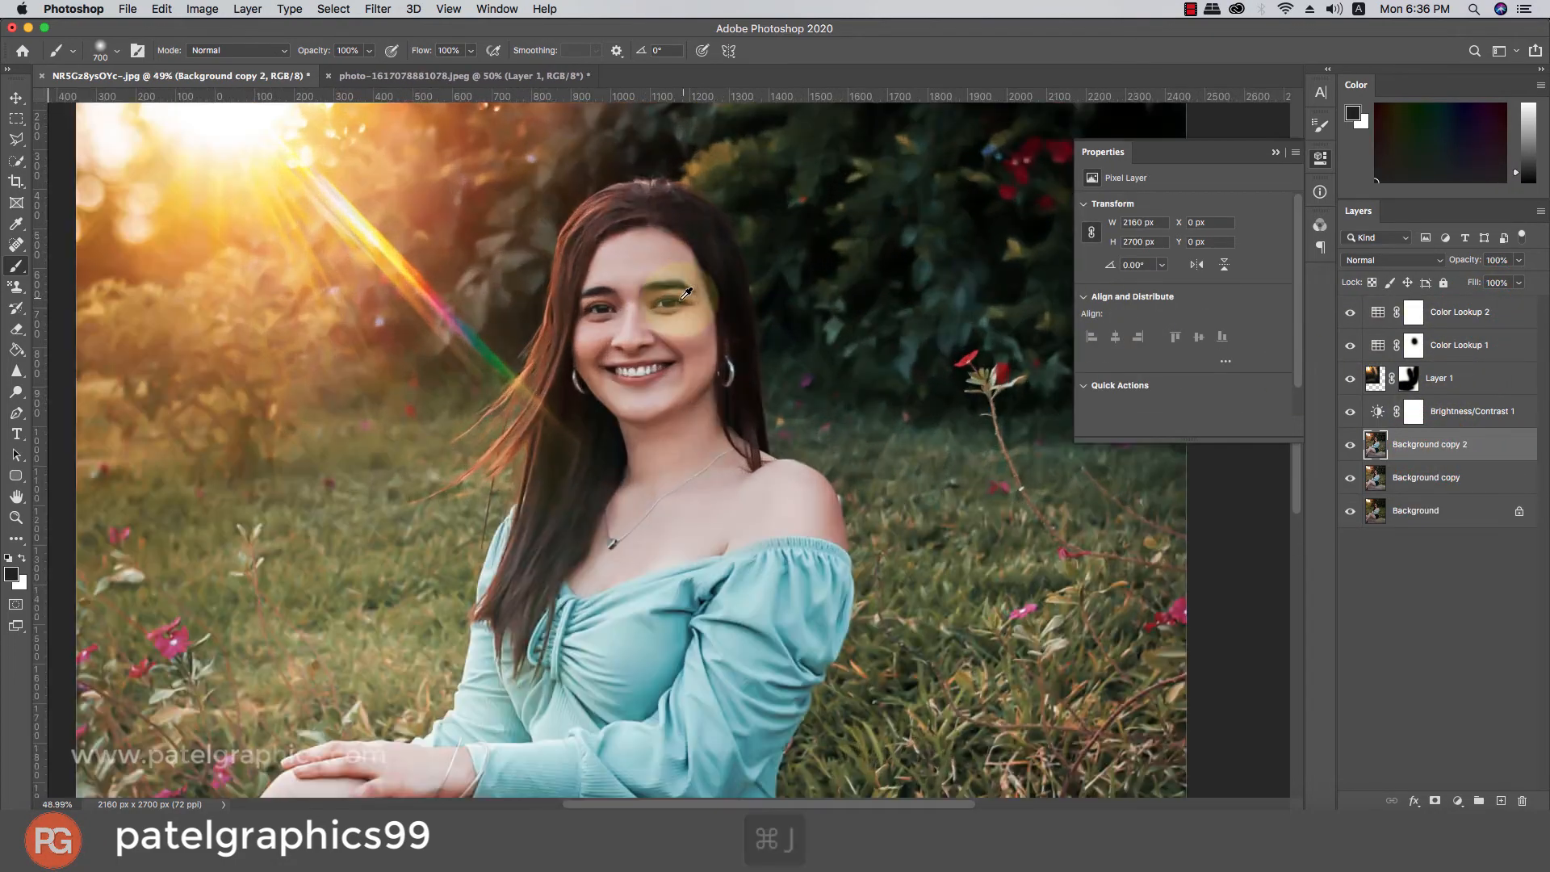
{"action": "scroll", "coordinate": [680, 297], "scroll_direction": "down", "scroll_amount": 4}
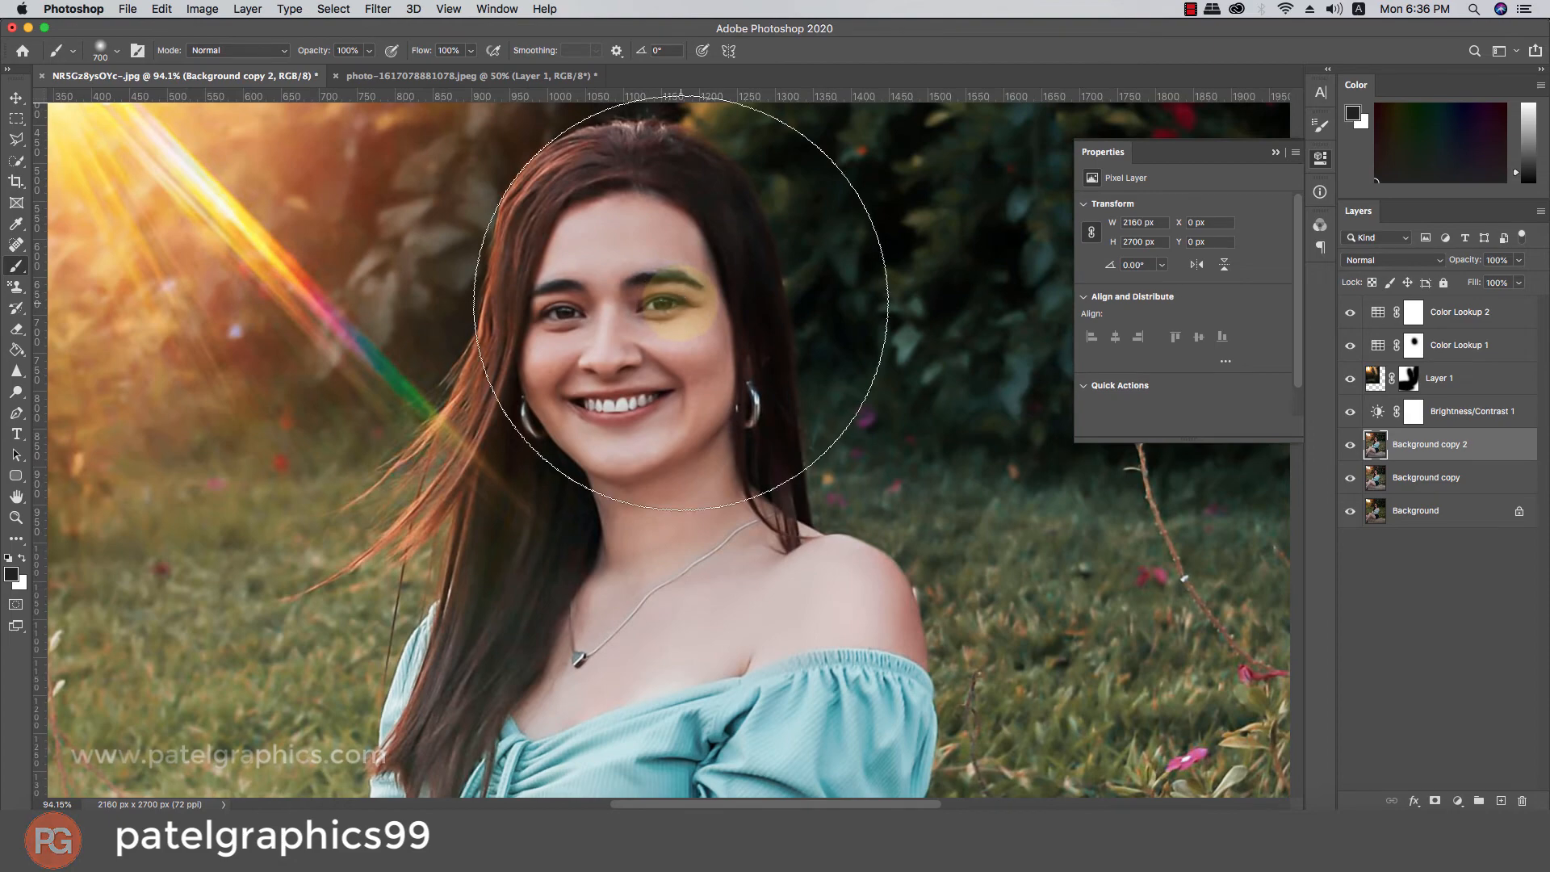
{"action": "scroll", "coordinate": [674, 328], "scroll_direction": "down", "scroll_amount": 1}
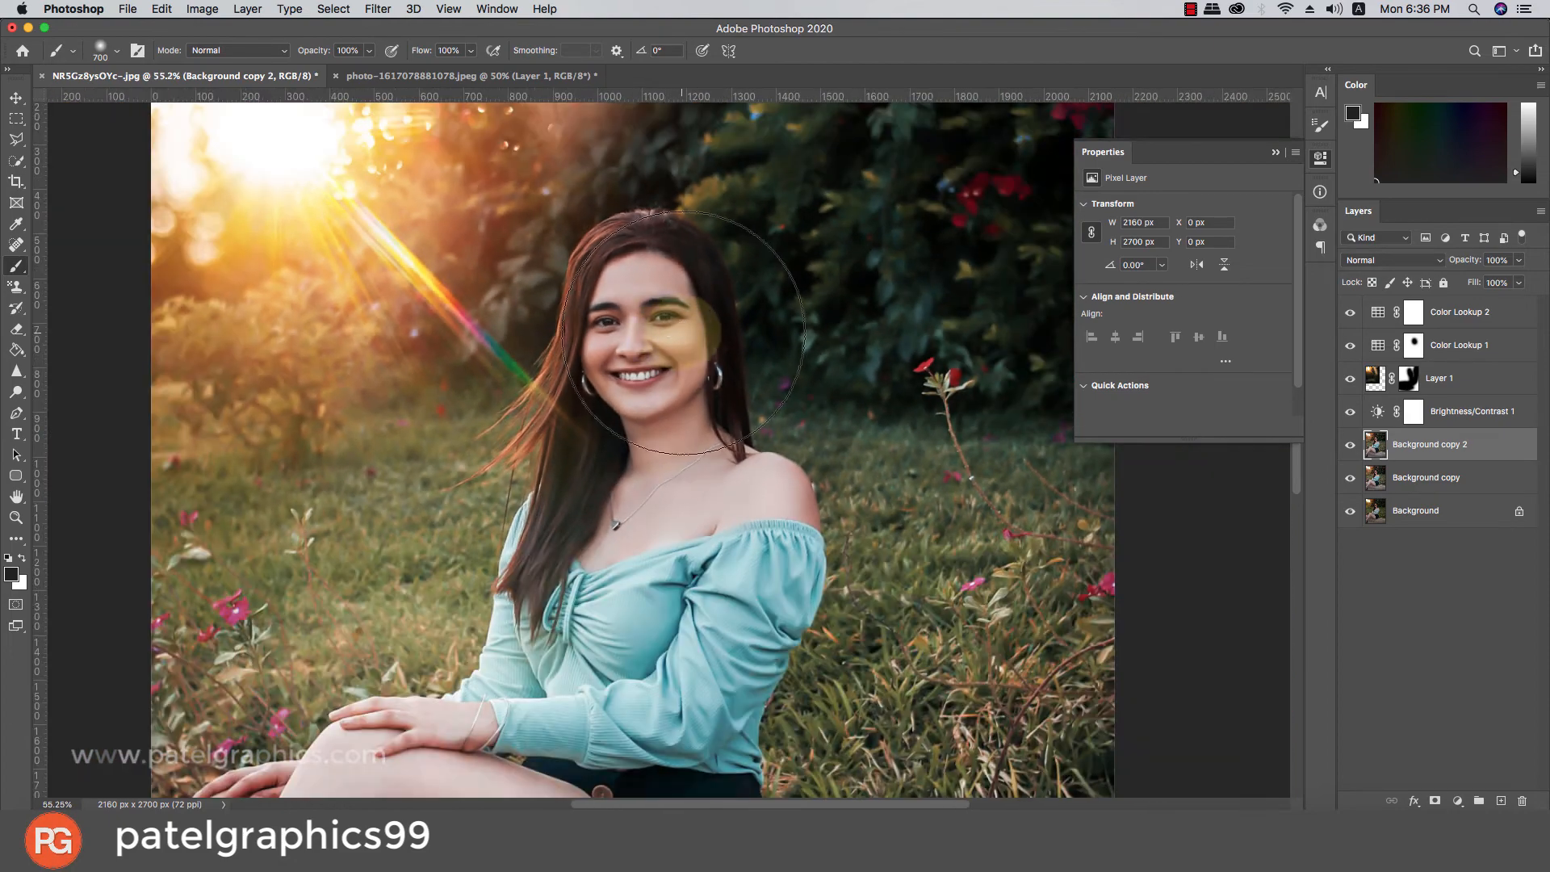
{"action": "left_click", "coordinate": [16, 370]}
{"action": "mouse_move", "coordinate": [622, 329]}
{"action": "left_mouse_down"}
{"action": "mouse_move", "coordinate": [673, 322]}
{"action": "mouse_move", "coordinate": [609, 379]}
{"action": "mouse_move", "coordinate": [640, 356]}
{"action": "left_mouse_up"}
{"action": "left_click", "coordinate": [554, 363]}
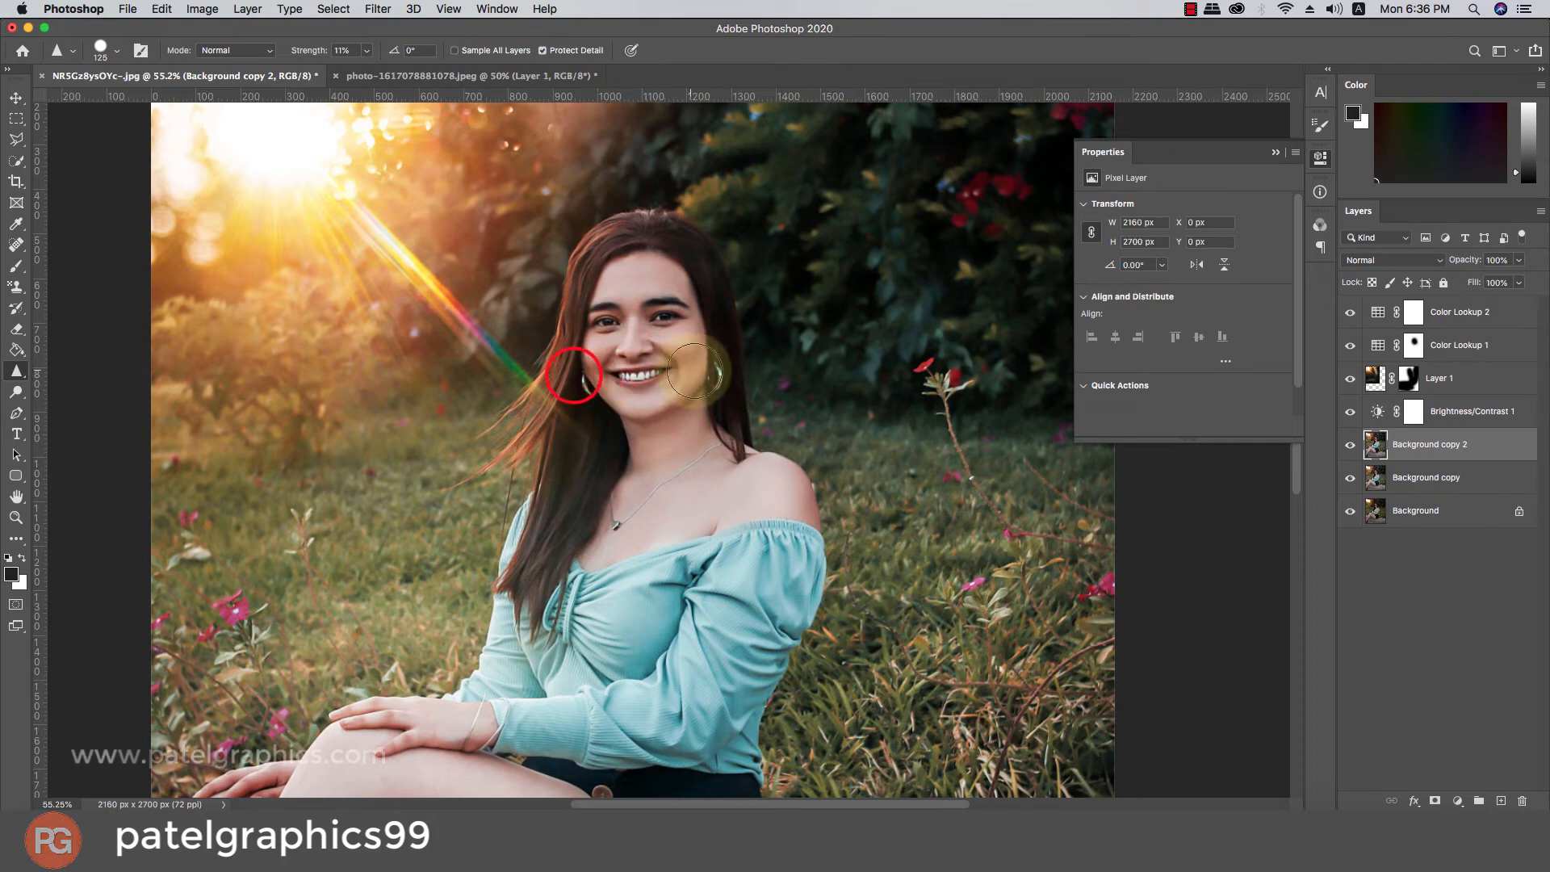
{"action": "left_click", "coordinate": [703, 372]}
{"action": "left_click_drag", "start_coordinate": [575, 553], "coordinate": [556, 623]}
- Sharpen the woman's blouse and sleeve on the duplicated layer with the Sharpen tool
{"action": "scroll", "coordinate": [630, 484], "scroll_direction": "down", "scroll_amount": 5}
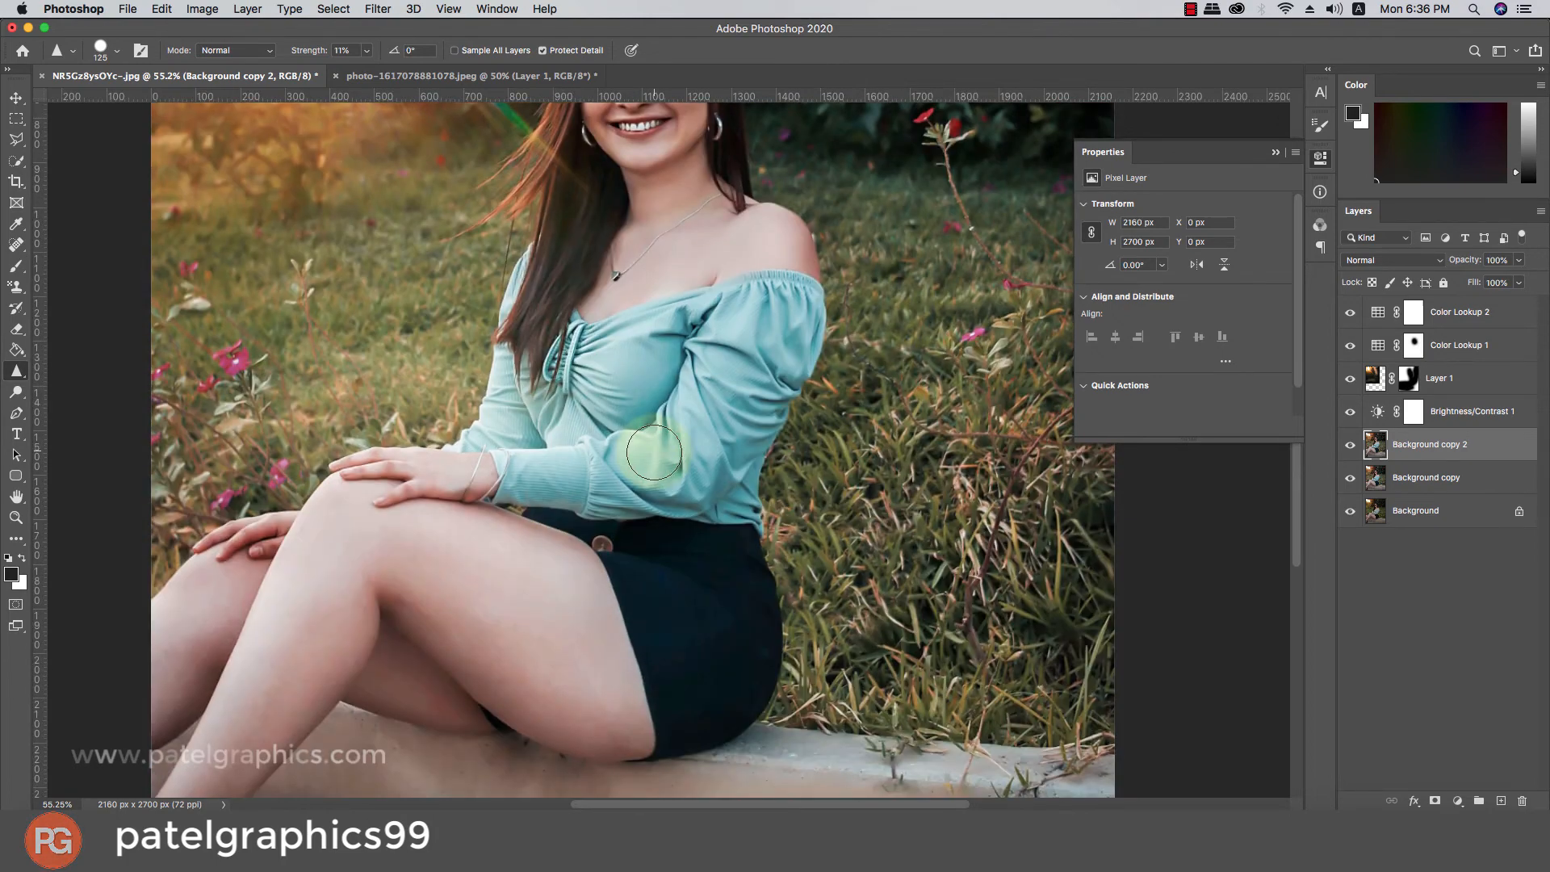
{"action": "mouse_move", "coordinate": [602, 407]}
{"action": "left_mouse_down"}
{"action": "mouse_move", "coordinate": [660, 414]}
{"action": "mouse_move", "coordinate": [668, 389]}
{"action": "left_mouse_up"}
{"action": "key", "text": "super+0"}
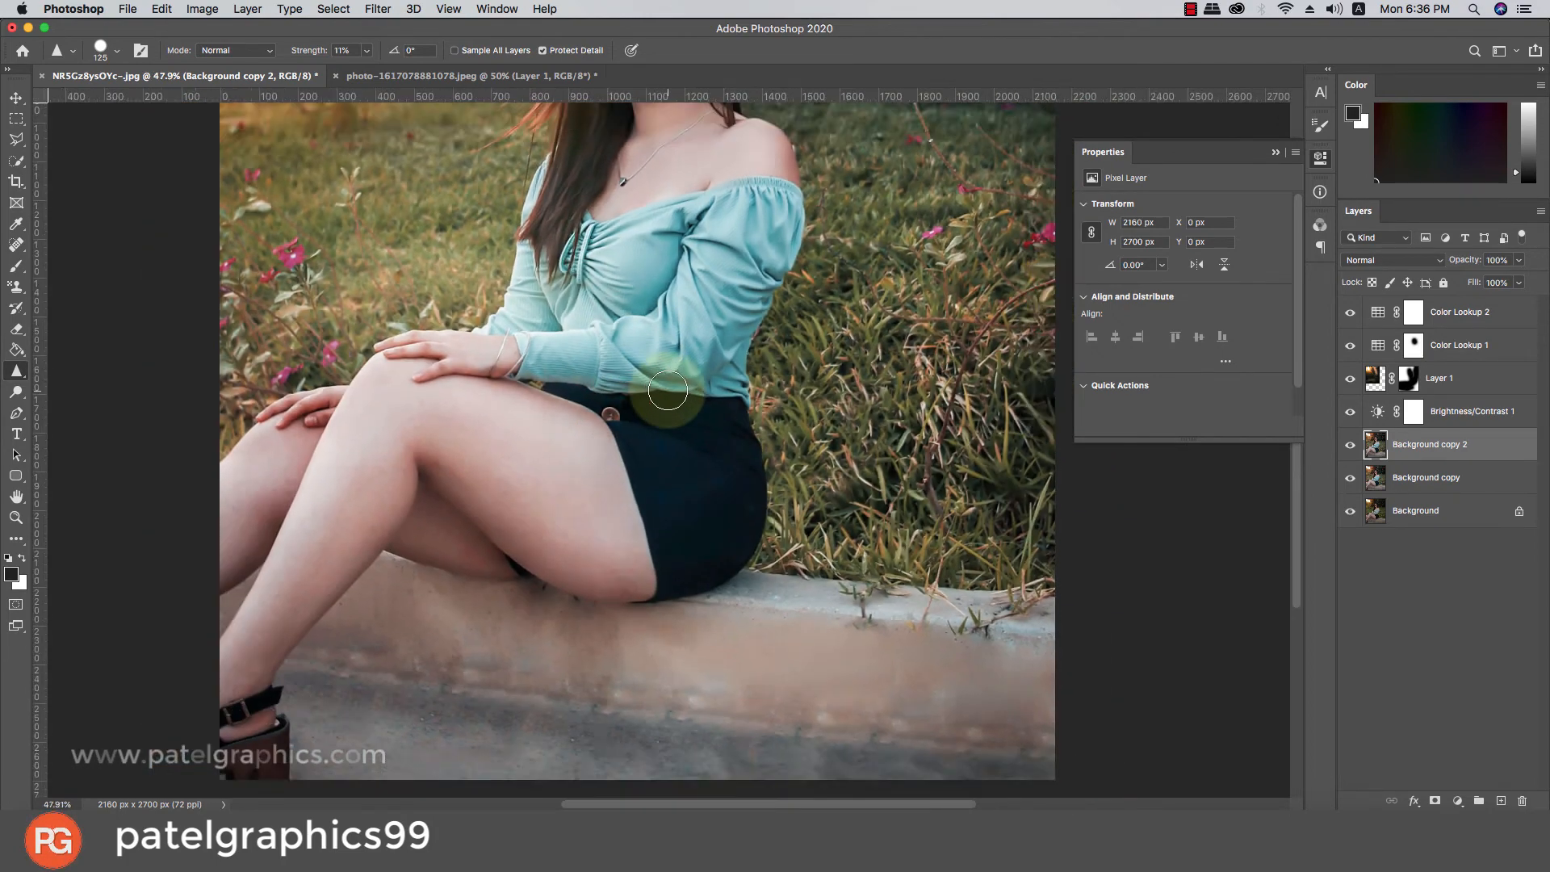
{"action": "scroll", "coordinate": [662, 379], "scroll_direction": "up", "scroll_amount": 1}
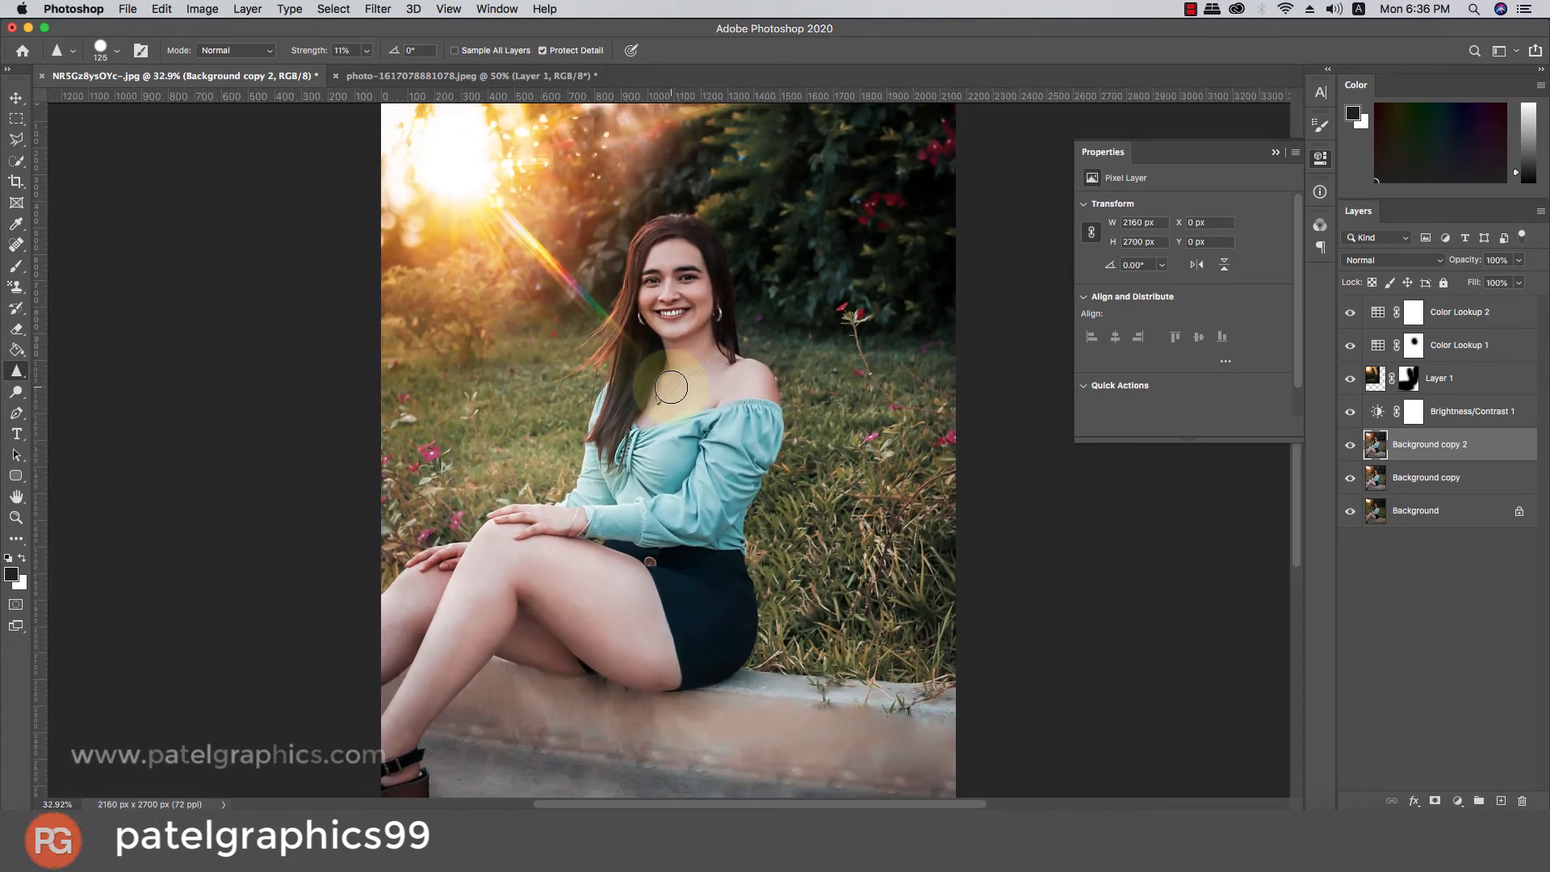
{"action": "scroll", "coordinate": [875, 359], "scroll_direction": "down", "scroll_amount": 1}
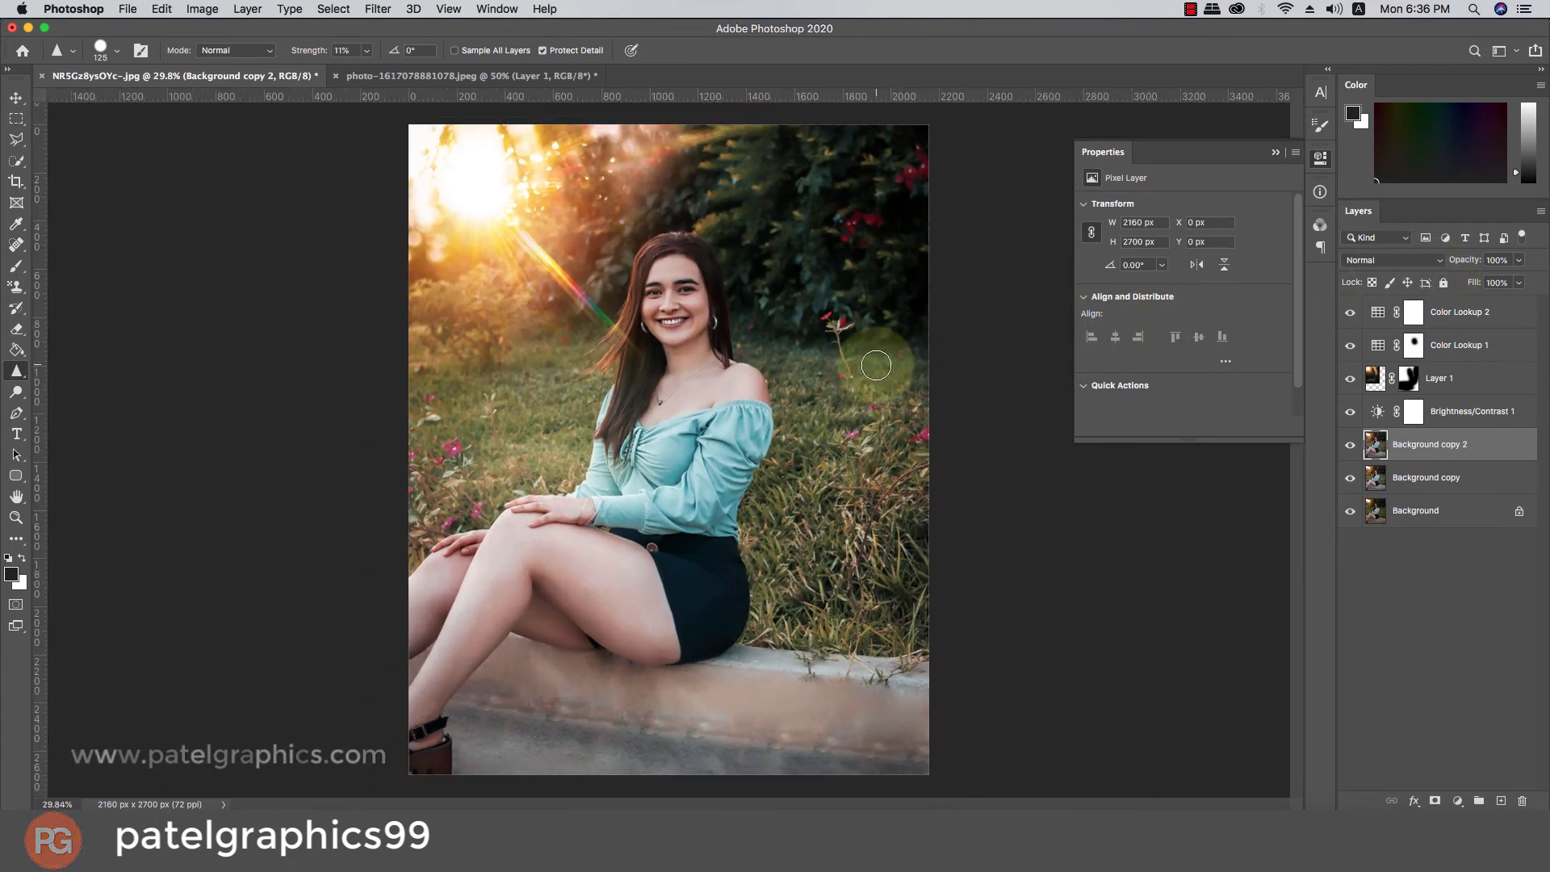
- Group all layers from Color Lookup 2 down to Background copy, leaving out the locked Background
{"action": "left_click", "coordinate": [1441, 315]}
{"action": "left_click", "coordinate": [1434, 470], "text": "shift"}
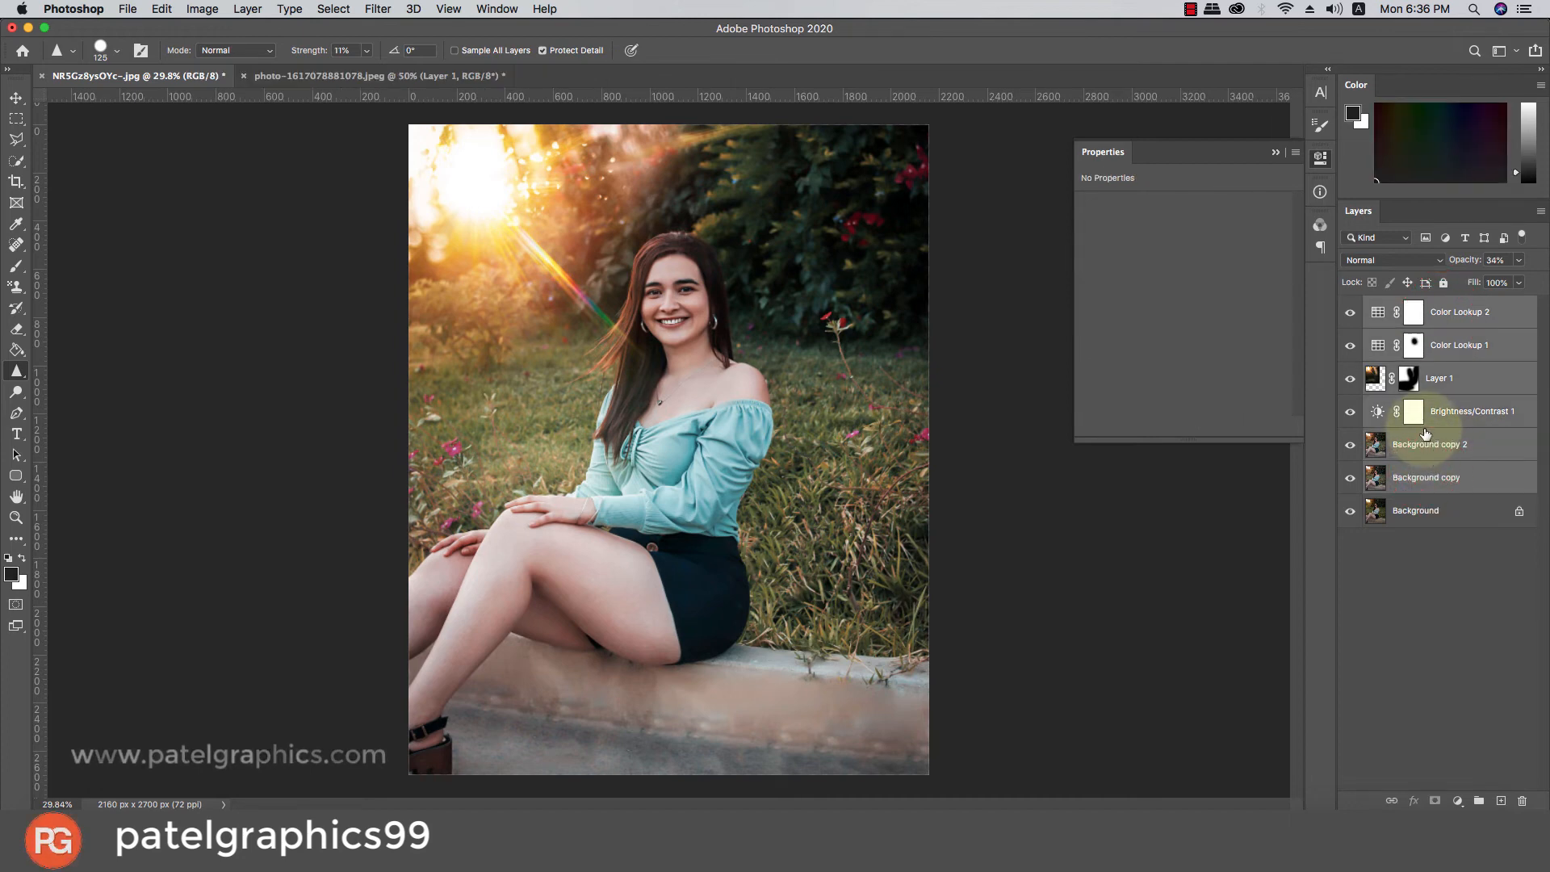
{"action": "key", "text": "cmd+g"}
- Toggle the layer group's visibility repeatedly to compare the graded portrait with the original photo
{"action": "left_click", "coordinate": [1351, 310]}
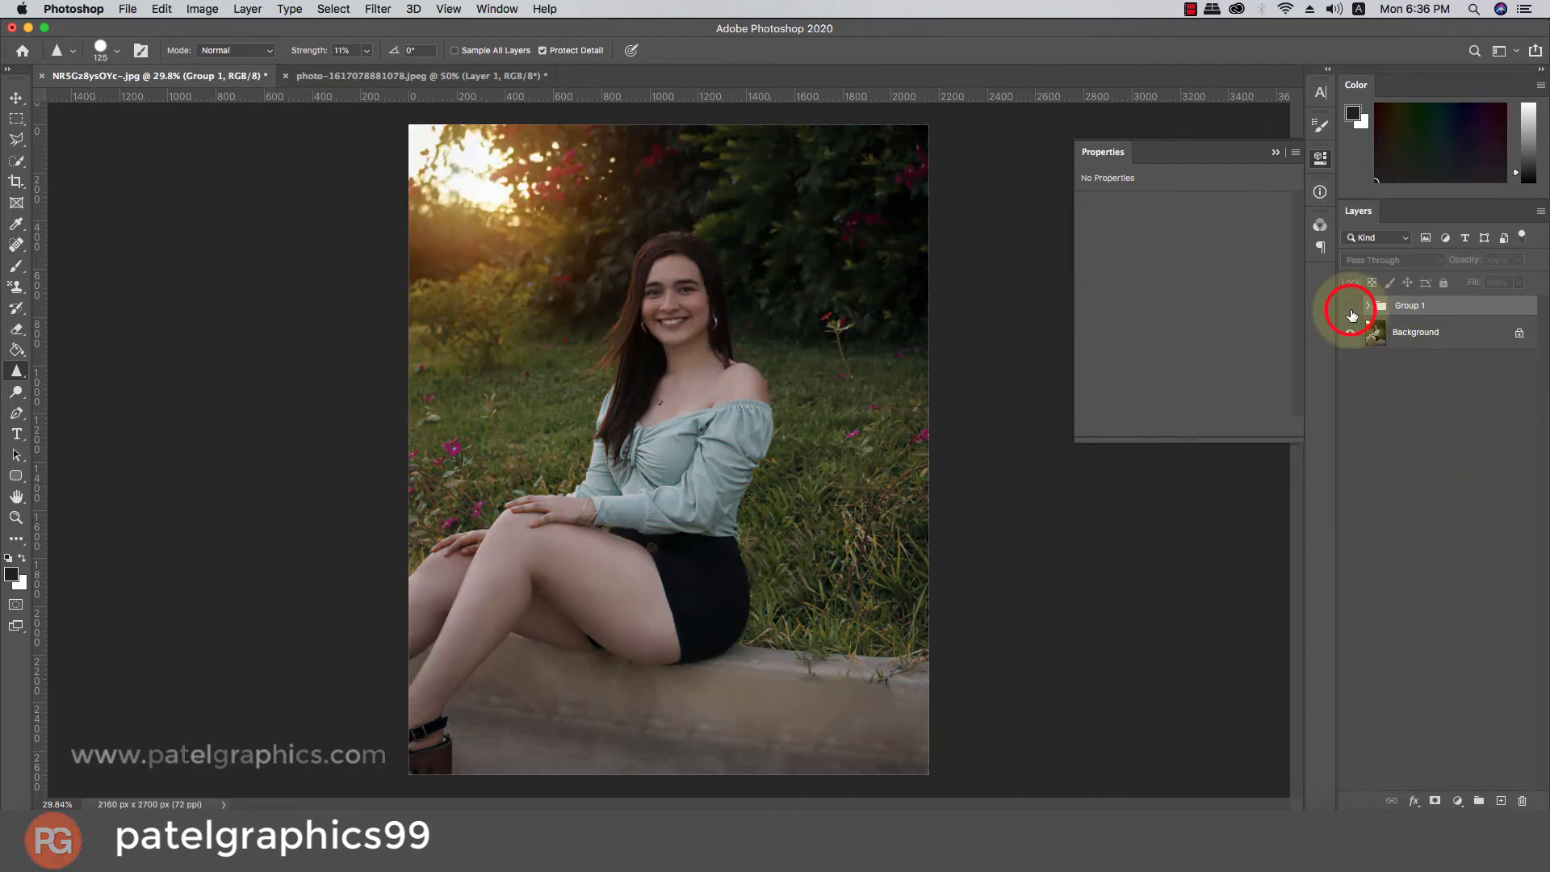
{"action": "left_click", "coordinate": [1351, 311]}
{"action": "left_click", "coordinate": [1351, 311]}
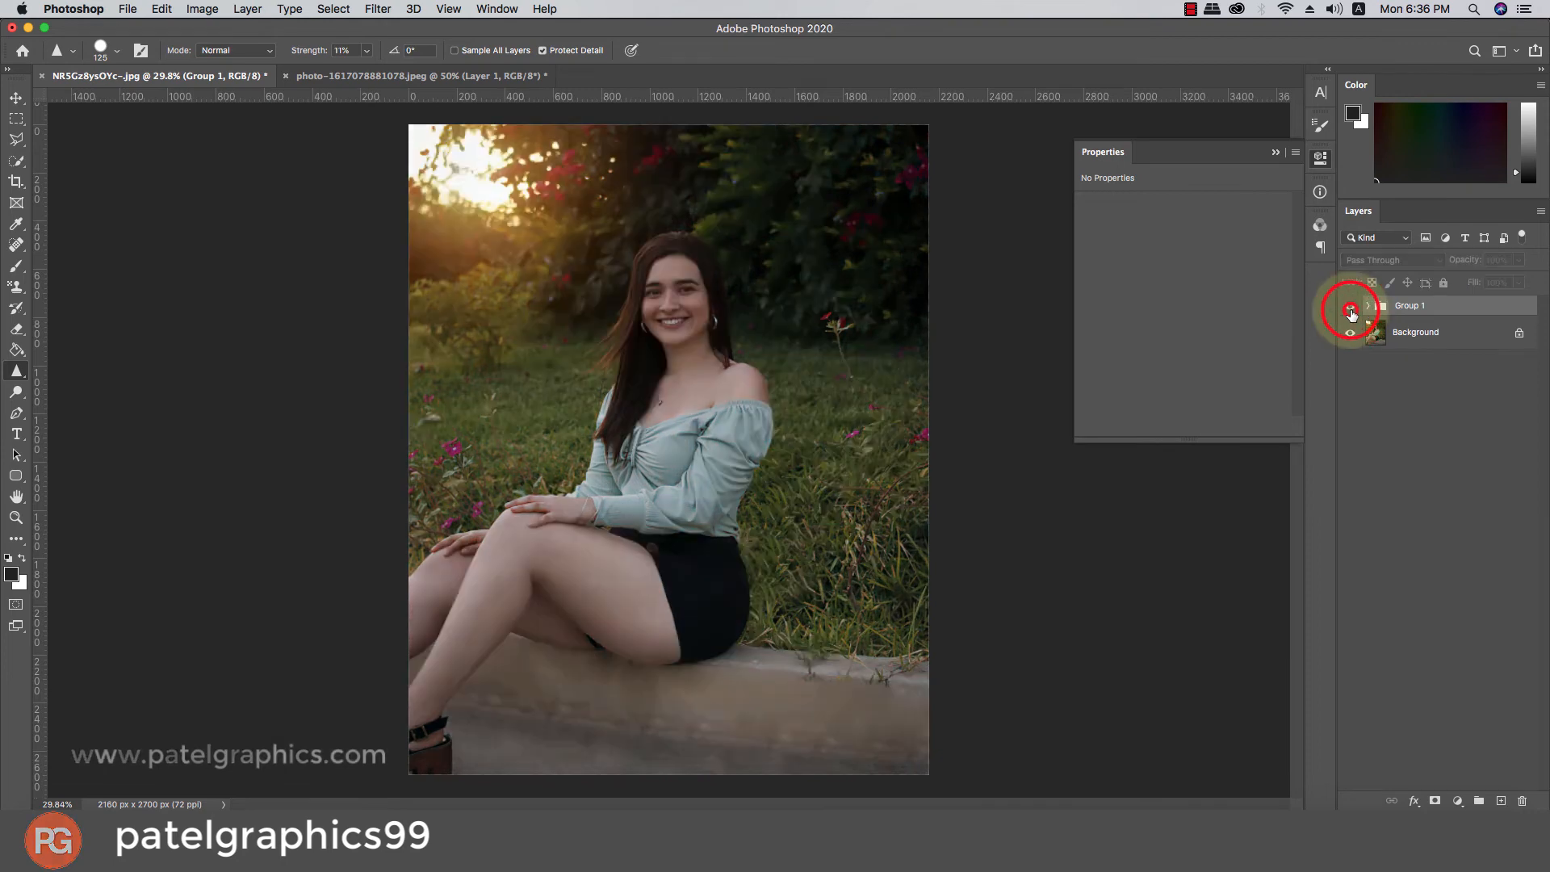
{"action": "left_click", "coordinate": [1351, 310]}
{"action": "left_click", "coordinate": [1352, 311]}
{"action": "left_click", "coordinate": [1351, 311]}
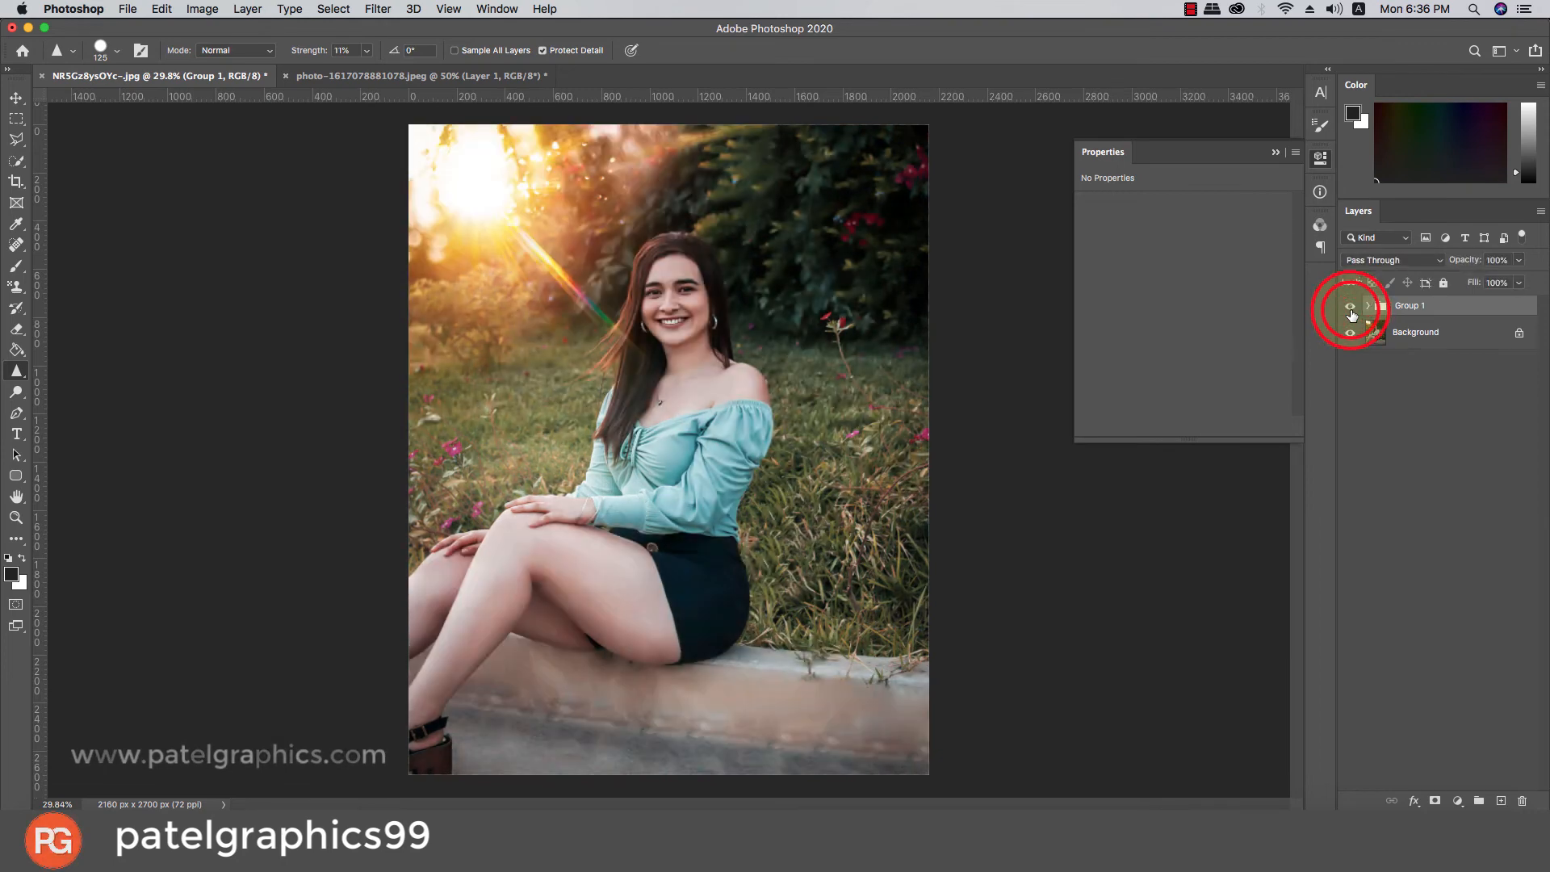
{"action": "left_click", "coordinate": [1351, 311]}
{"action": "left_click", "coordinate": [1351, 310]}
{"action": "left_click", "coordinate": [1351, 311]}
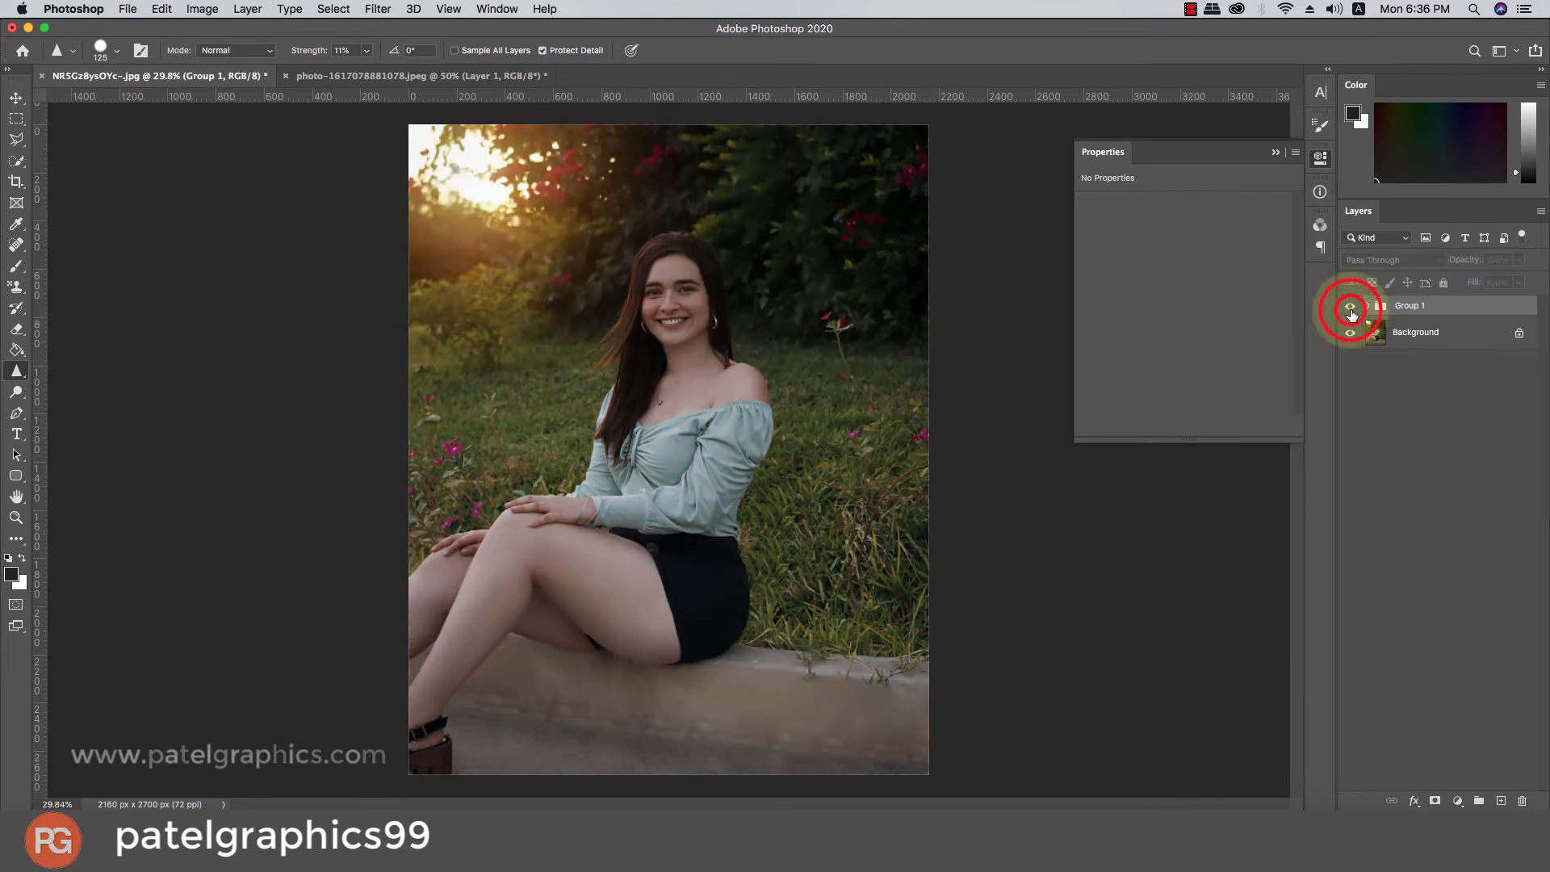
{"action": "left_click", "coordinate": [1351, 311]}
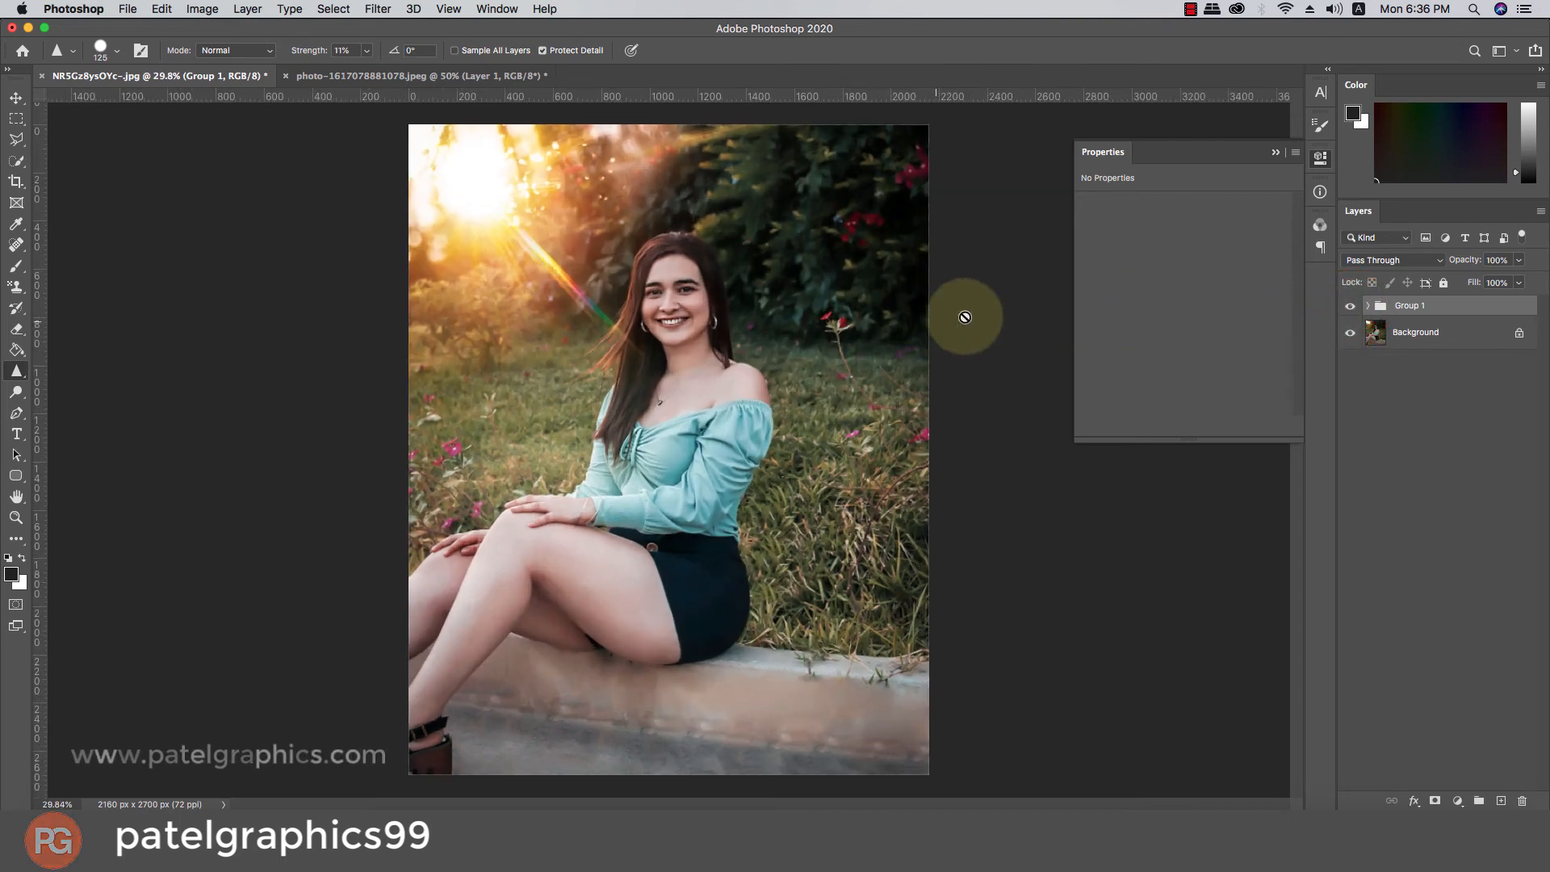
{"action": "left_click", "coordinate": [1350, 311]}
{"action": "left_click", "coordinate": [1350, 311]}
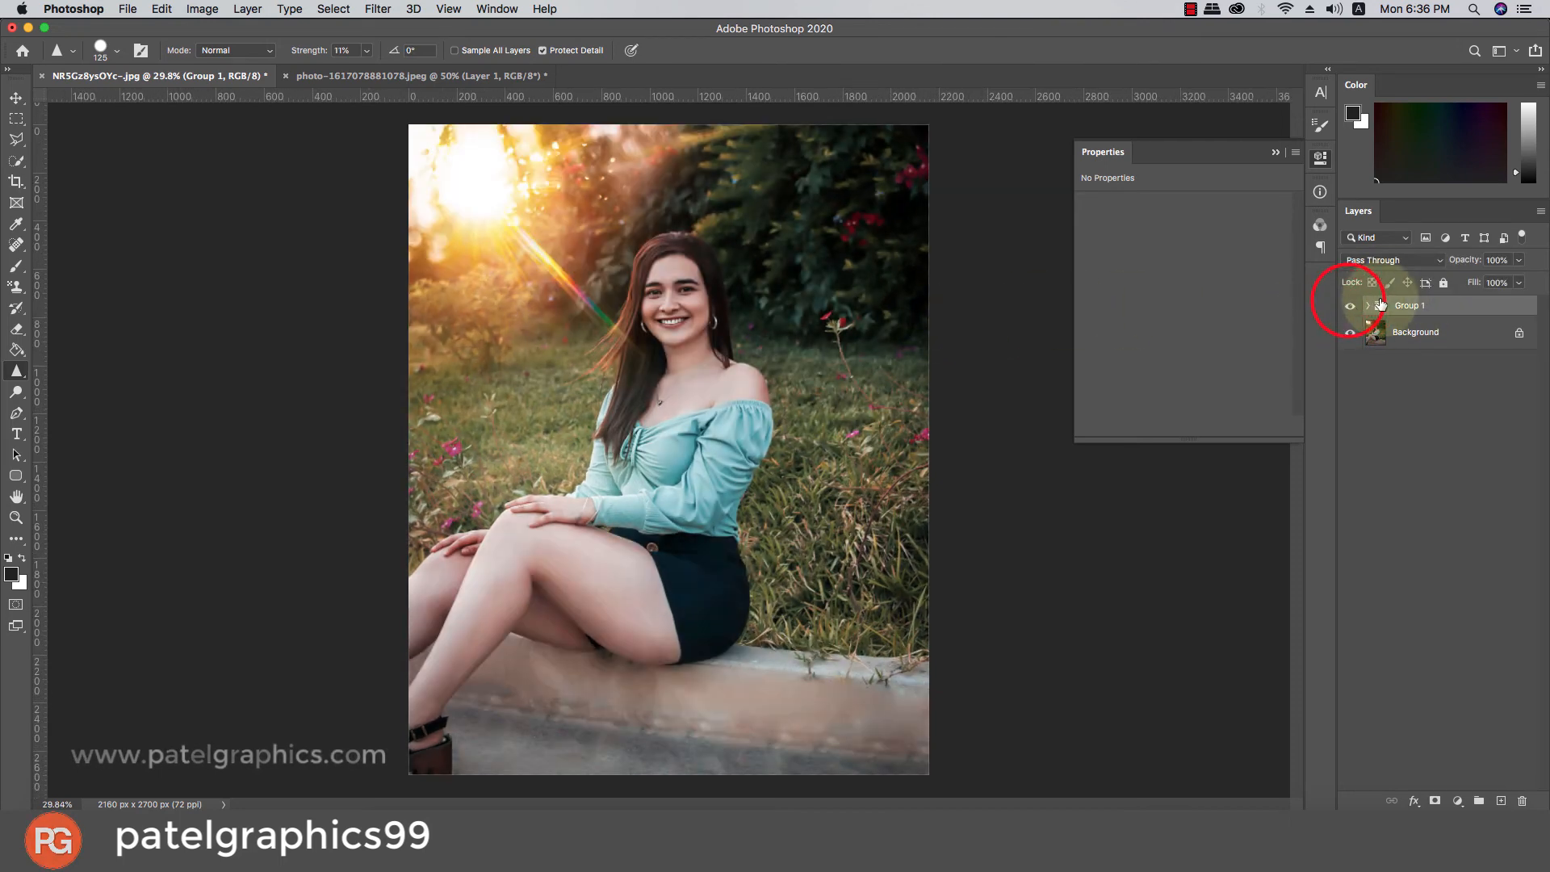
- Add a third Color Lookup adjustment inside the group, directly above Color Lookup 2
{"action": "left_click", "coordinate": [1368, 305]}
{"action": "left_click", "coordinate": [1450, 332]}
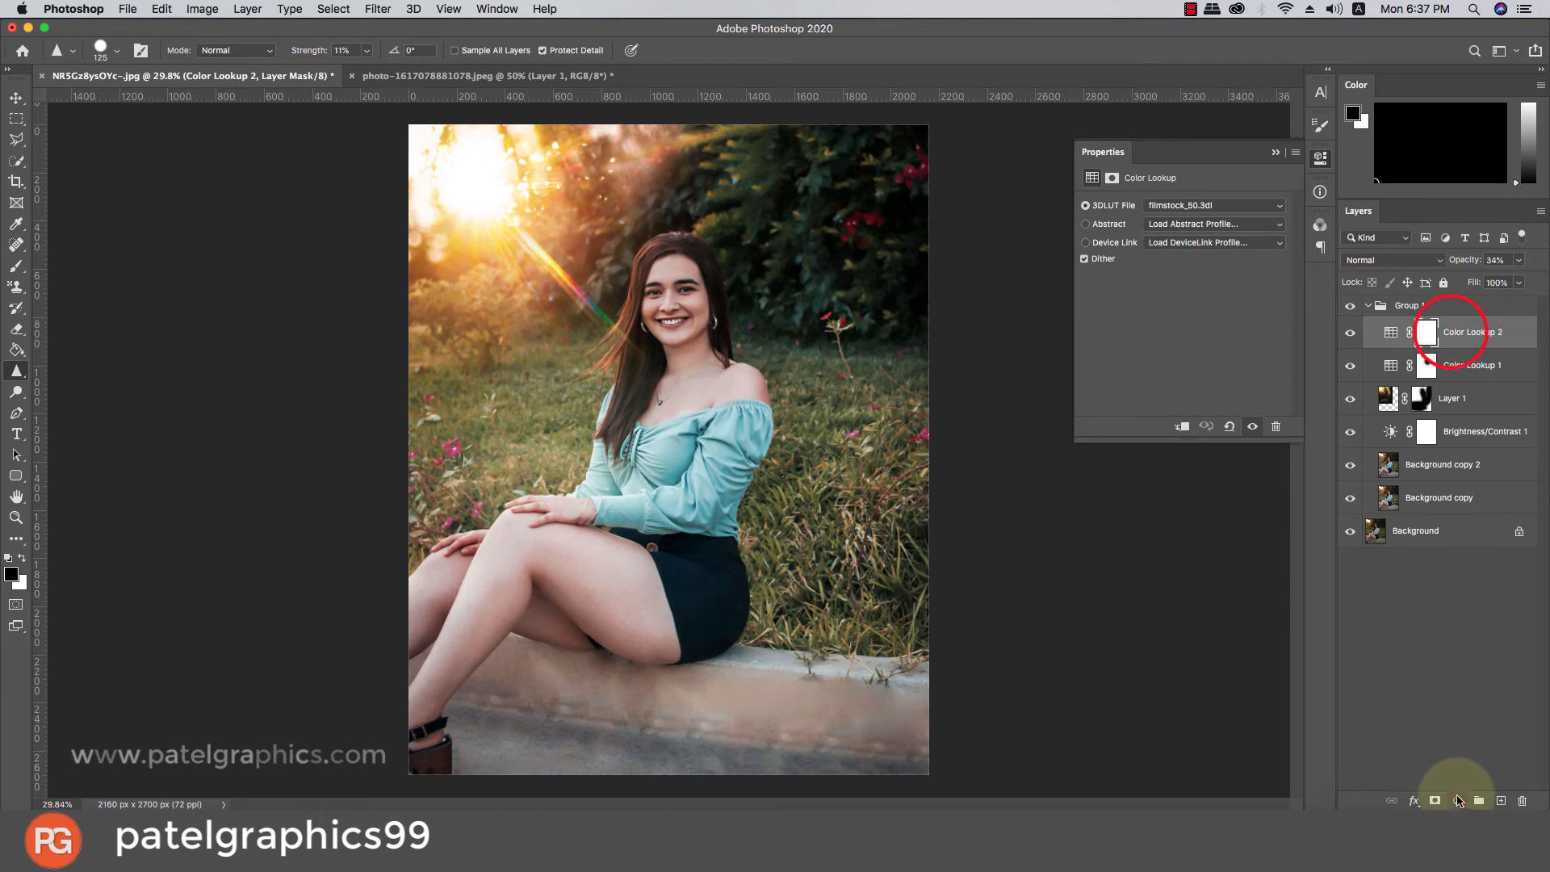
{"action": "left_click", "coordinate": [1457, 801]}
{"action": "left_click", "coordinate": [1480, 686]}
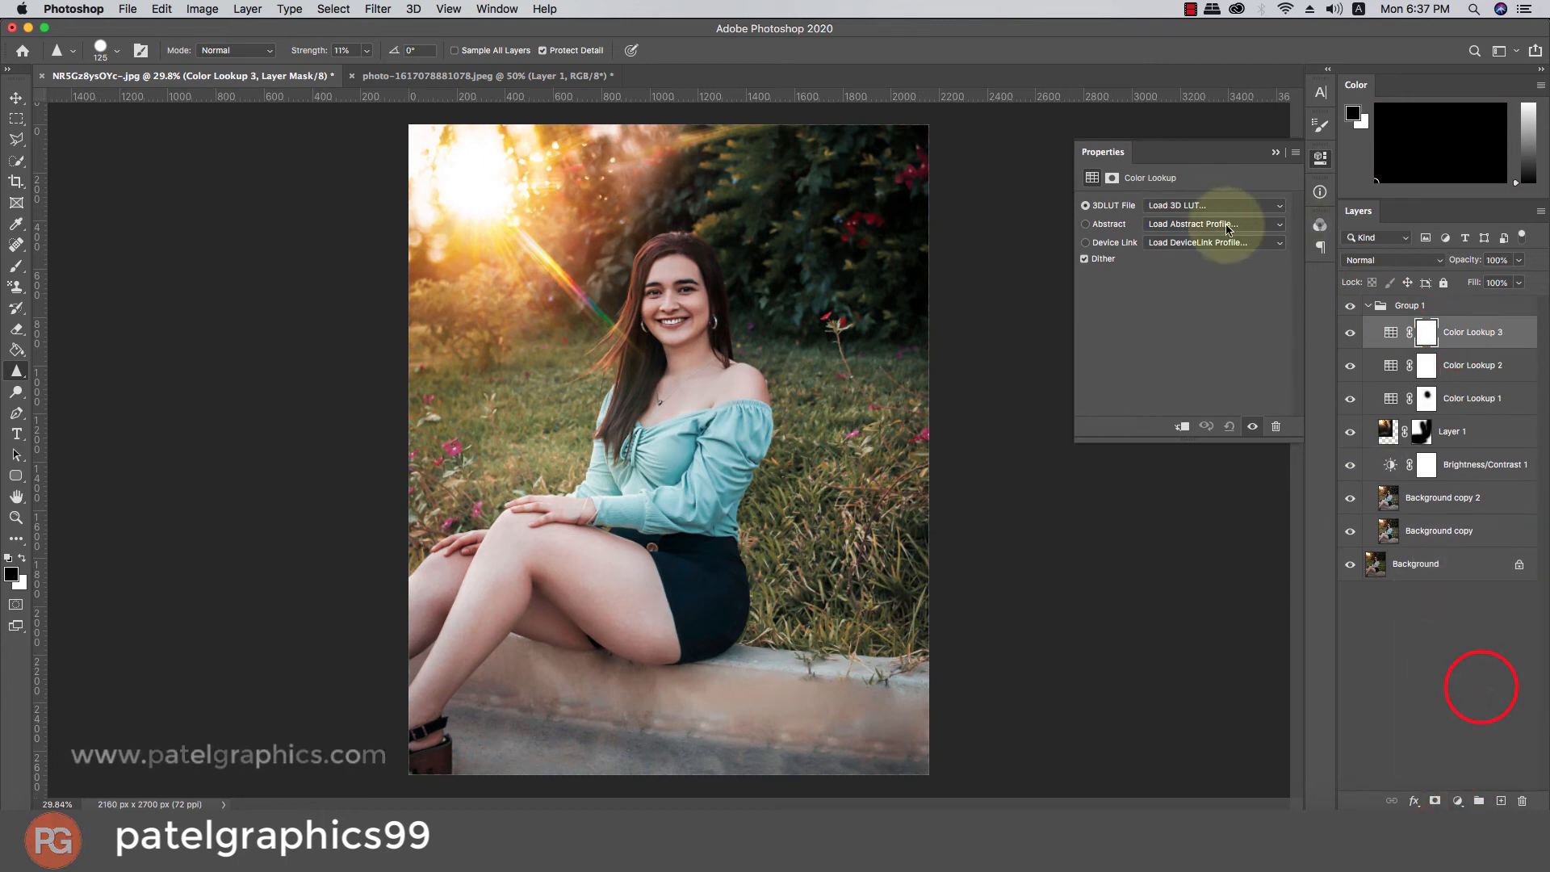
- Load the 2Strip.look 3D LUT in the third Color Lookup and set the layer's opacity to 50%
{"action": "left_click", "coordinate": [1227, 206]}
{"action": "left_click", "coordinate": [1170, 242]}
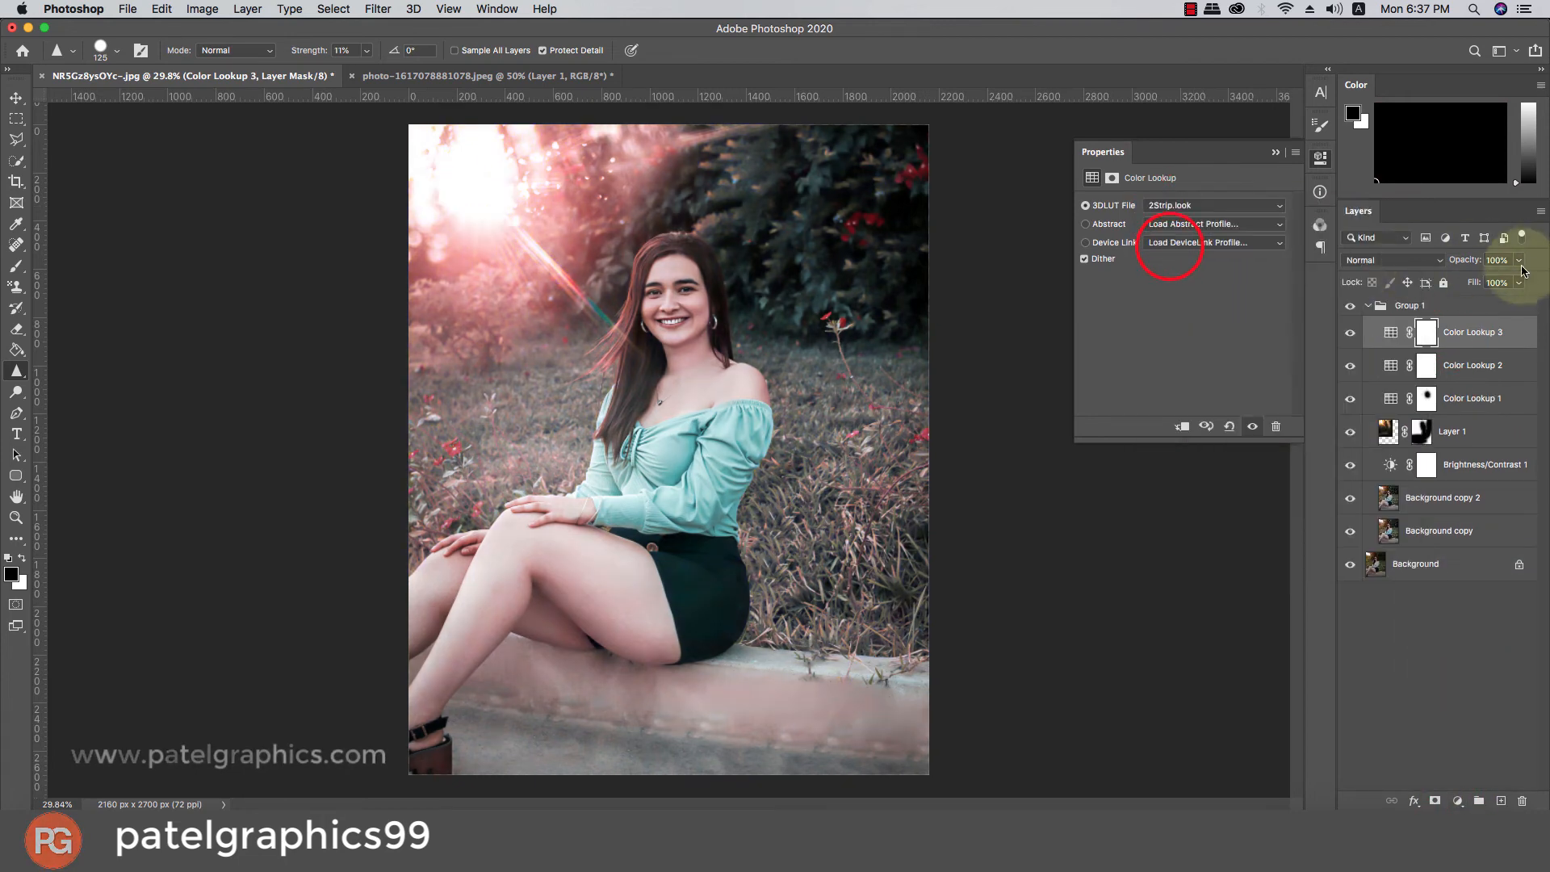
{"action": "left_click", "coordinate": [1518, 260]}
{"action": "mouse_move", "coordinate": [1494, 284]}
{"action": "left_mouse_down"}
{"action": "mouse_move", "coordinate": [1421, 281]}
{"action": "mouse_move", "coordinate": [1473, 287]}
{"action": "left_mouse_up"}
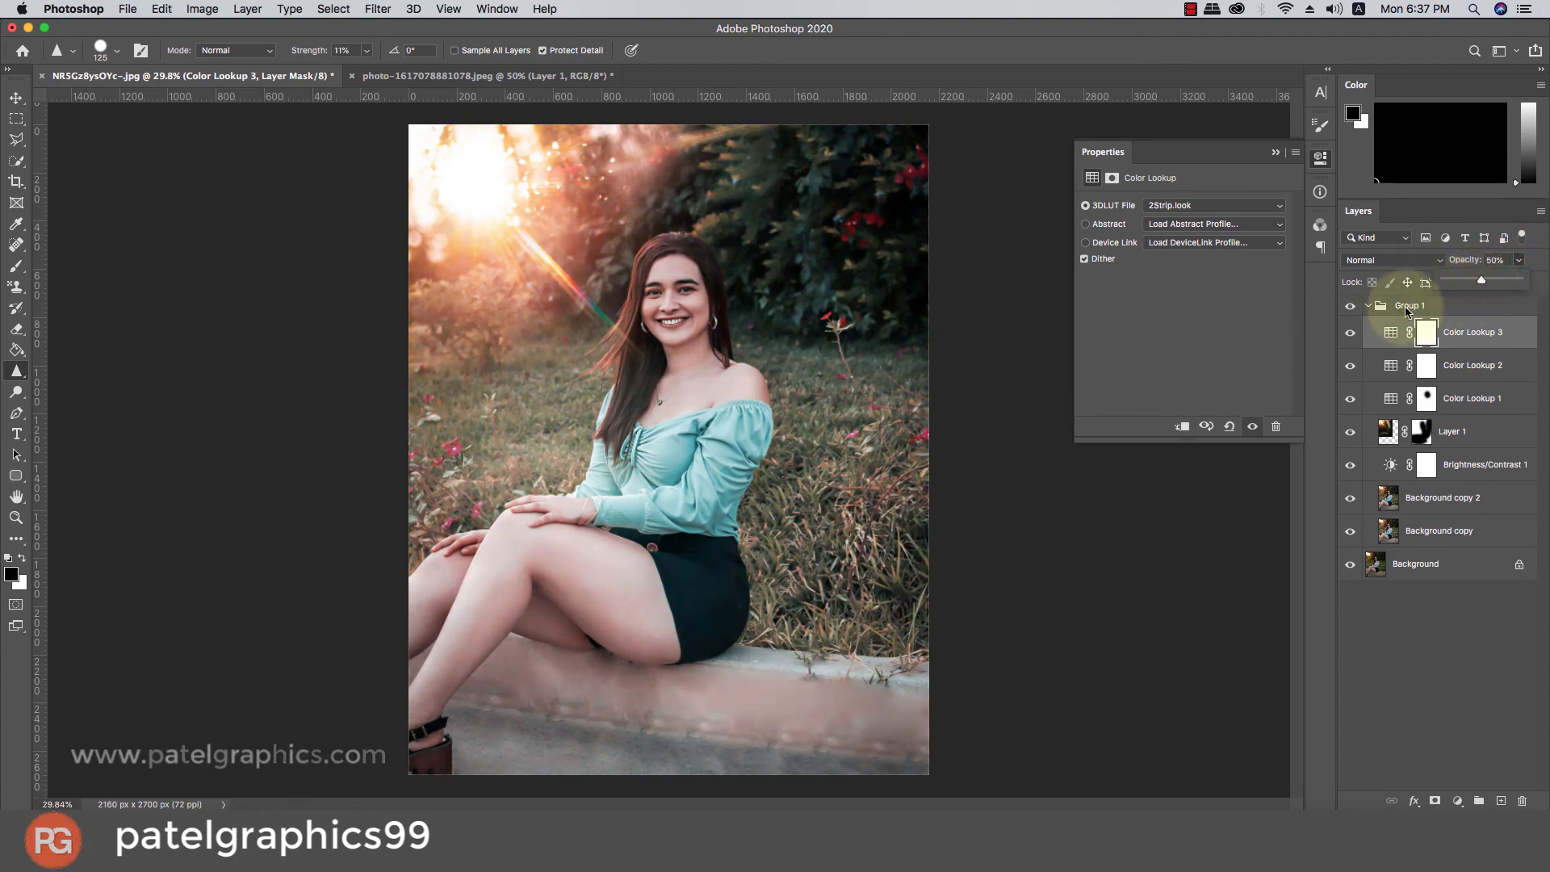
- Collapse the layer group and toggle its visibility to compare the new grading with the original photo
{"action": "left_click", "coordinate": [1378, 307]}
{"action": "left_click", "coordinate": [1368, 306]}
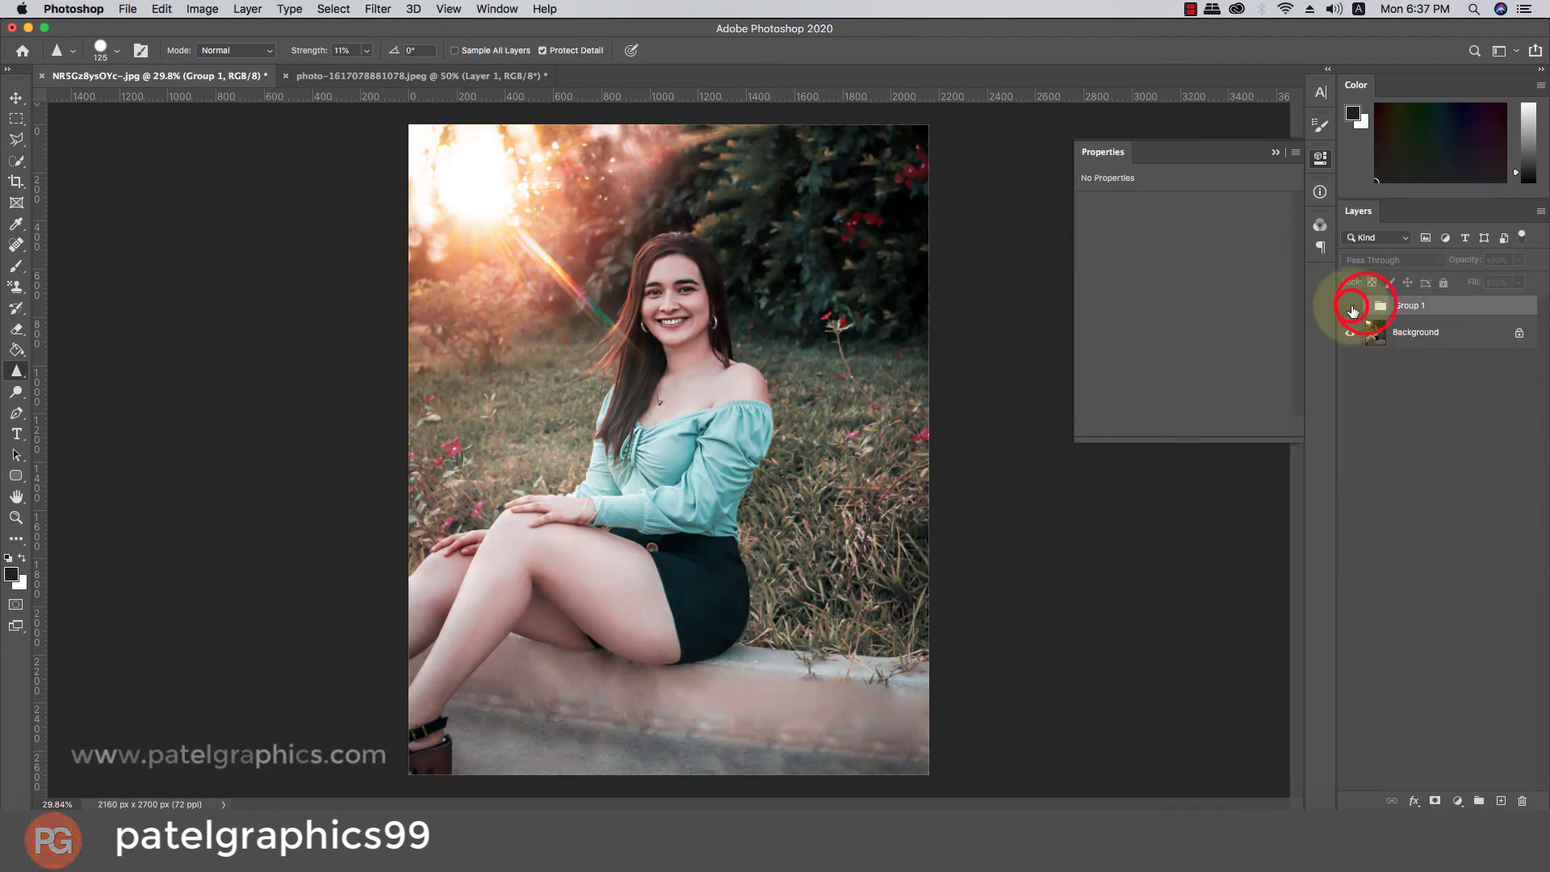
{"action": "left_click", "coordinate": [1350, 306]}
{"action": "left_click", "coordinate": [1351, 307]}
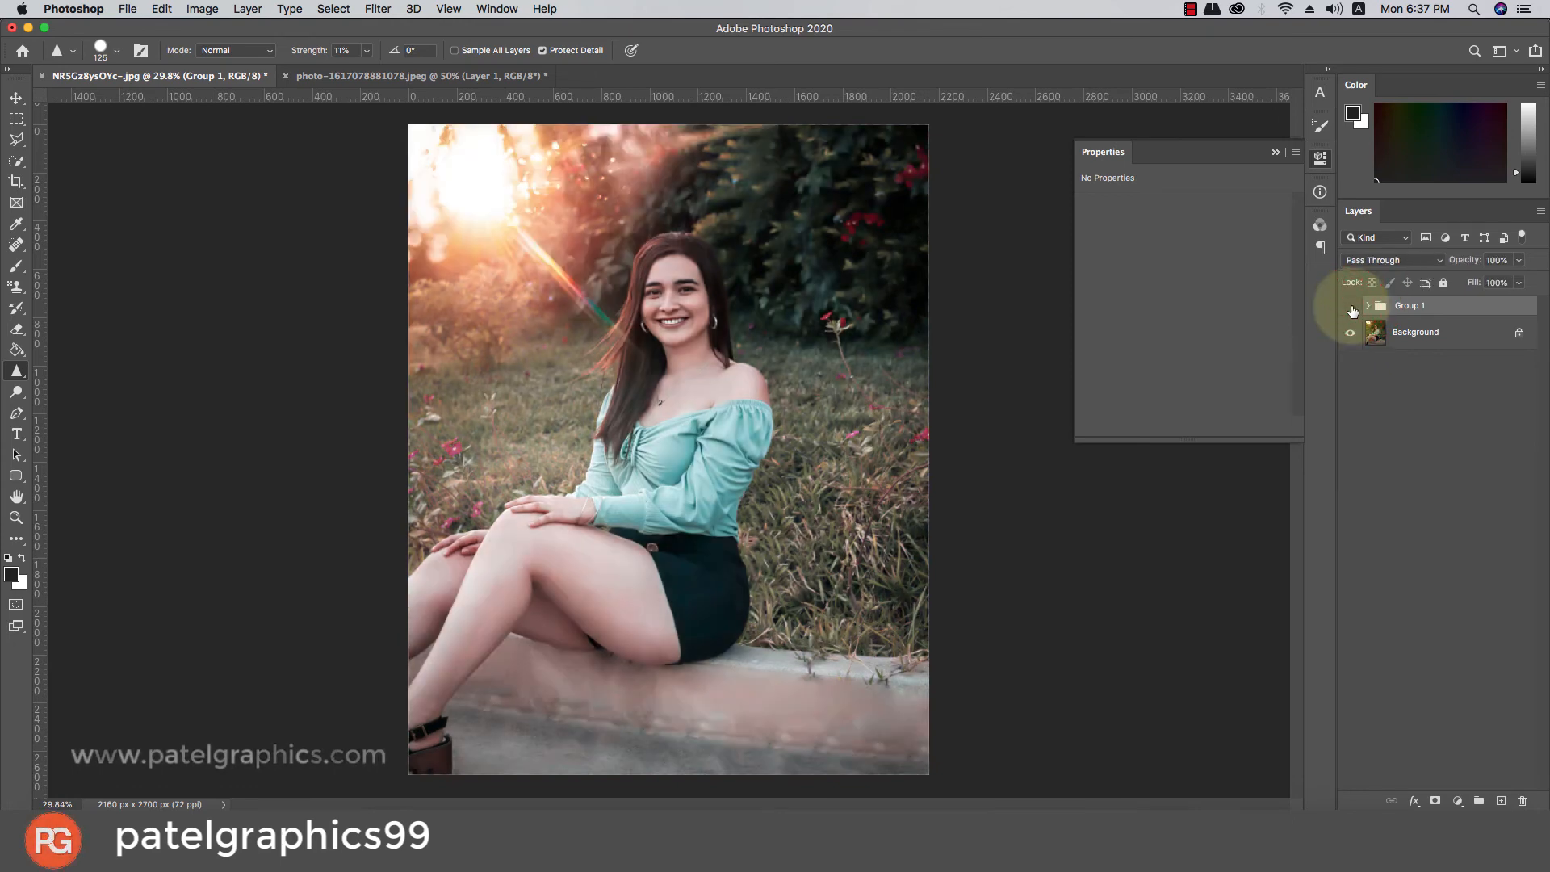
{"action": "left_click", "coordinate": [1351, 309]}
{"action": "left_click", "coordinate": [1351, 309]}
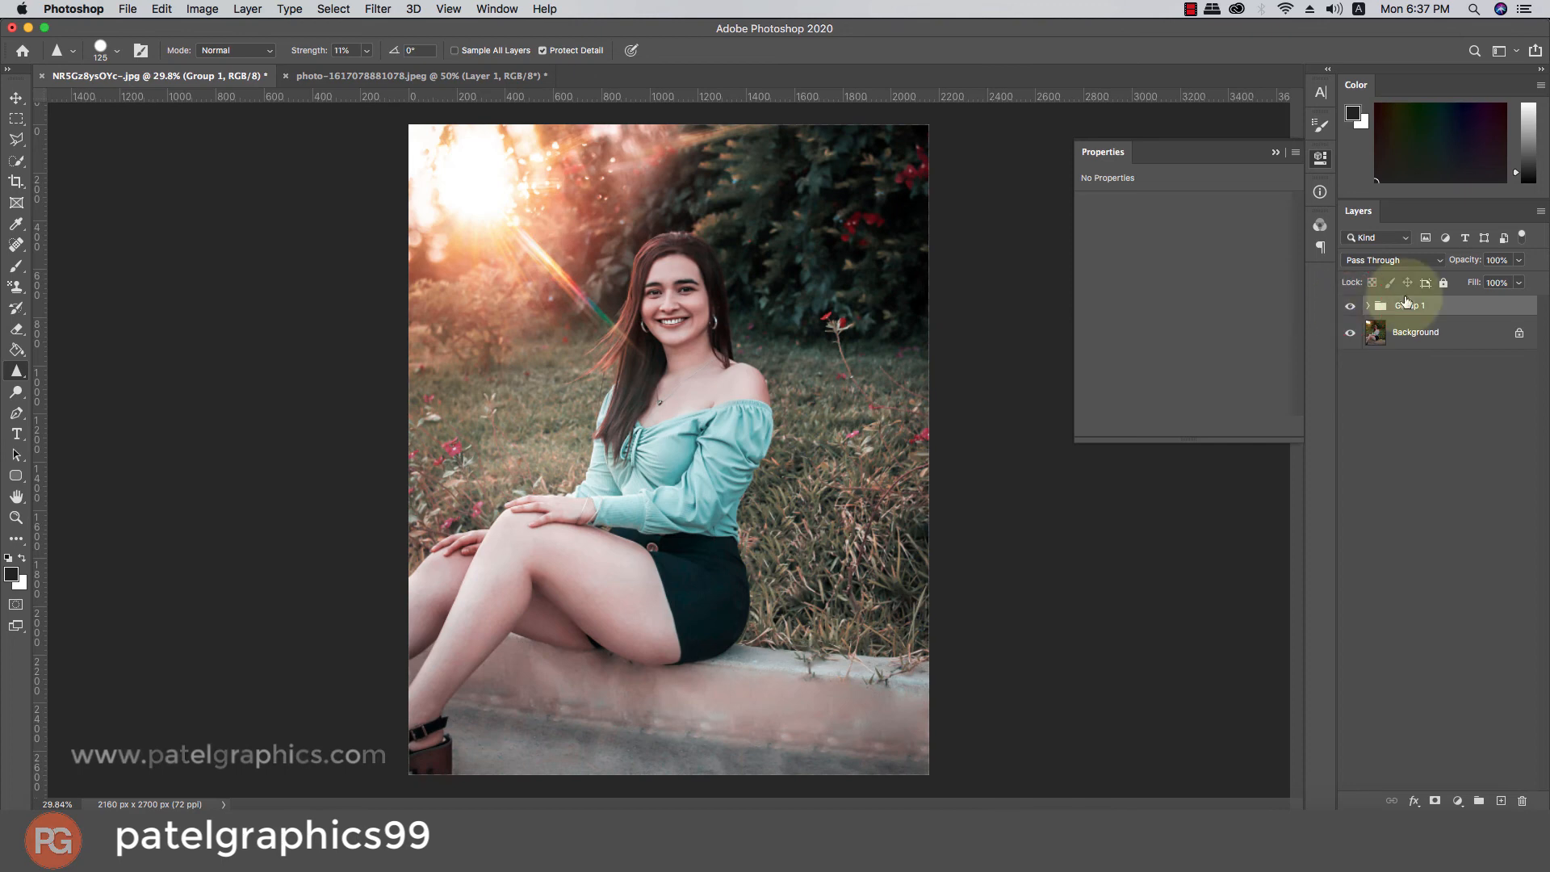
- Expand the group, compare the image with and without Color Lookup 3 and the whole group, and collapse it again
{"action": "left_click", "coordinate": [1367, 305]}
{"action": "left_click", "coordinate": [1351, 333]}
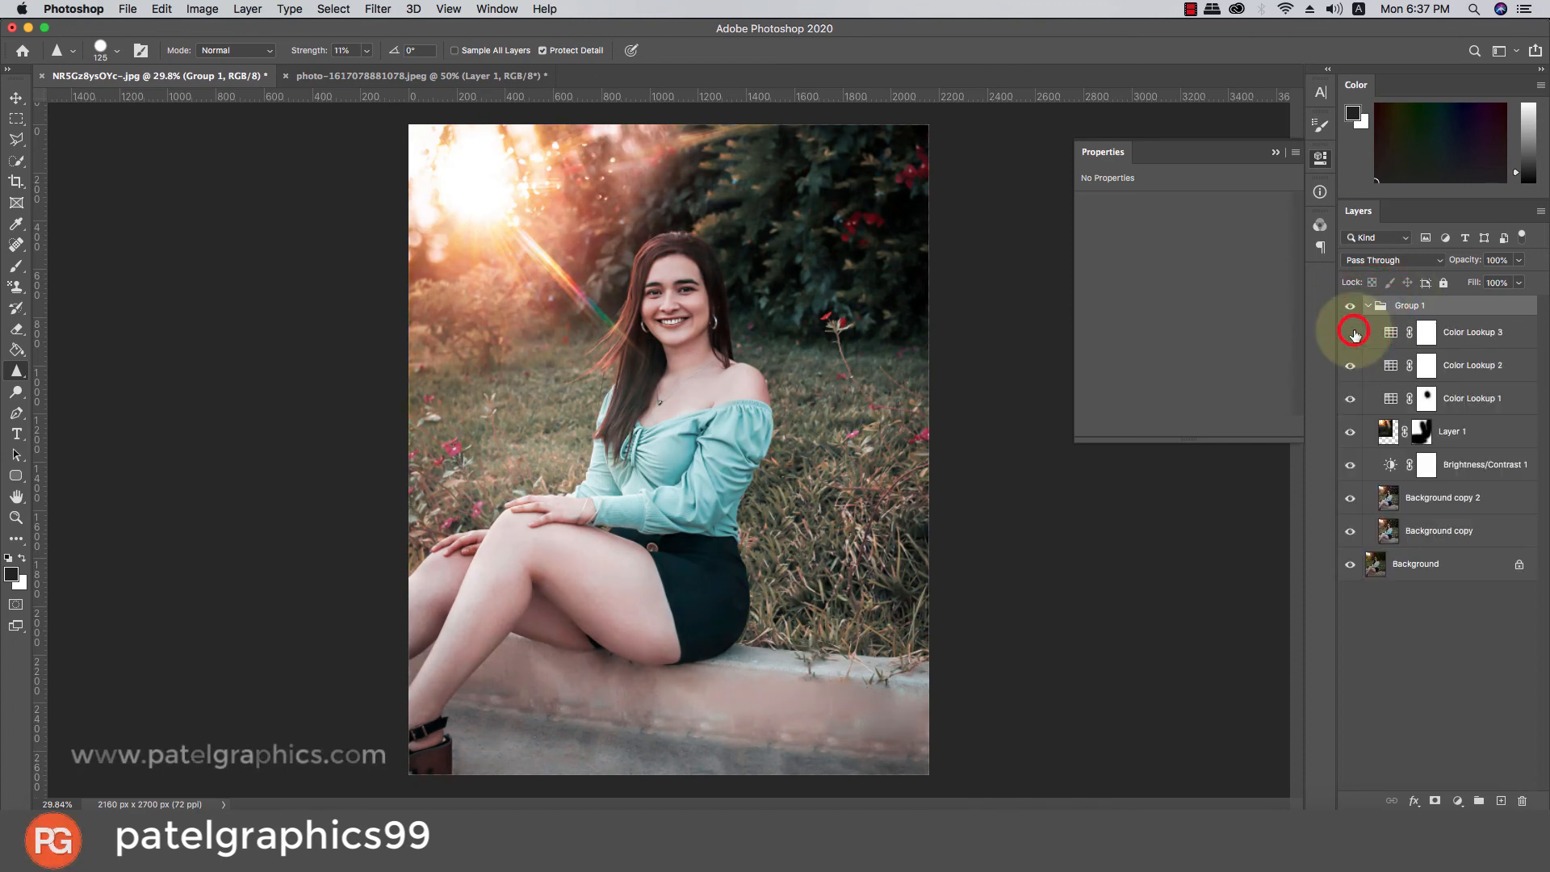
{"action": "left_click", "coordinate": [1351, 333]}
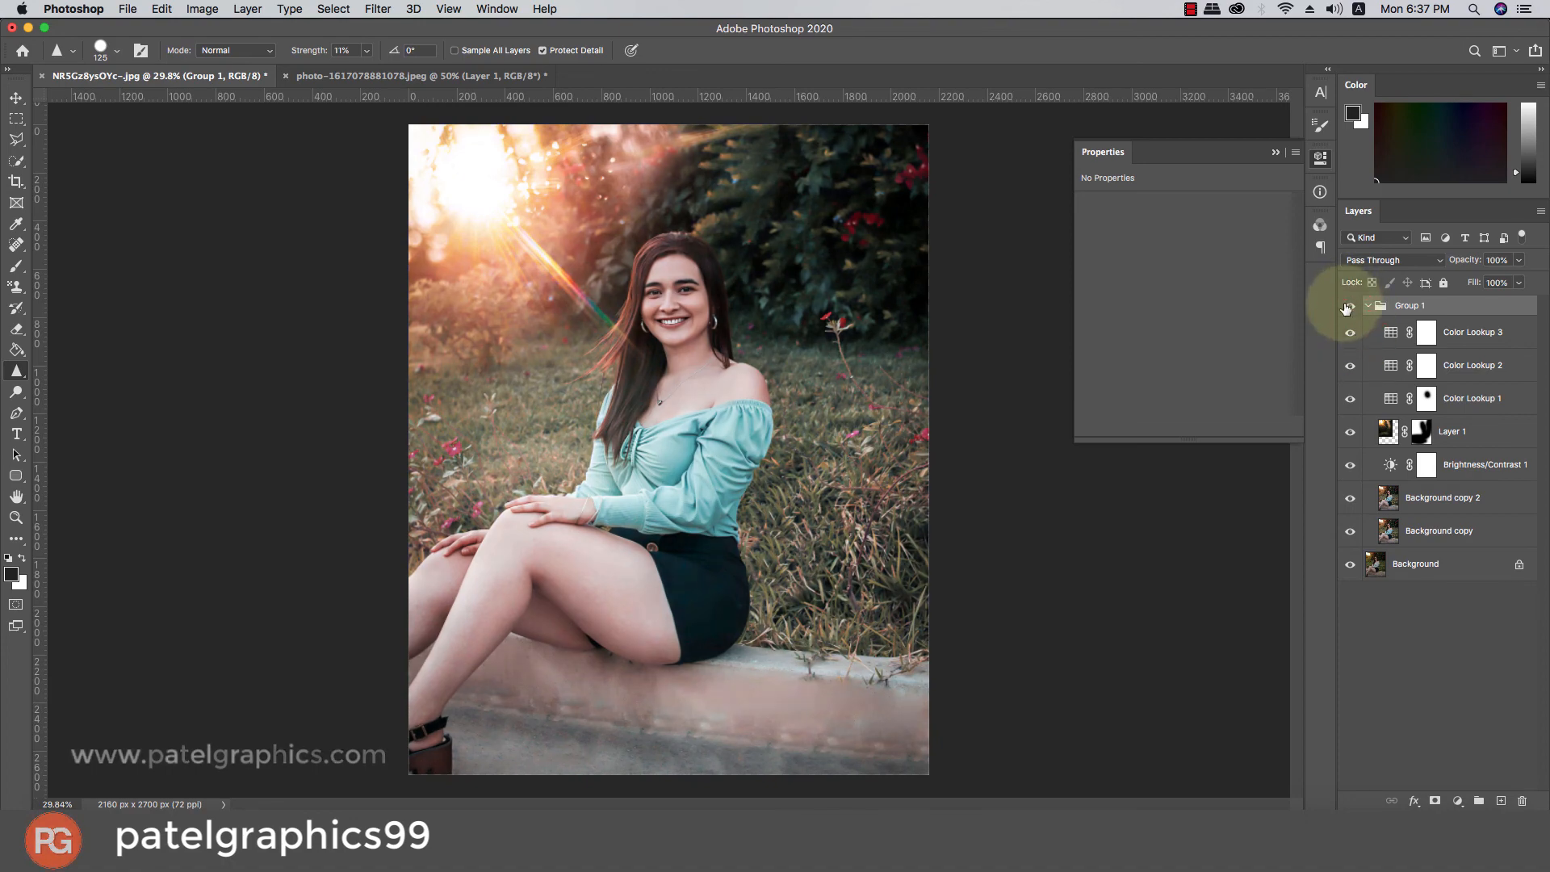
{"action": "left_click", "coordinate": [1345, 308]}
{"action": "left_click", "coordinate": [1346, 307]}
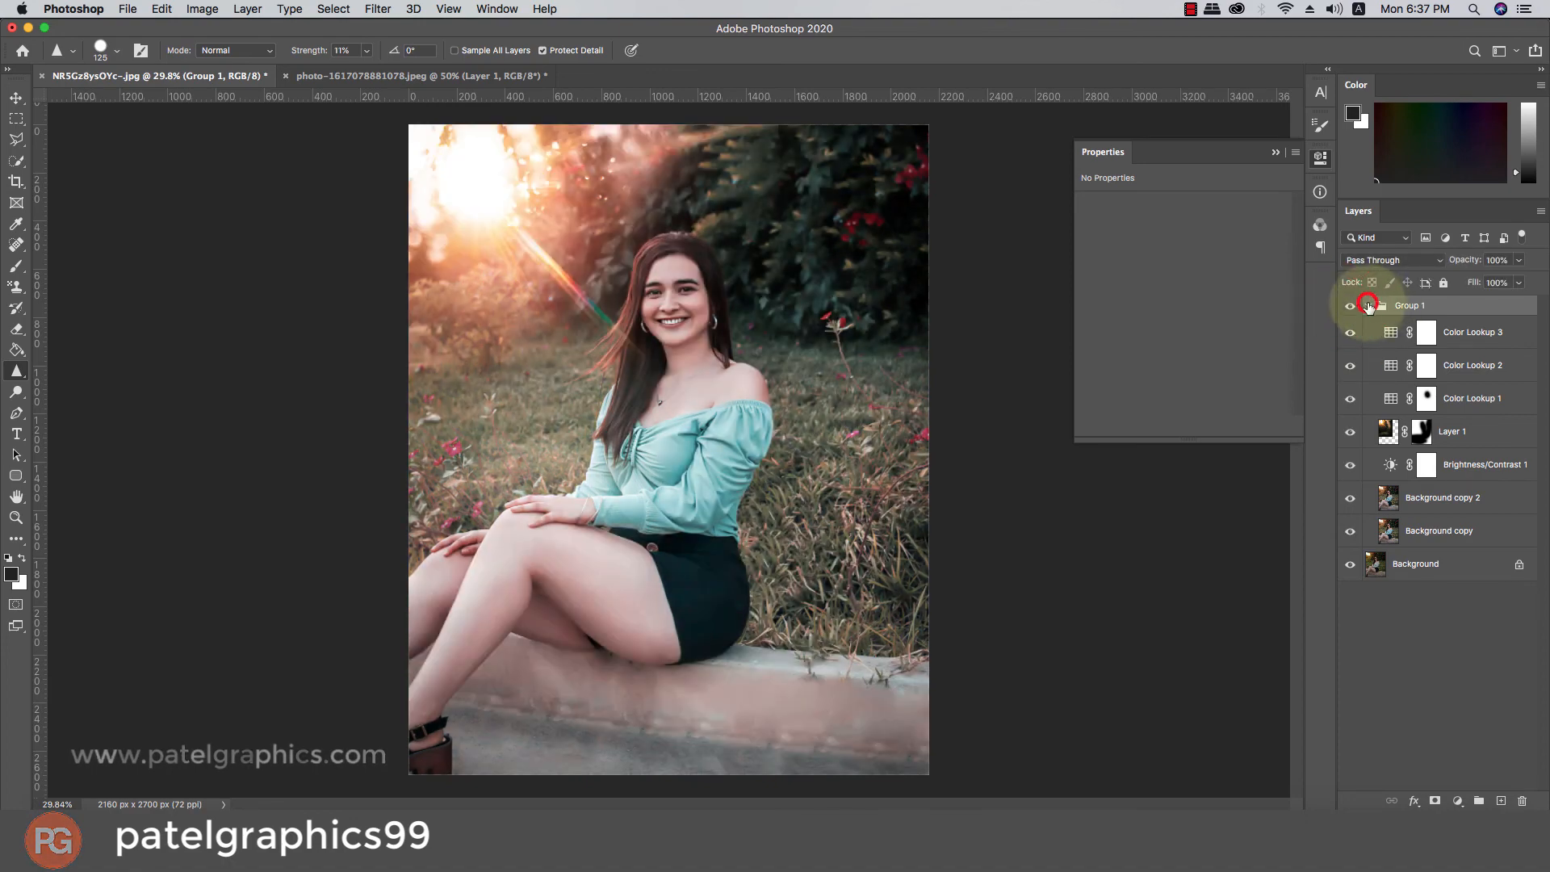
{"action": "left_click", "coordinate": [1369, 306]}
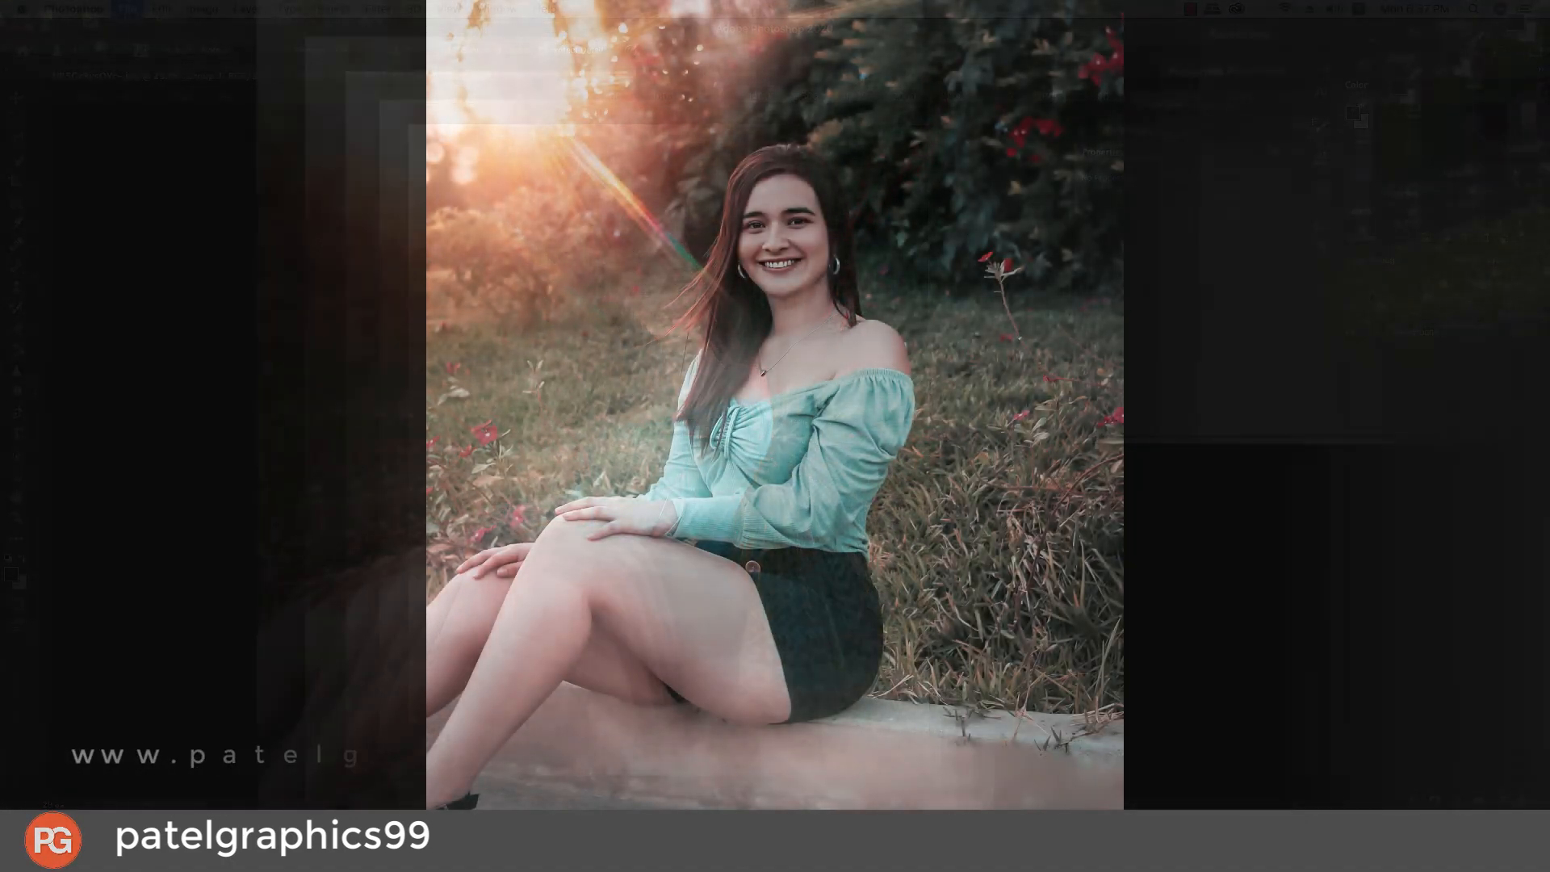